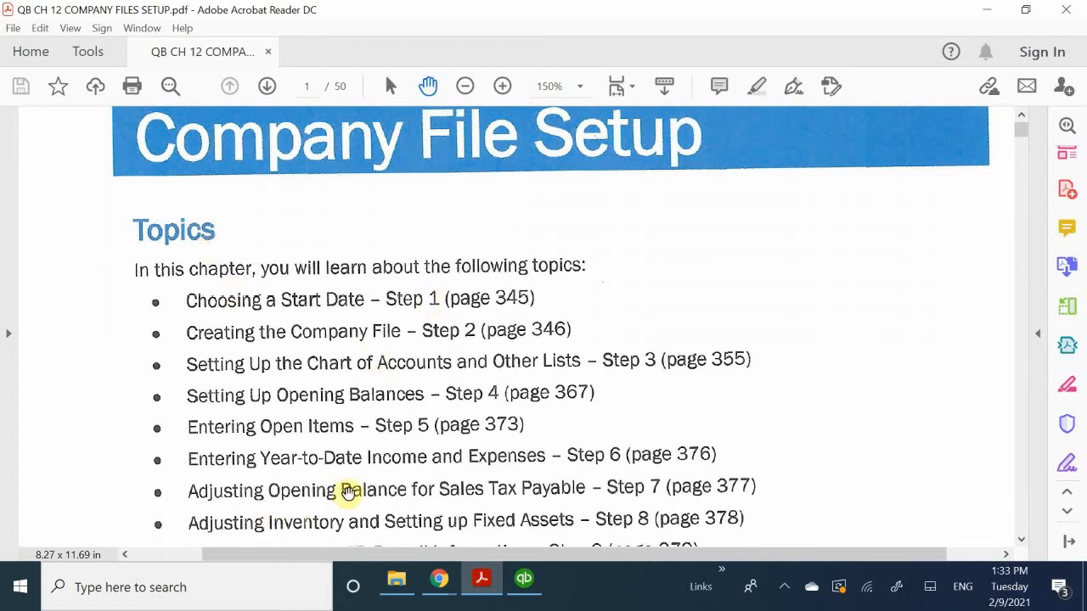
- Read the chapter's topic list, its introduction and the section "Choosing a Start Date – Step 1"
scroll(357, 488, "down", 1)
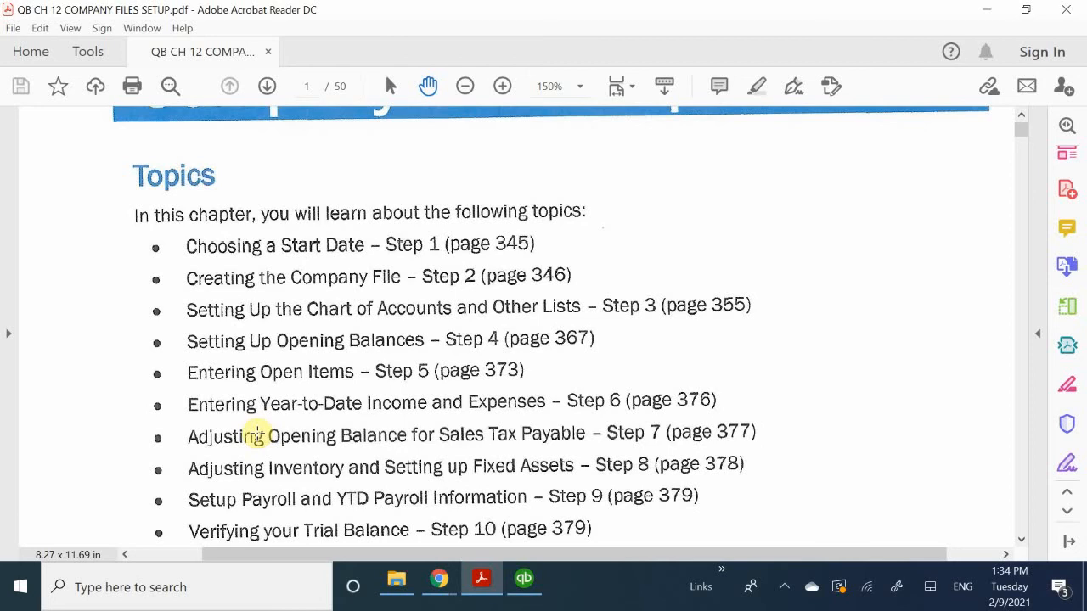
scroll(256, 435, "down", 3)
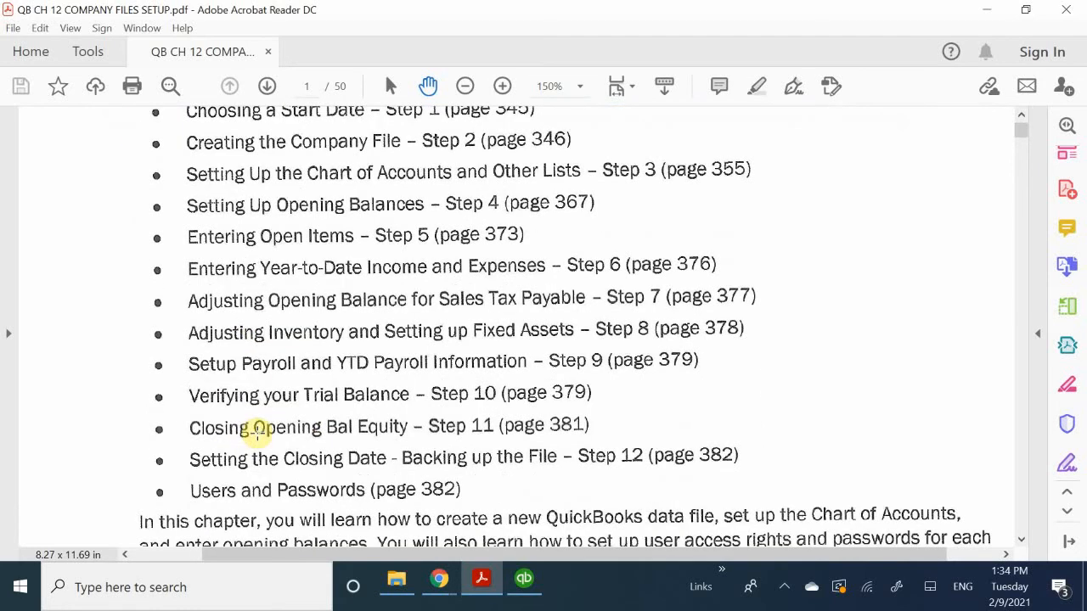
scroll(257, 433, "down", 6)
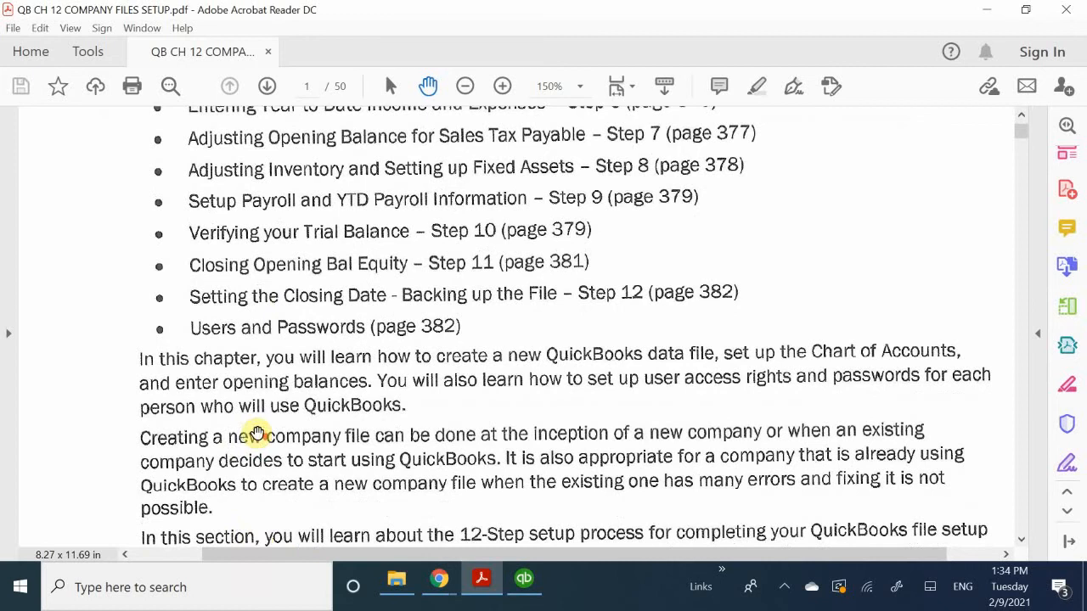
scroll(256, 433, "down", 1)
scroll(257, 434, "up", 4)
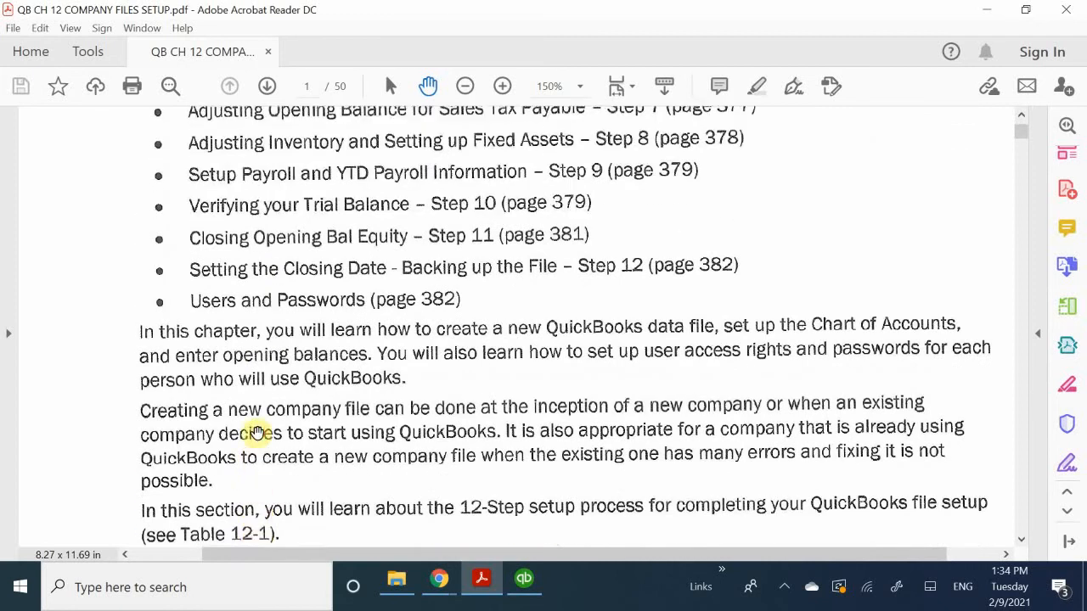
scroll(257, 433, "down", 9)
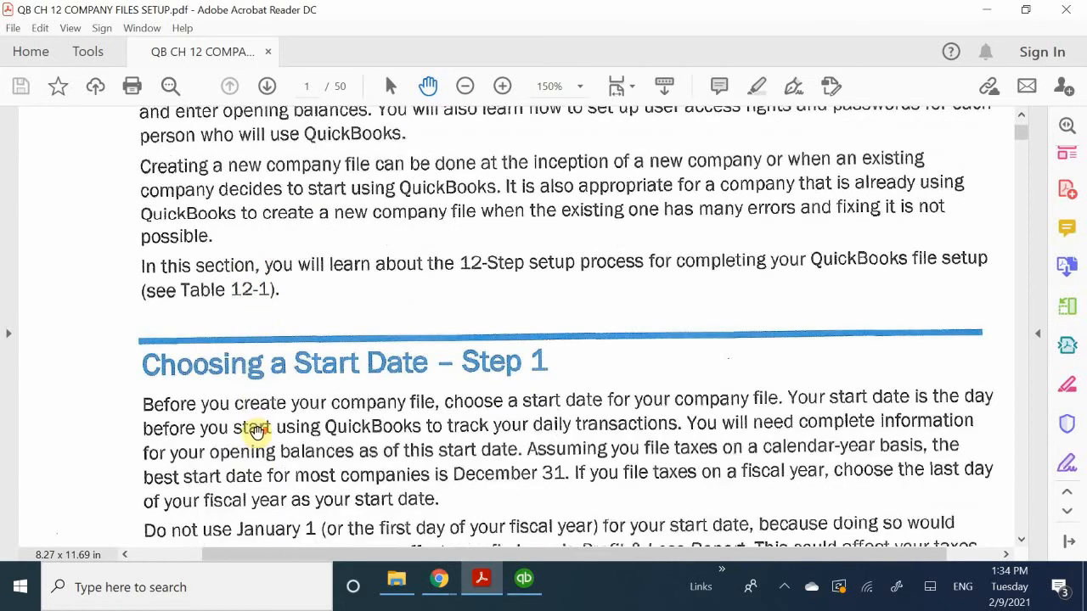
scroll(257, 433, "down", 1)
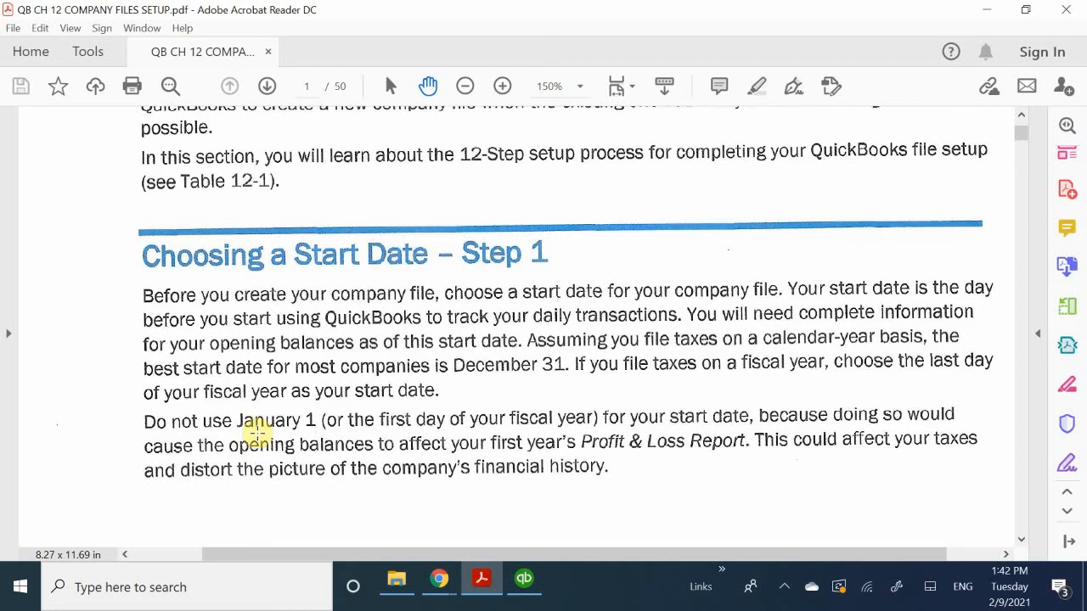
scroll(451, 327, "down", 3)
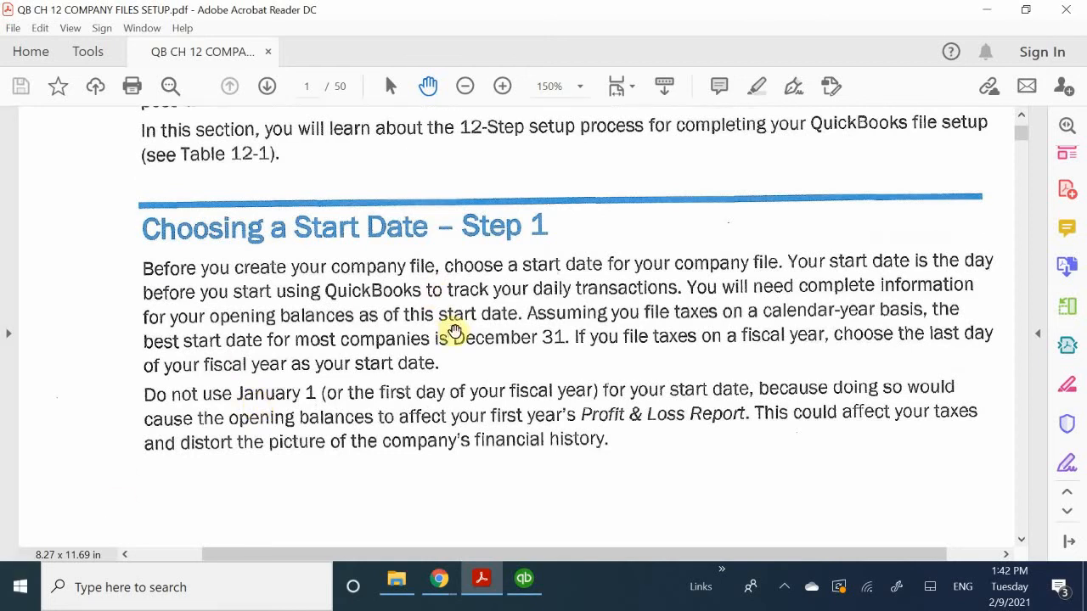
scroll(459, 333, "down", 4)
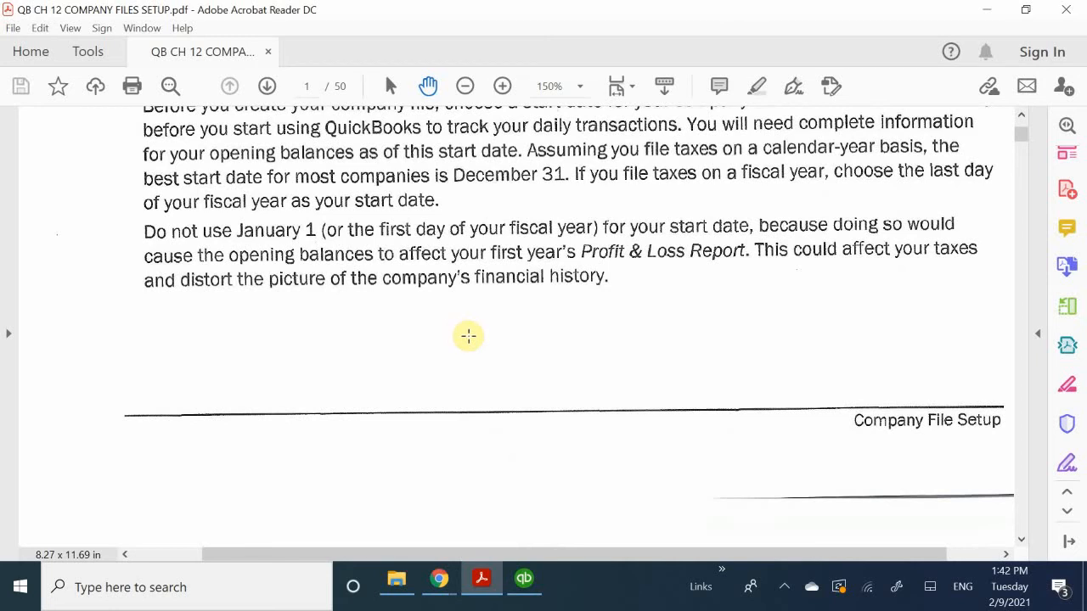
- Review the 12-Step Setup Checklist on page 346 and the note about entering transactions made since the start date
scroll(468, 336, "down", 5)
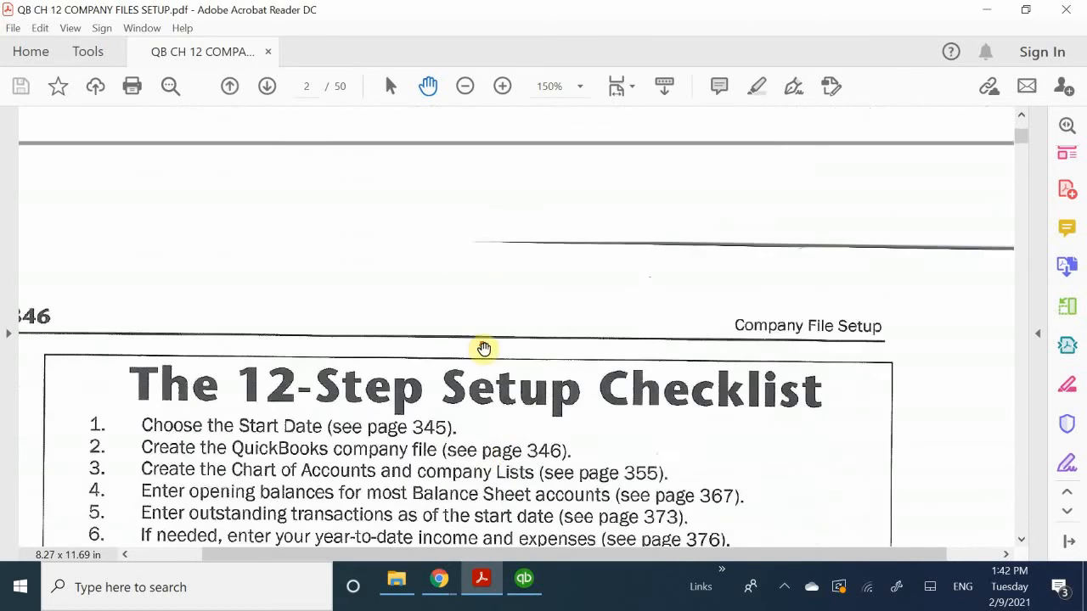
scroll(485, 350, "down", 3)
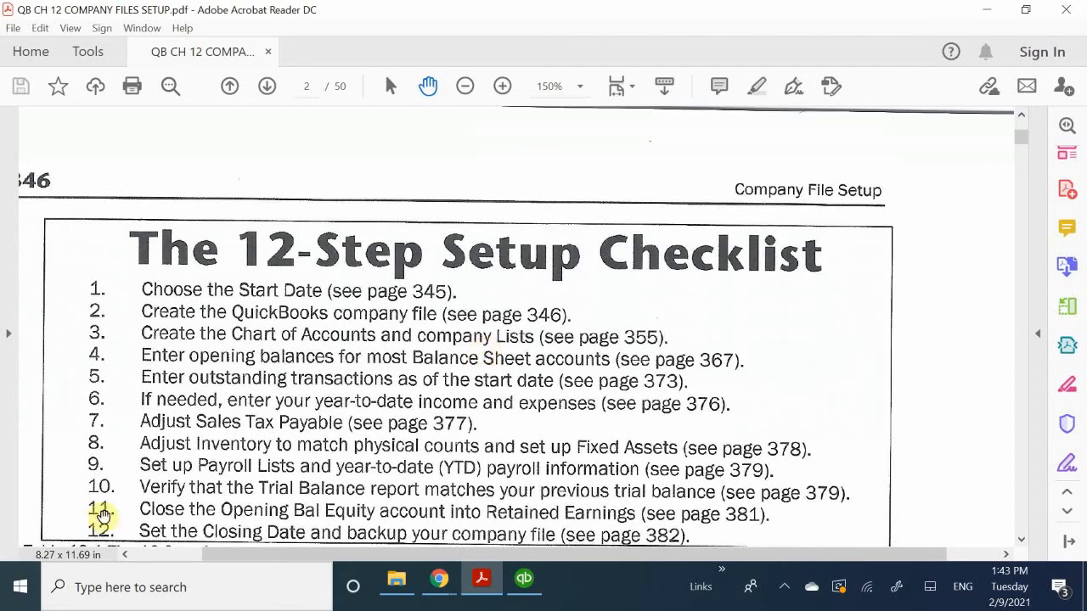
left_click_drag(254, 551, 260, 587)
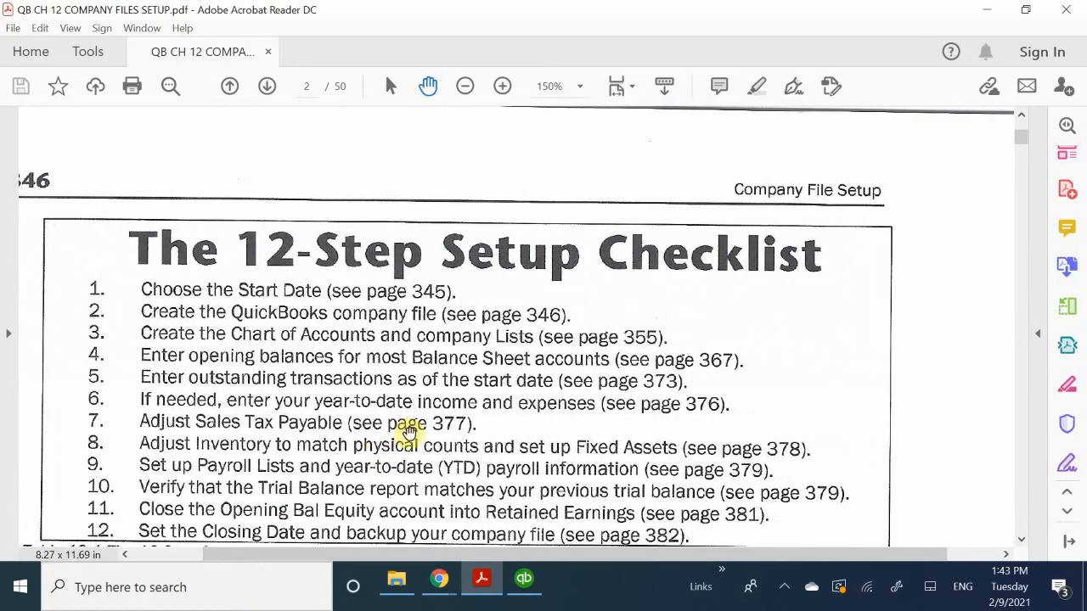
scroll(411, 436, "down", 1)
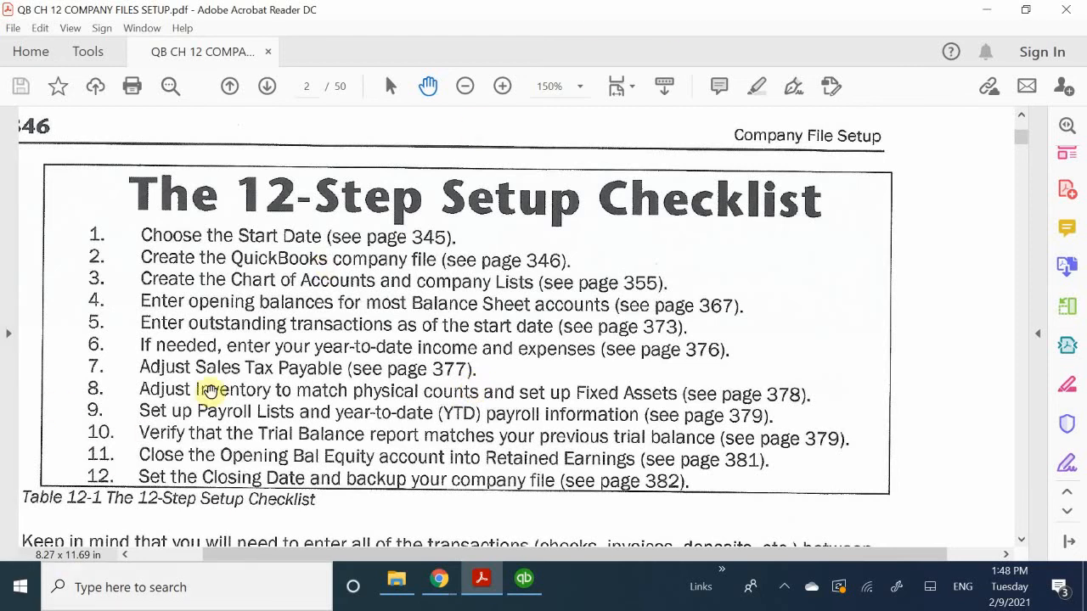
scroll(267, 444, "down", 5)
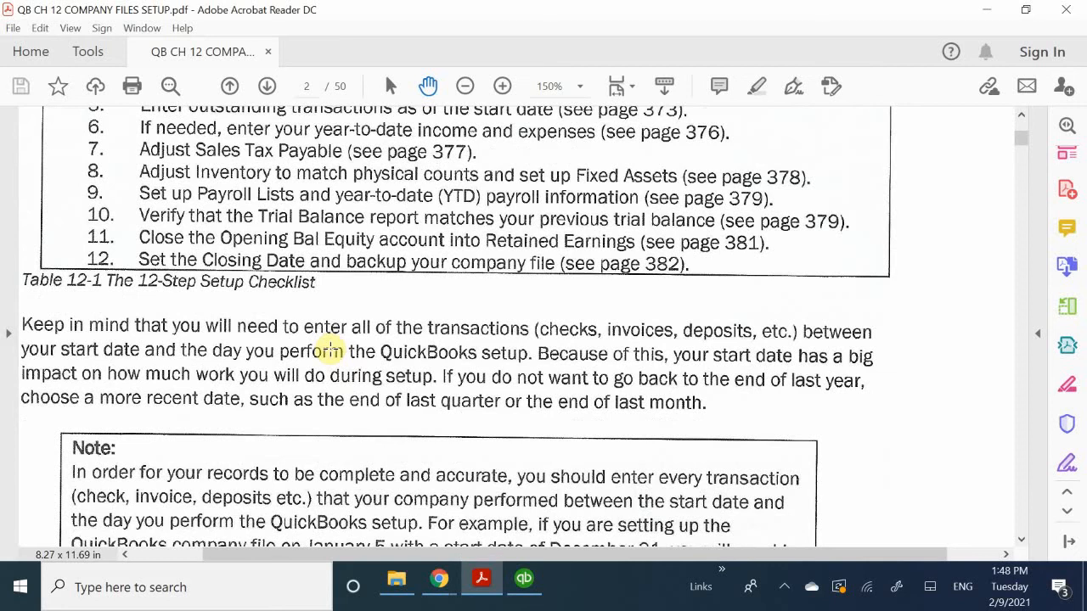
scroll(332, 350, "down", 1)
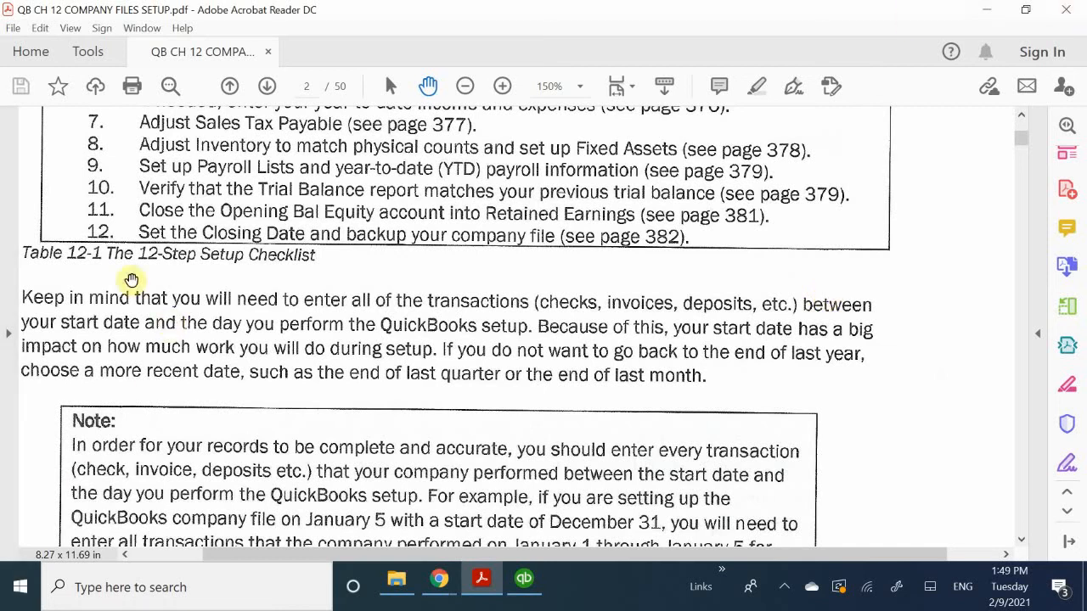
scroll(104, 396, "down", 1)
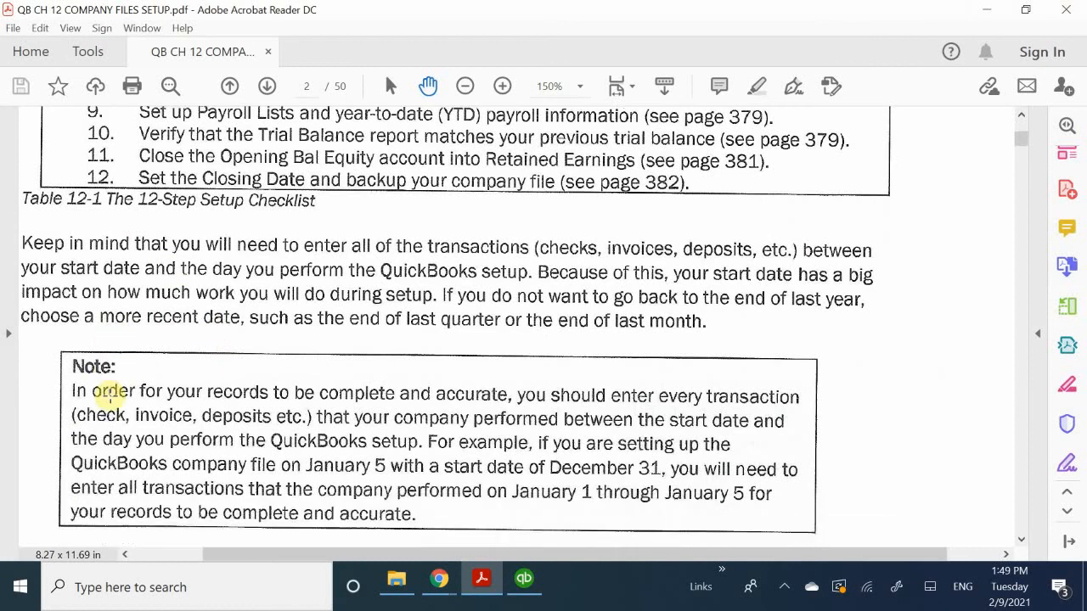
scroll(109, 393, "down", 2)
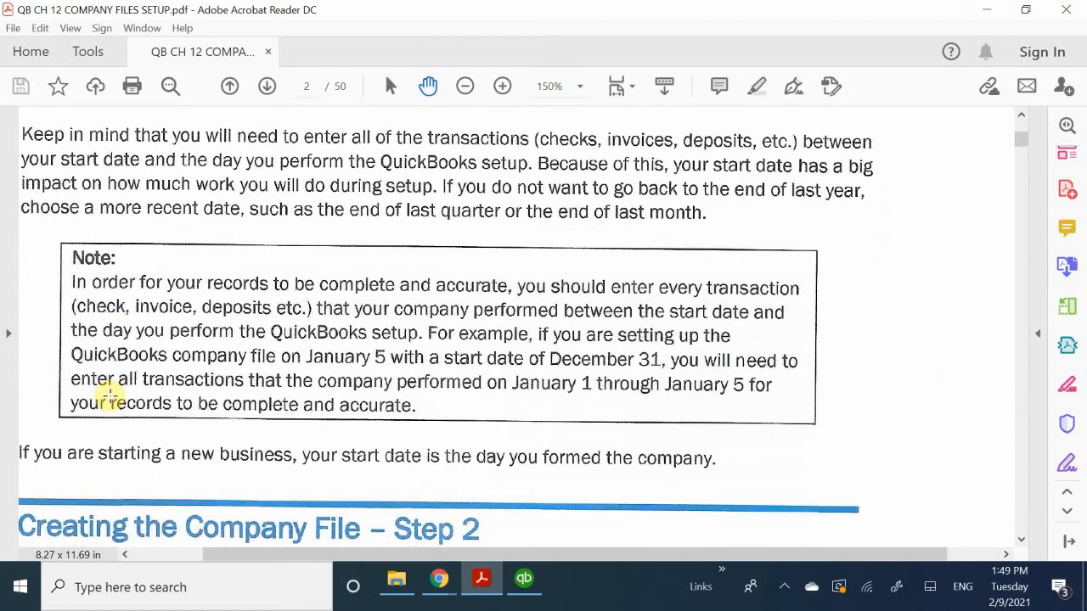
- Read the section "Creating the Company File – Step 2", which compares Express Start with Detailed Start
scroll(178, 329, "down", 3)
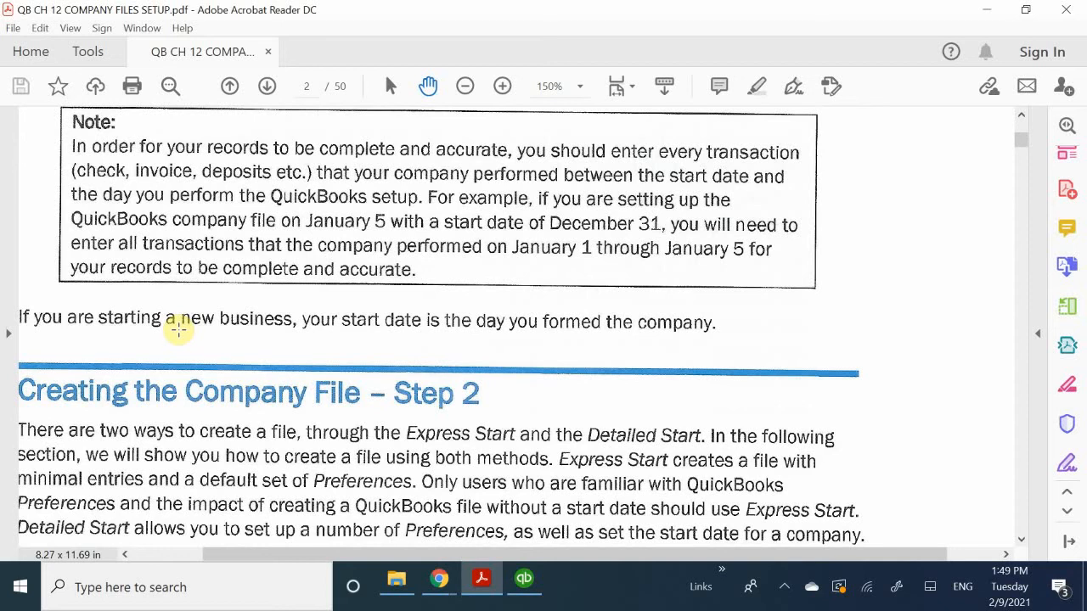
scroll(178, 328, "down", 1)
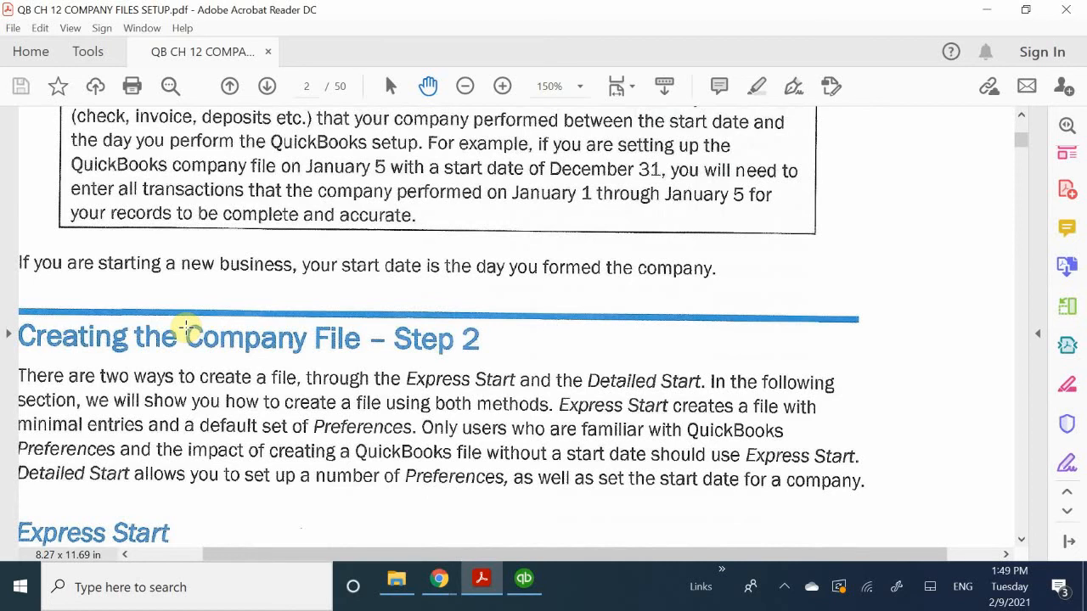
scroll(186, 328, "down", 1)
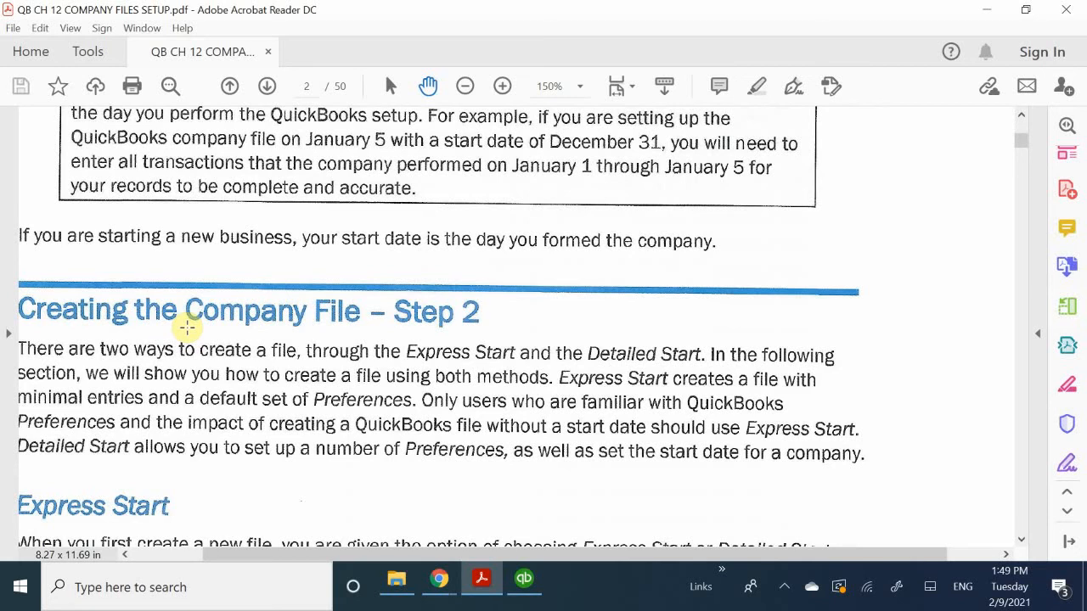
scroll(187, 327, "down", 2)
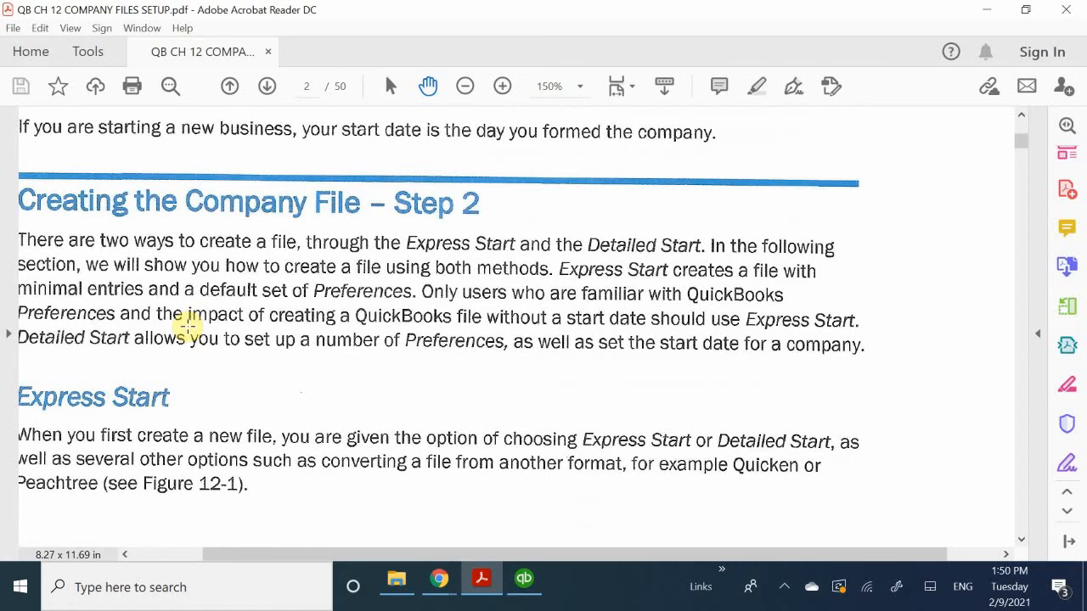
scroll(188, 323, "down", 1)
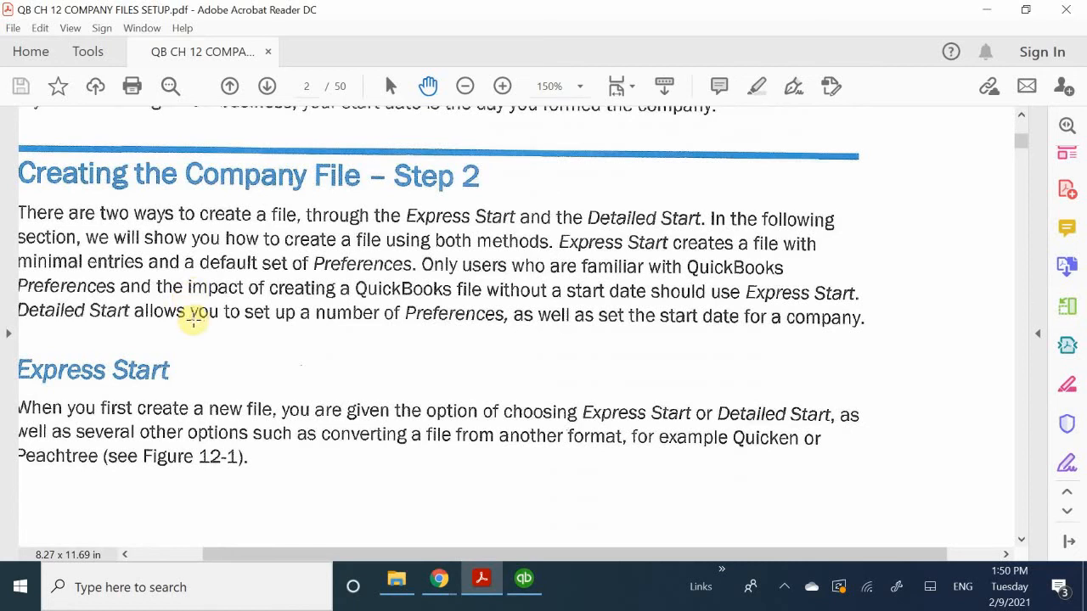
scroll(192, 321, "down", 1)
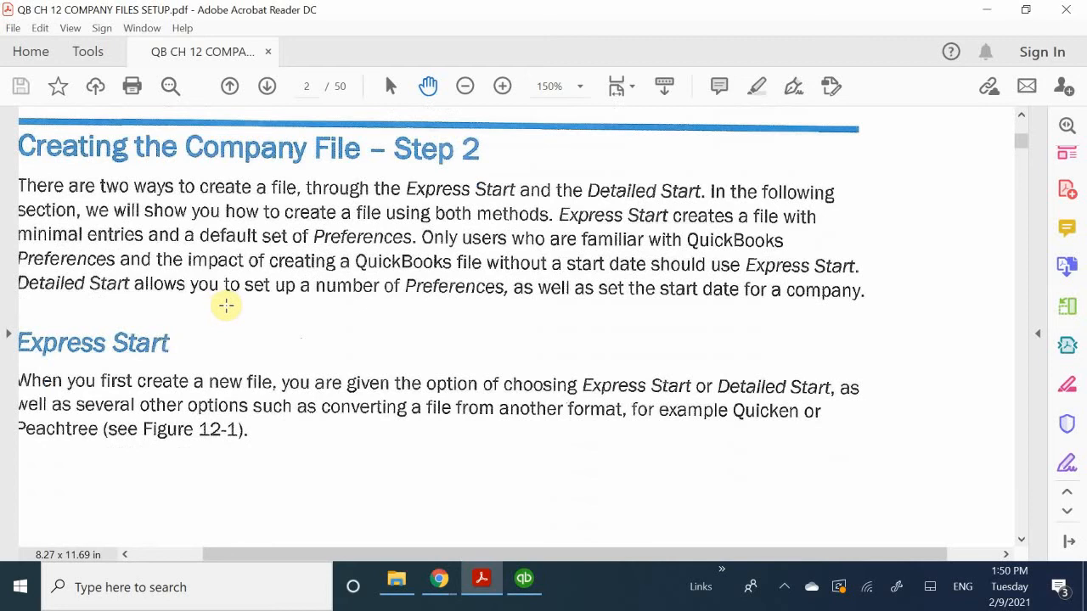
scroll(309, 319, "down", 4)
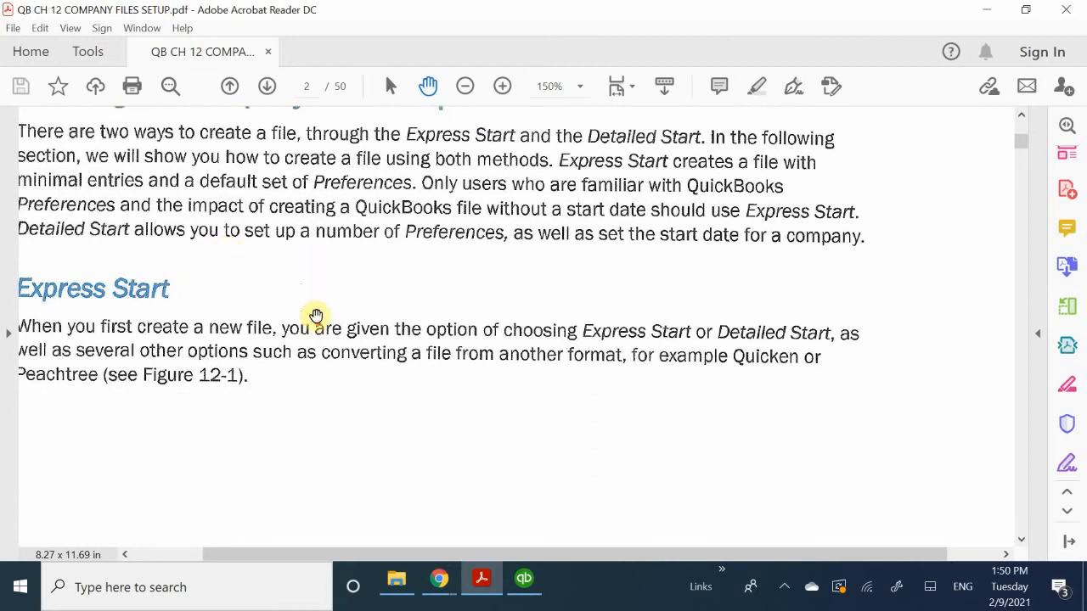
scroll(326, 318, "down", 1)
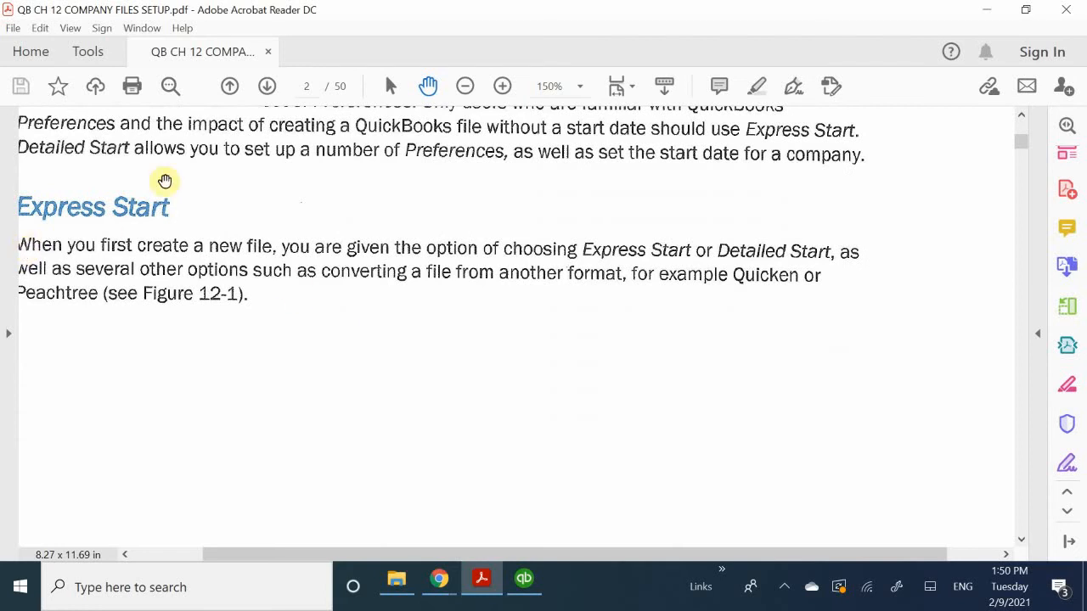
- Look through the Express Start figures and the My Company figure up to the Detailed Start section
scroll(354, 210, "down", 3)
scroll(360, 212, "down", 20)
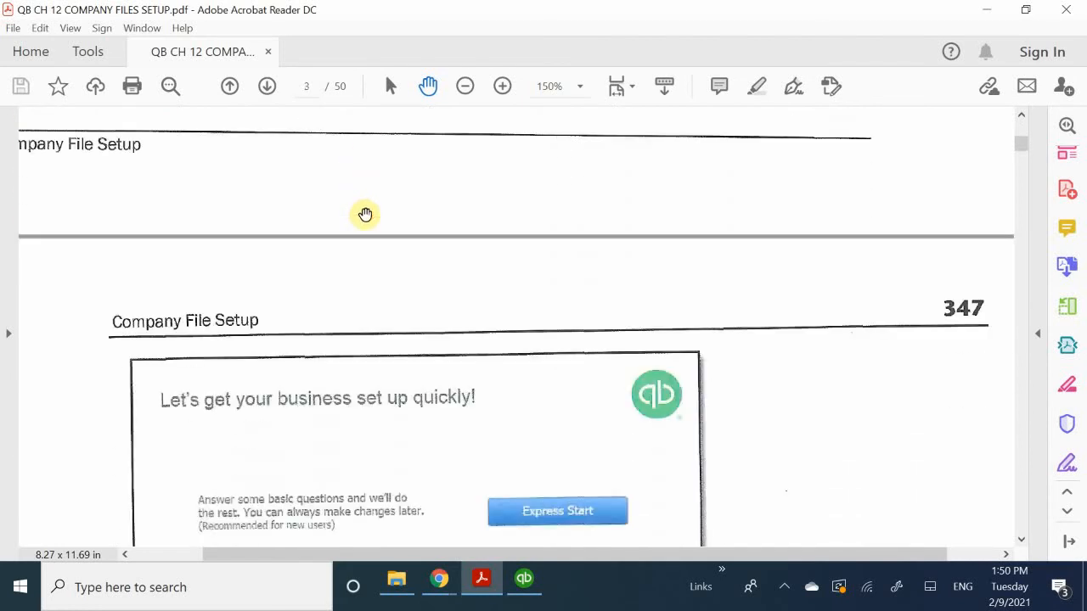
scroll(365, 214, "down", 20)
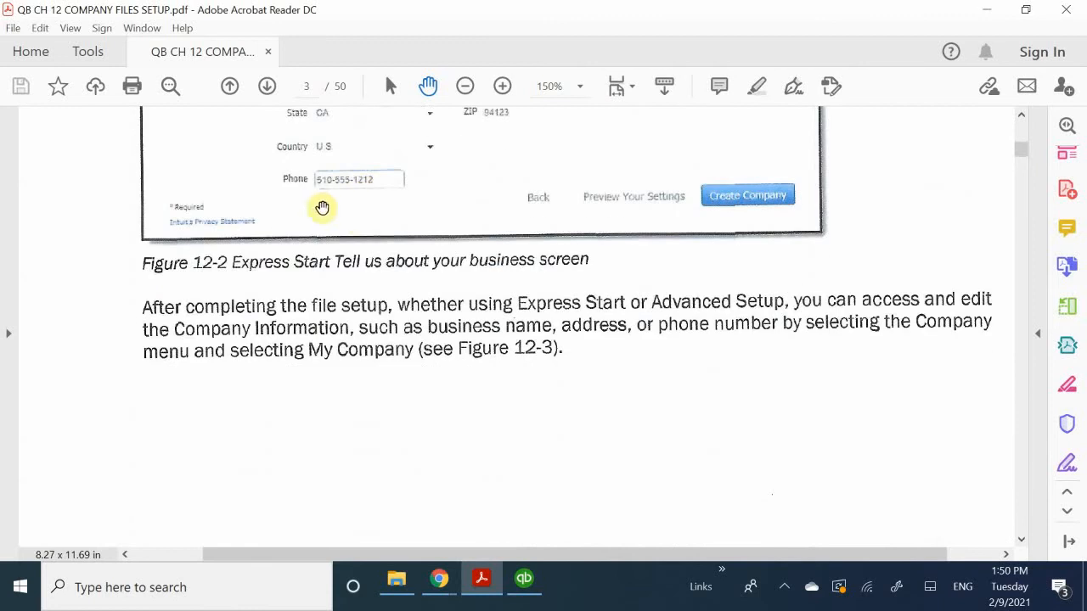
scroll(323, 208, "down", 15)
scroll(335, 281, "down", 15)
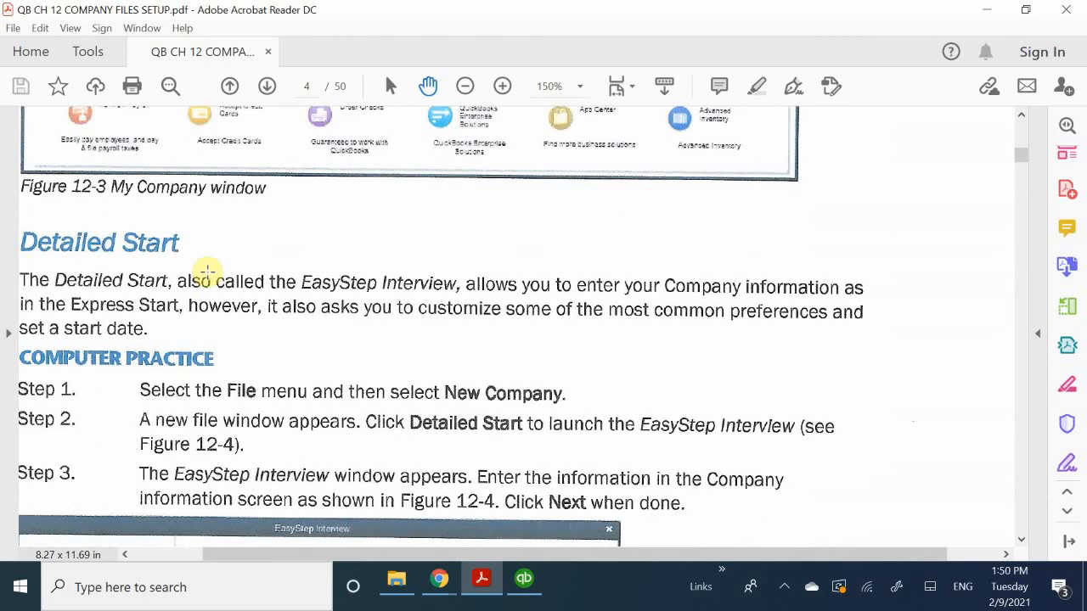
- Return to the "Creating the Company File – Step 2" text, reread it, and continue to the Express Start figure on page 347
scroll(208, 272, "up", 15)
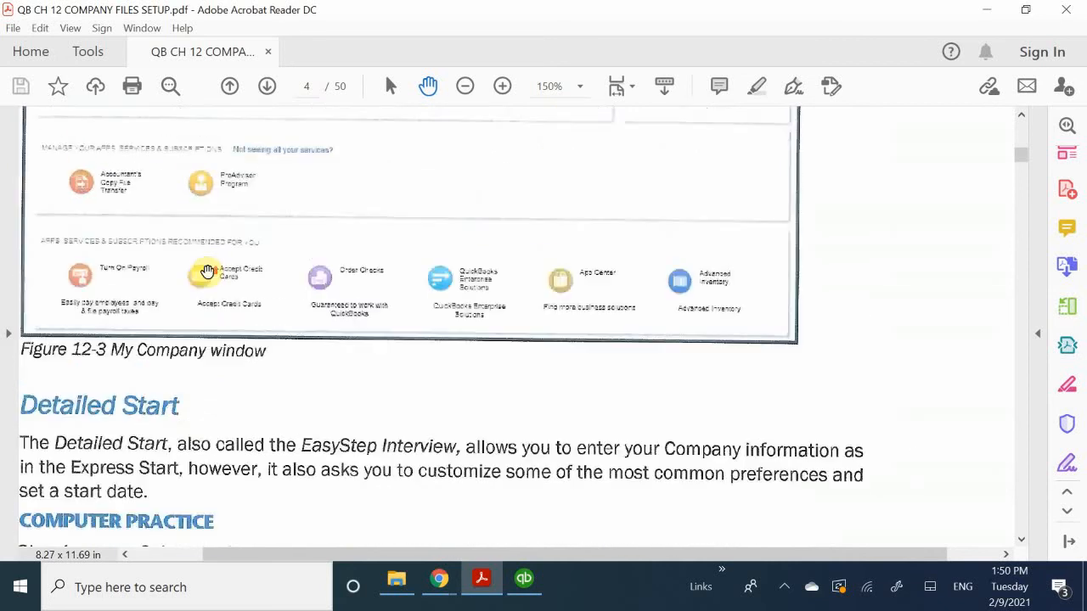
scroll(208, 272, "up", 10)
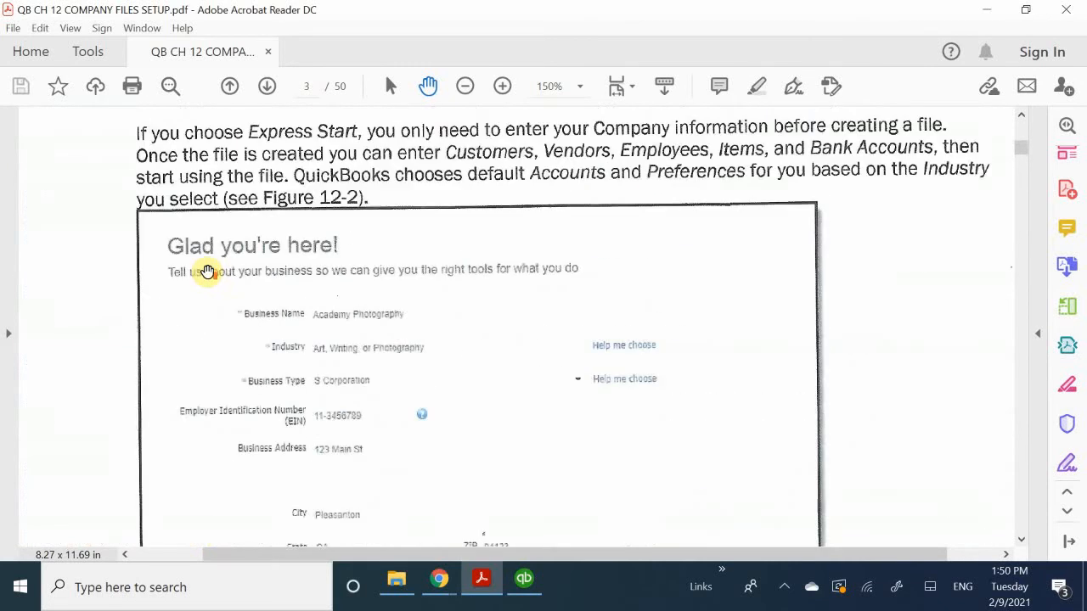
scroll(207, 271, "up", 10)
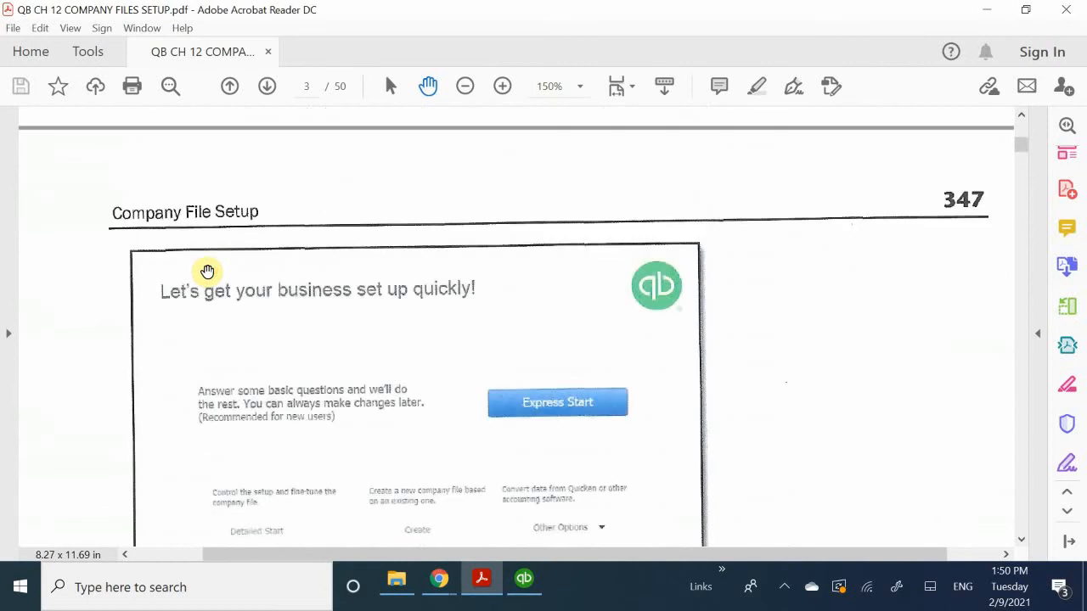
scroll(207, 272, "up", 3)
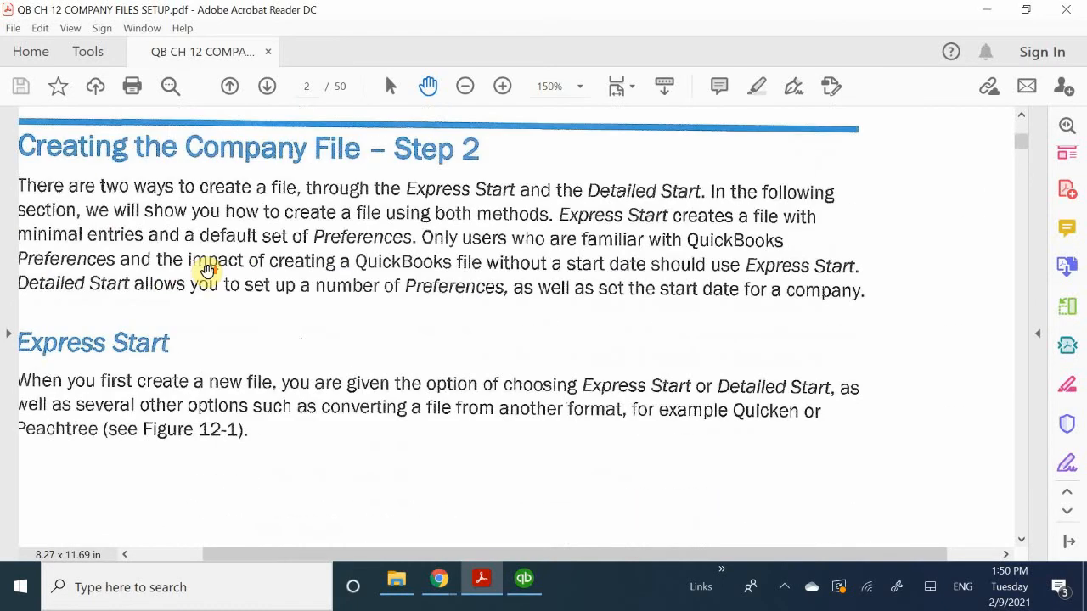
scroll(208, 272, "down", 3)
scroll(207, 272, "up", 1)
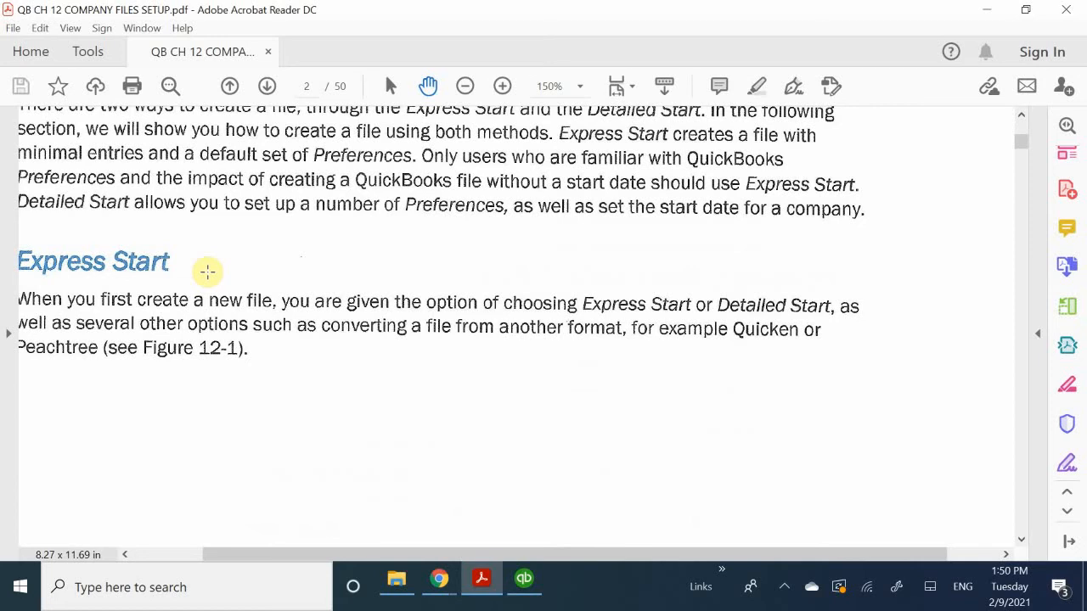
scroll(207, 272, "up", 2)
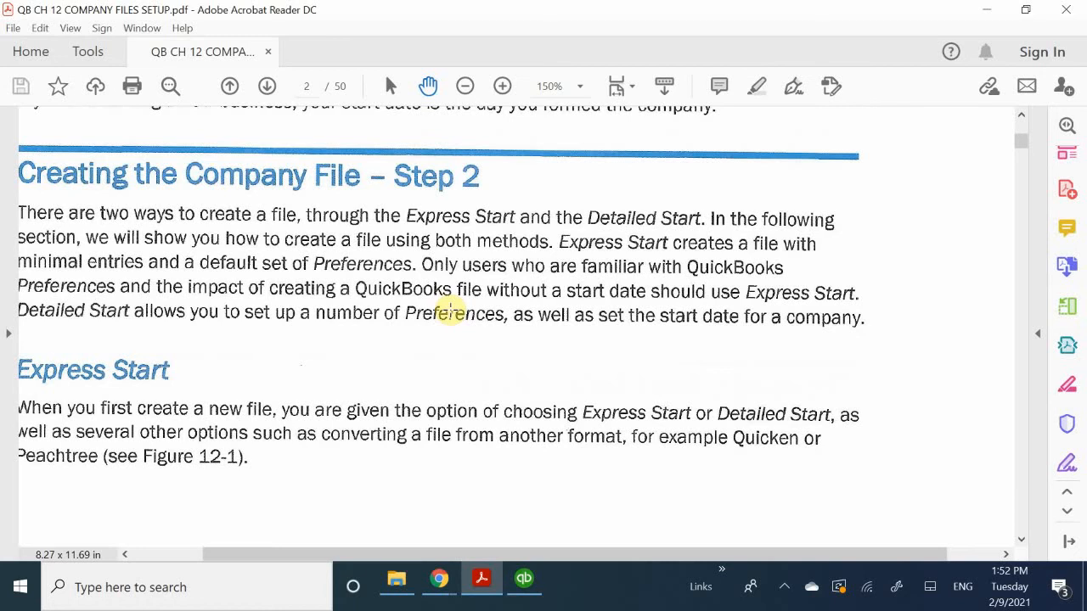
scroll(451, 309, "down", 5)
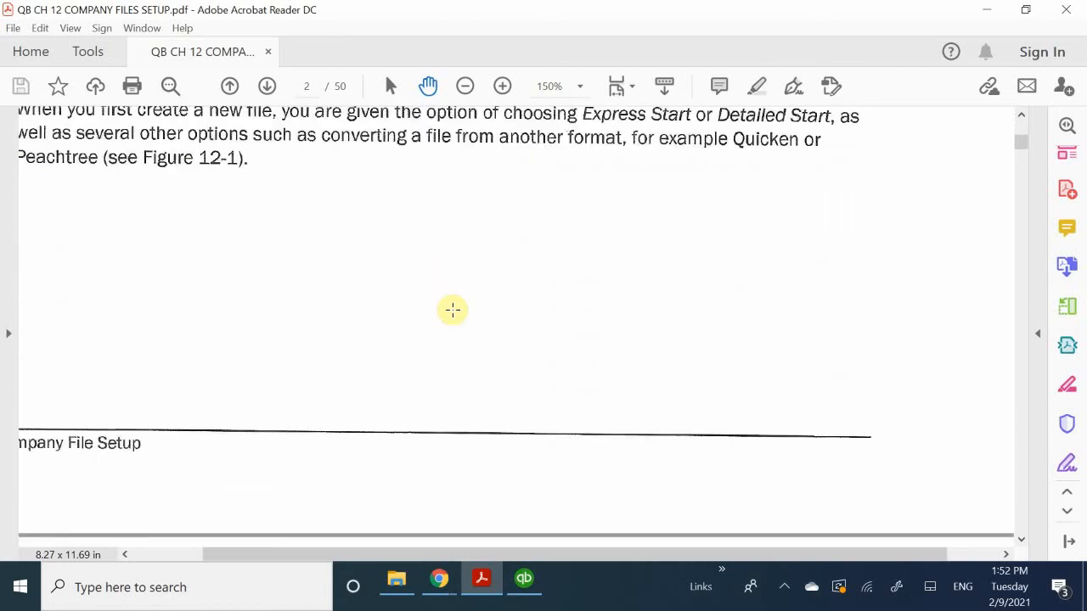
scroll(453, 310, "down", 6)
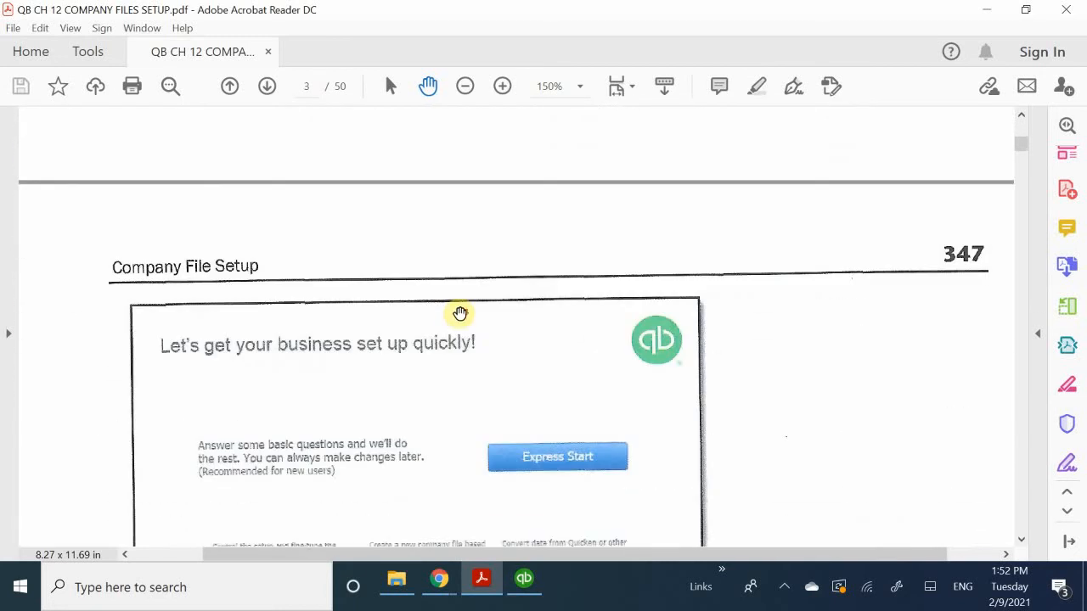
- Look through the Express Start figures on page 347 and the My Company window figure on page 348
scroll(458, 313, "down", 10)
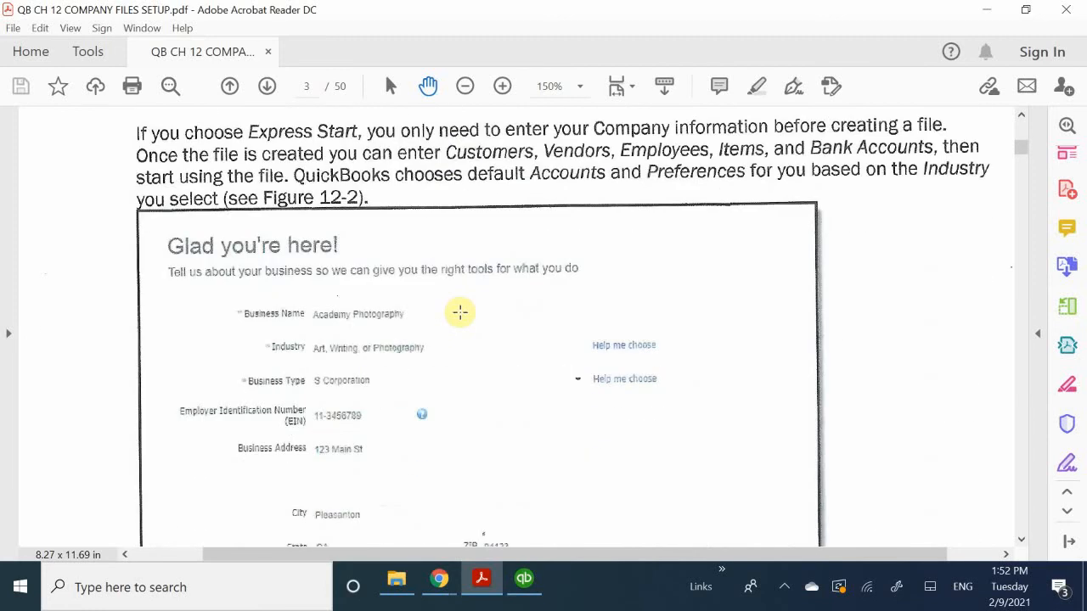
scroll(460, 312, "down", 5)
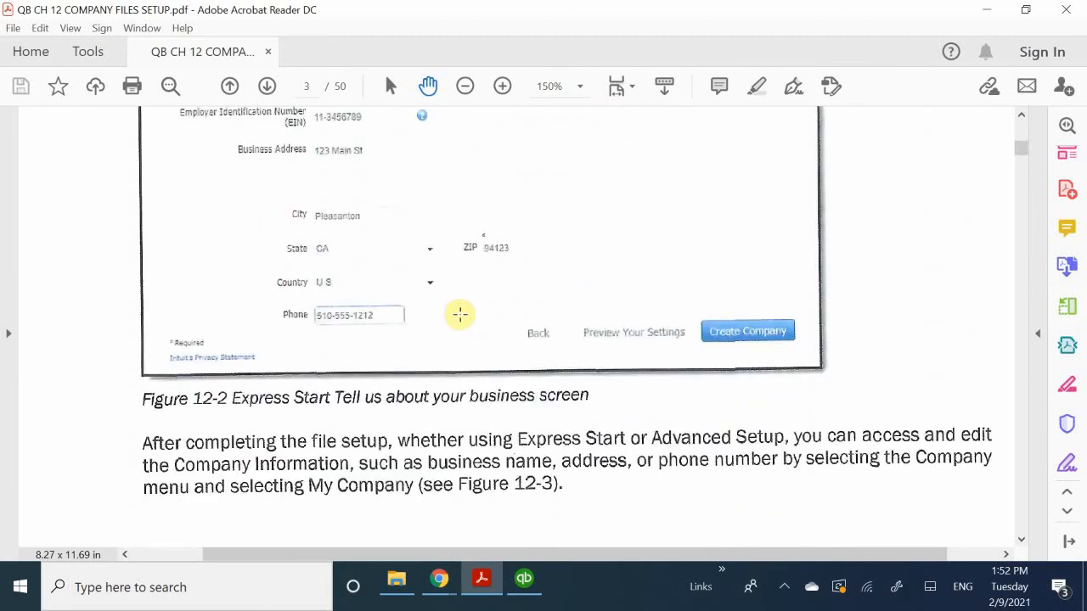
scroll(460, 315, "down", 7)
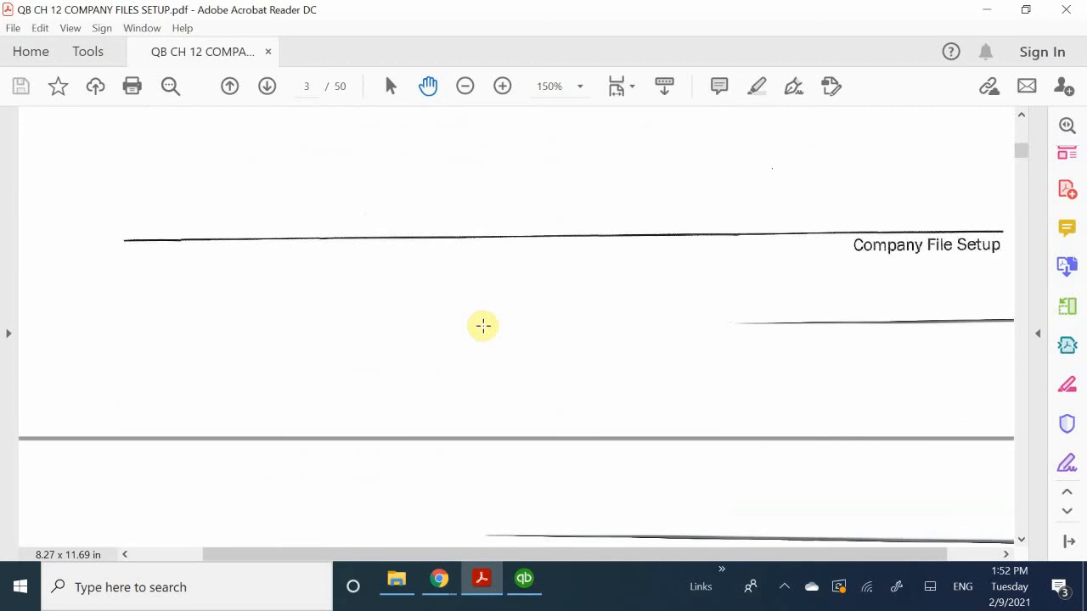
scroll(483, 326, "down", 10)
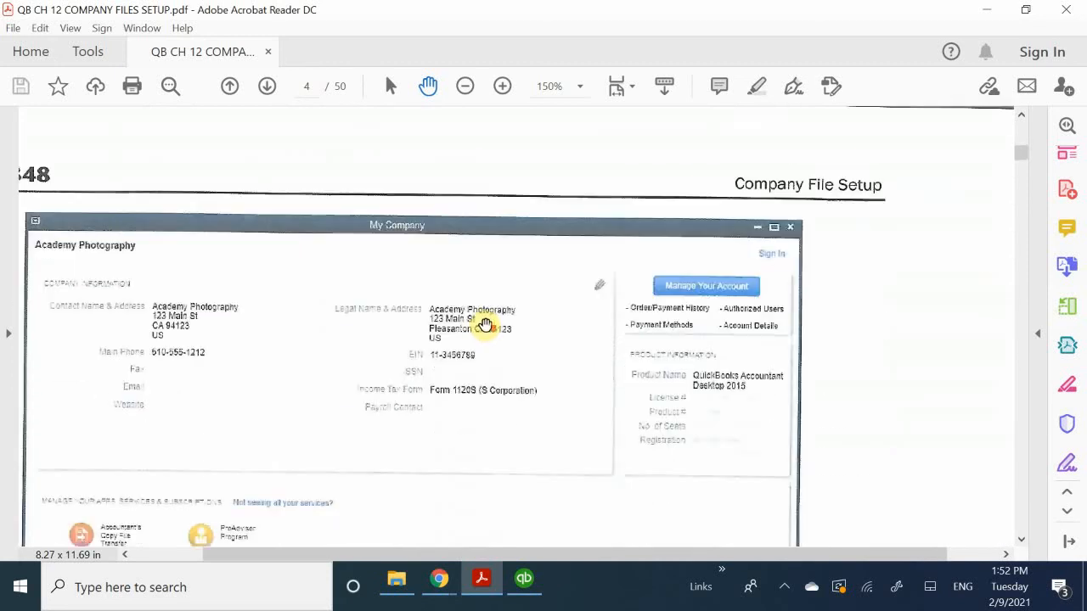
scroll(485, 326, "down", 3)
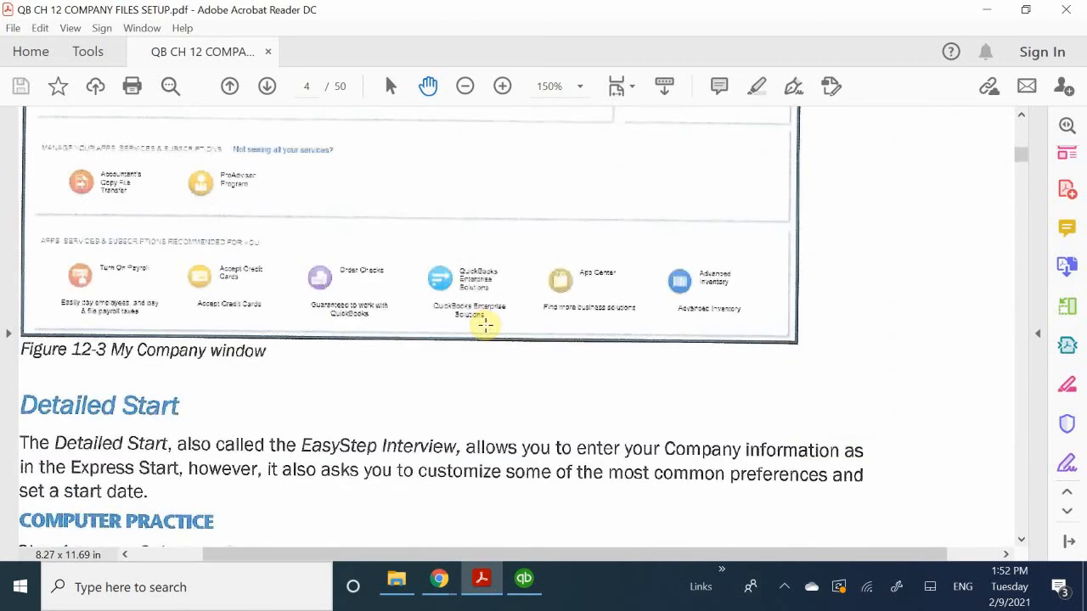
- Read the Detailed Start section and the Computer Practice steps 1 to 3 for launching the EasyStep Interview
scroll(484, 325, "down", 2)
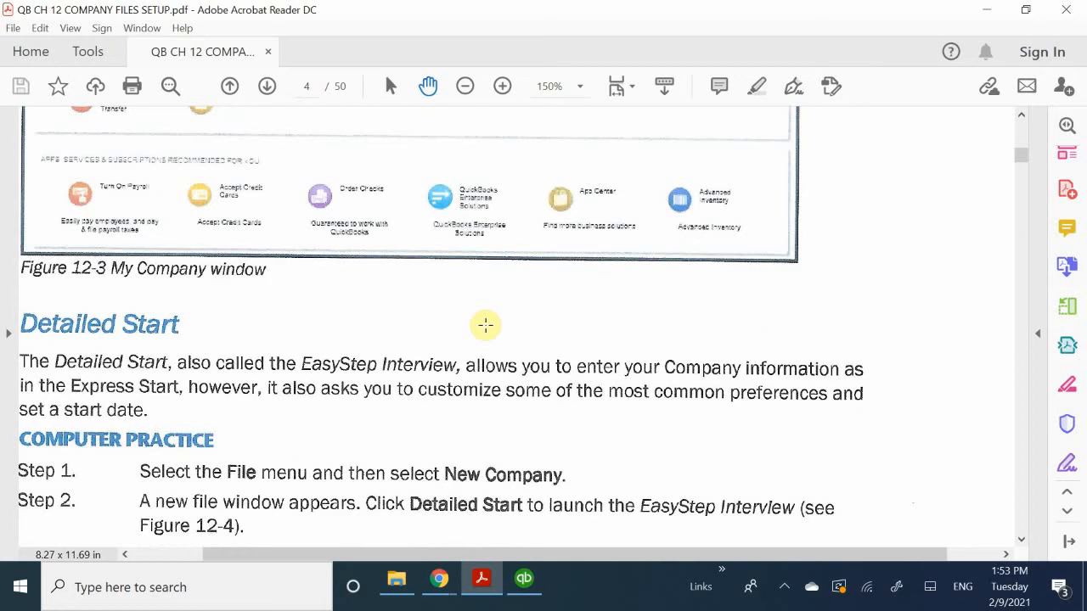
scroll(485, 326, "down", 3)
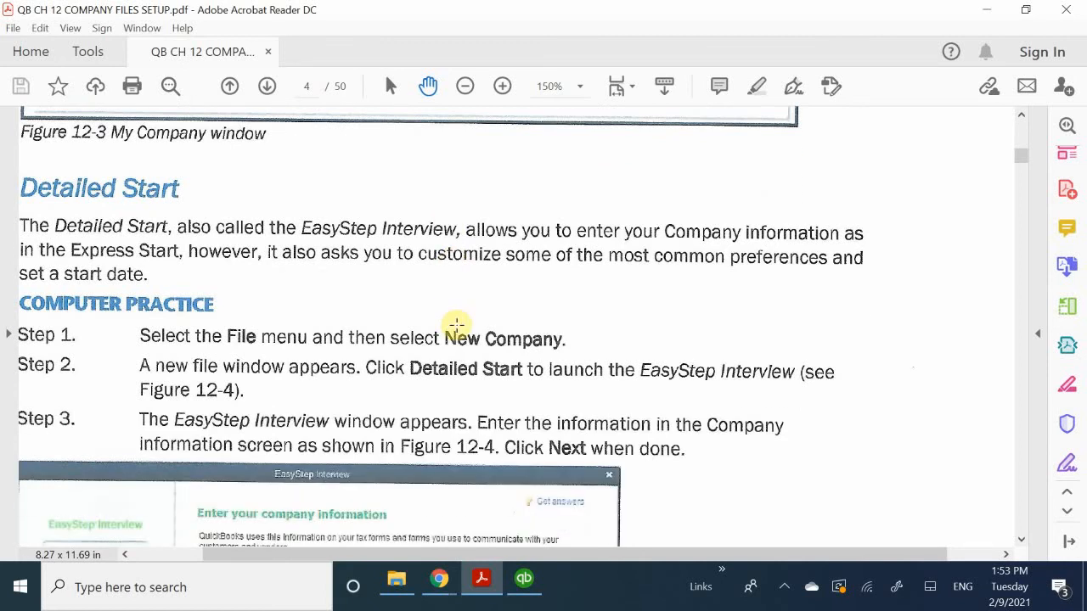
scroll(456, 325, "up", 3)
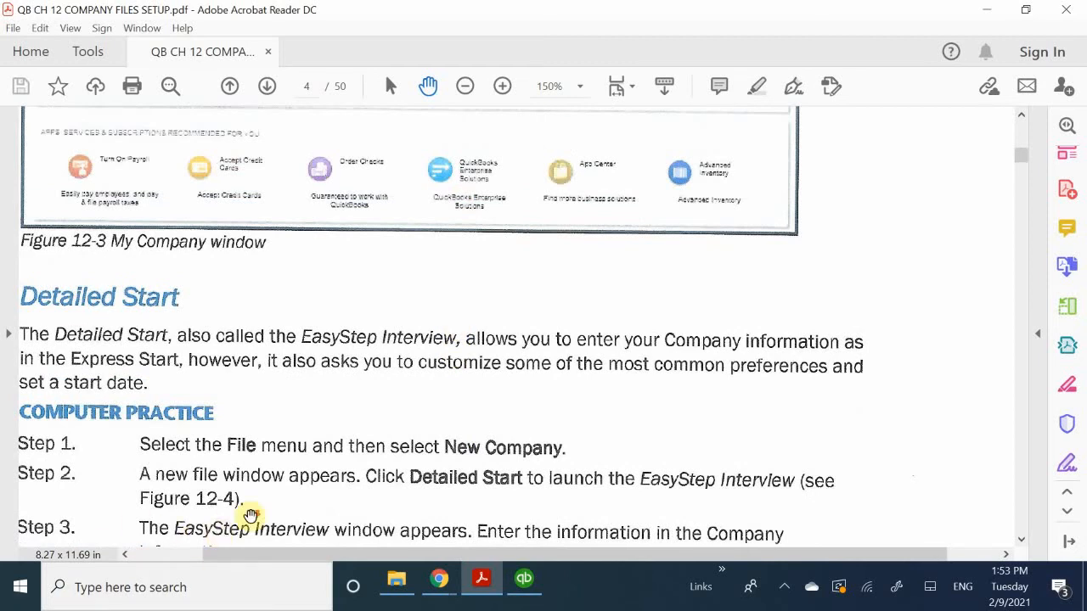
scroll(249, 520, "down", 3)
scroll(255, 531, "up", 1)
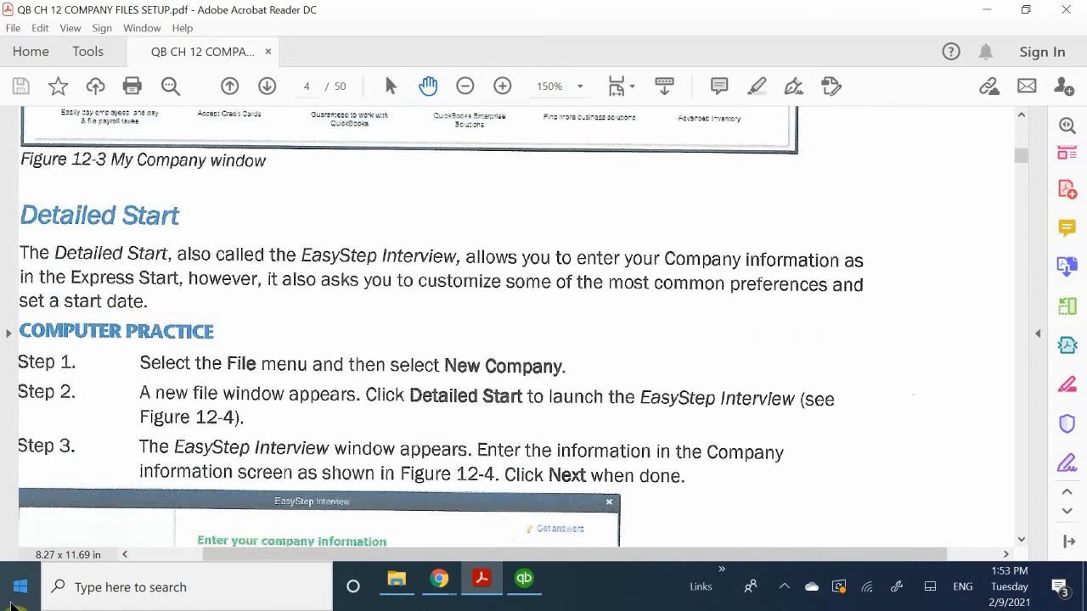
- Switch to QuickBooks Desktop at the No Company Open window
left_click(527, 581)
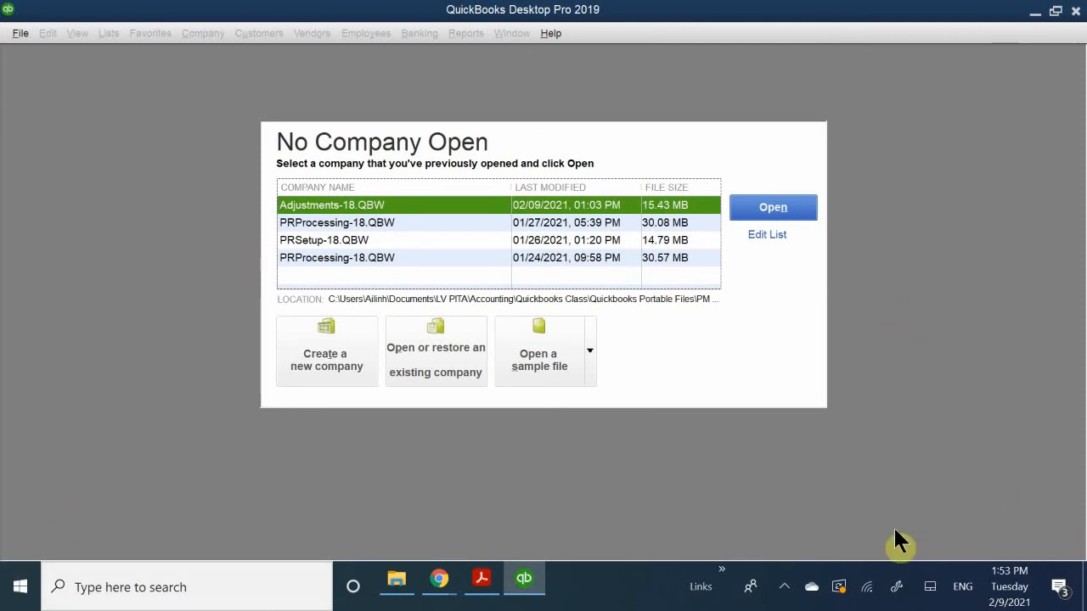
left_click(784, 586)
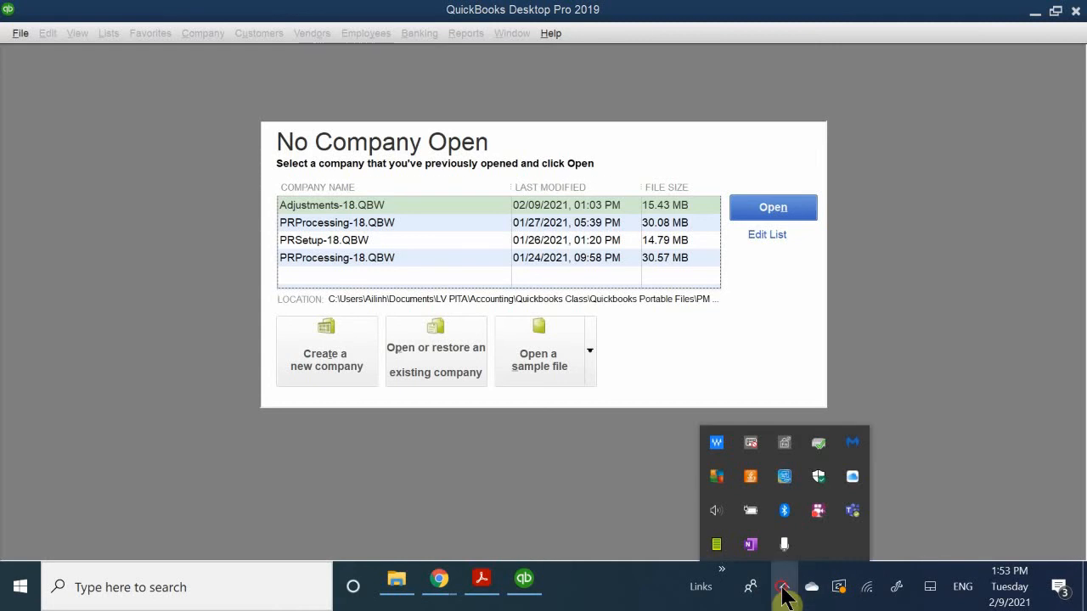
left_click(784, 588)
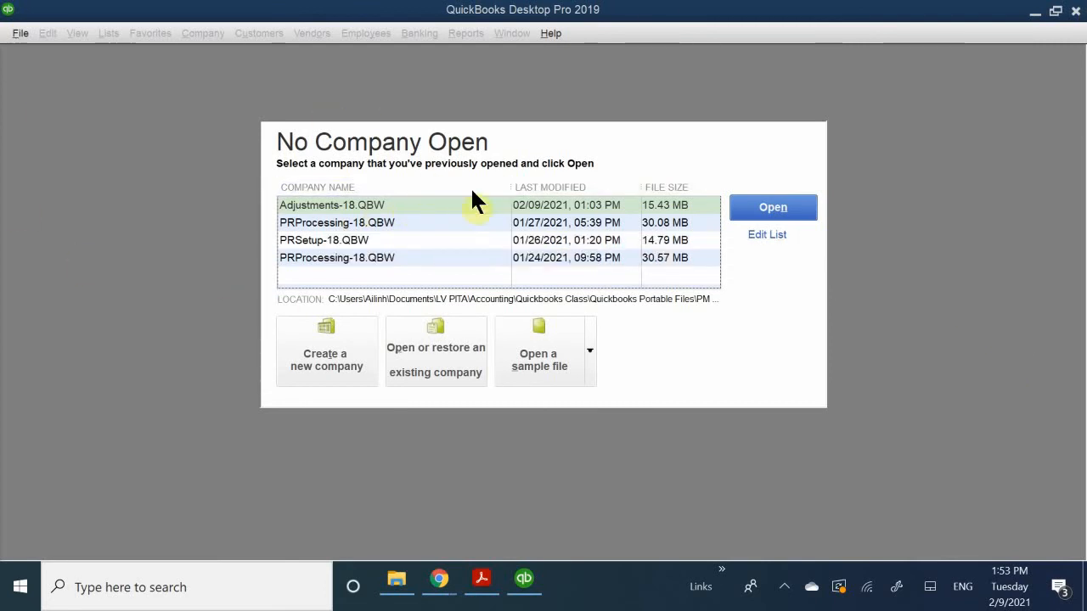
- Examine the file types offered for opening or restoring an existing company, and leave without choosing one
left_click(417, 357)
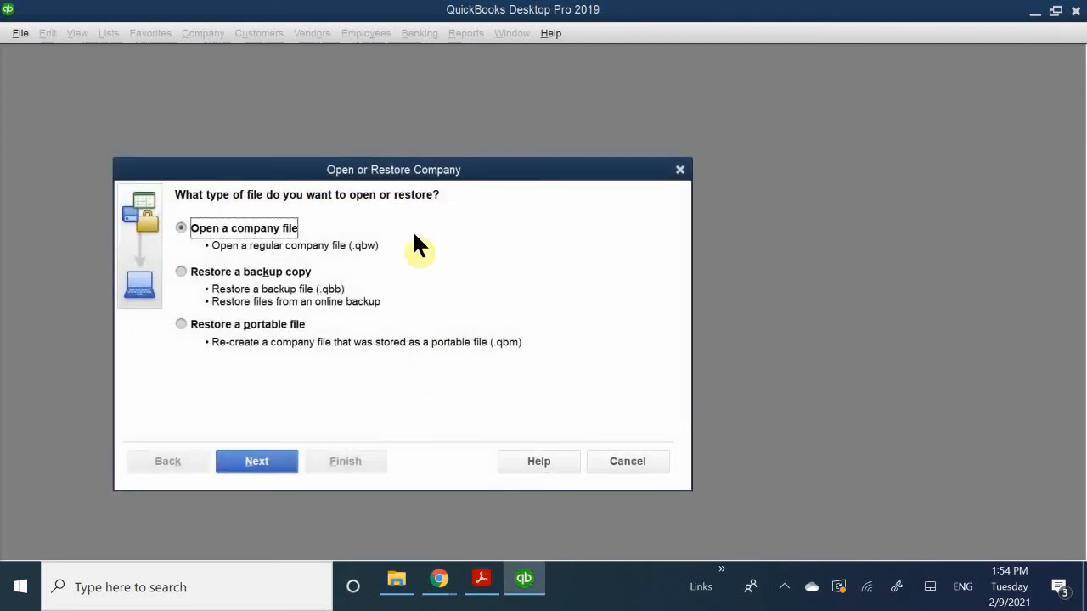
left_click_drag(336, 173, 462, 103)
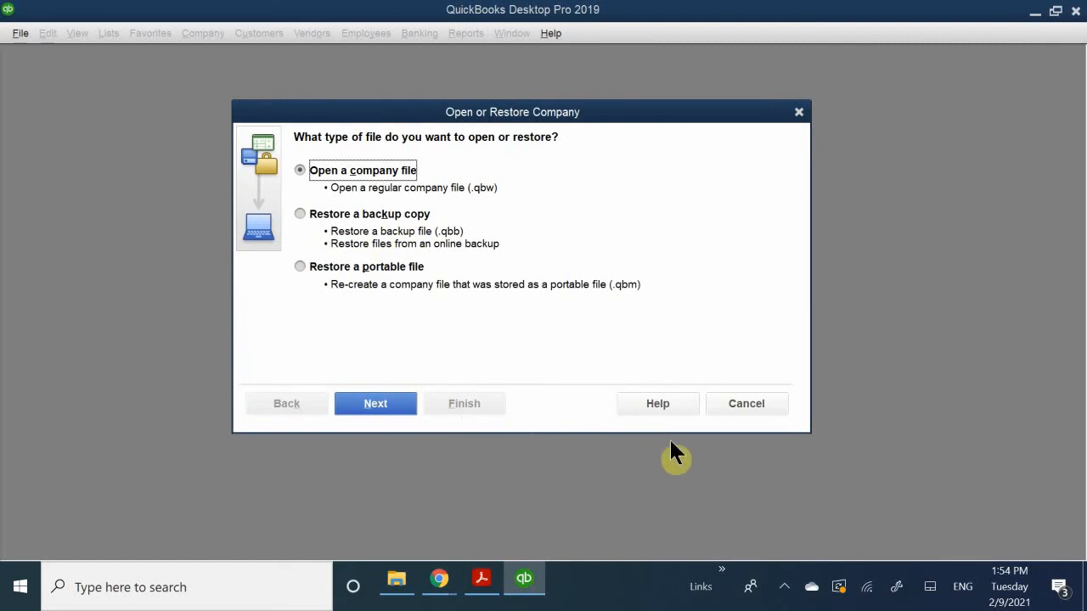
left_click(746, 404)
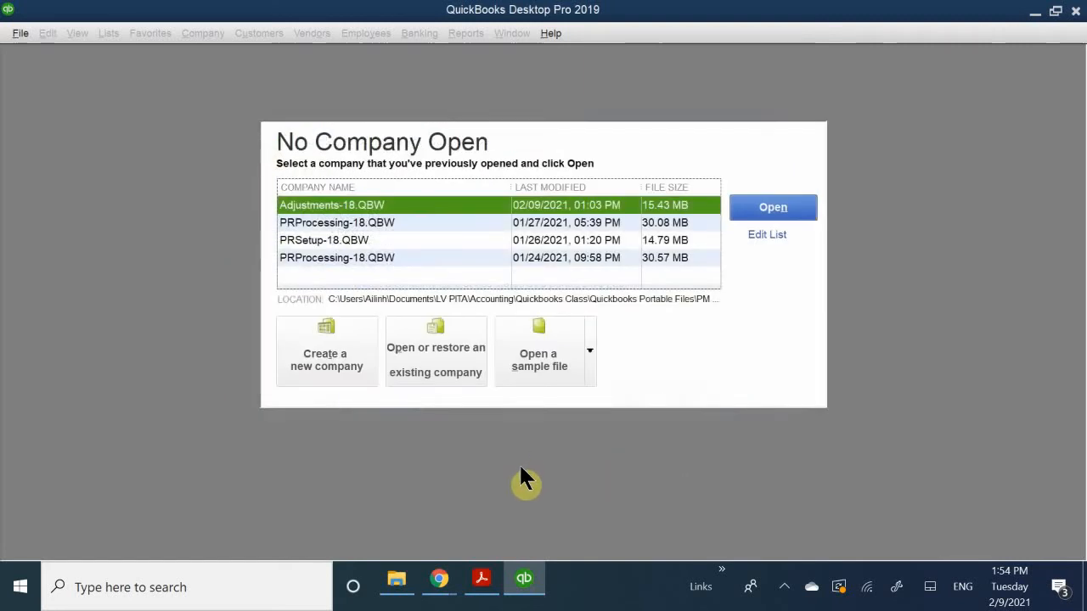
- Start creating a new company using the Advanced Setup option to launch the EasyStep Interview
mouse_move(456, 573)
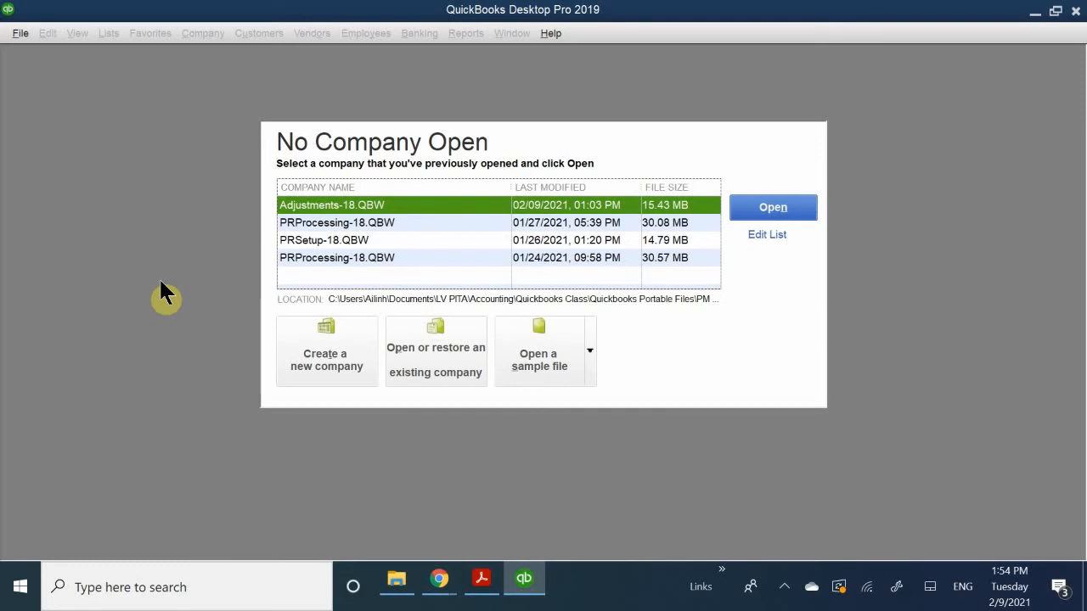
left_click(327, 339)
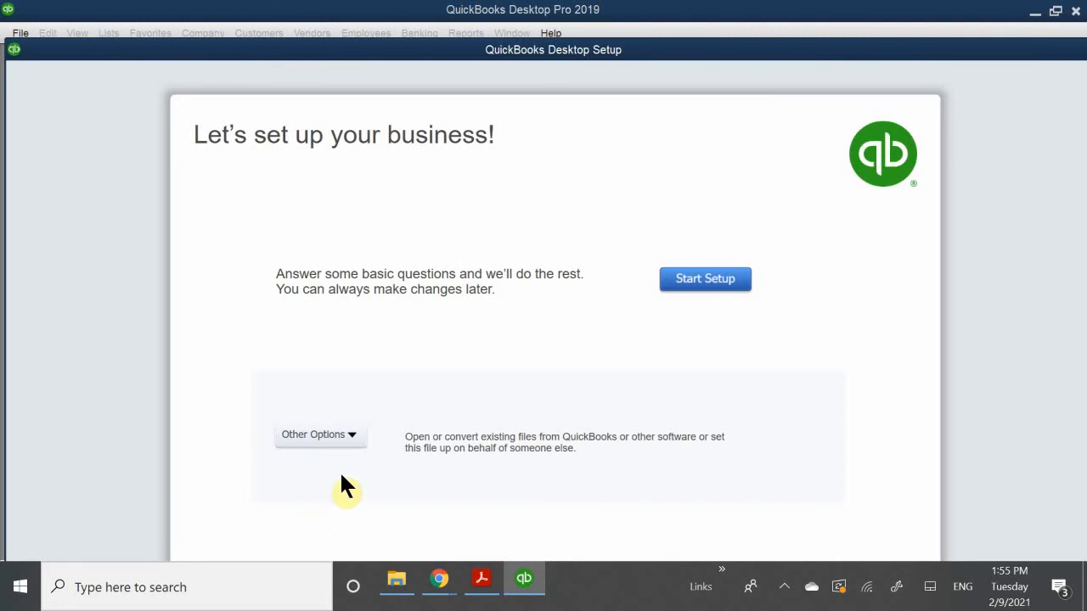
left_click(351, 435)
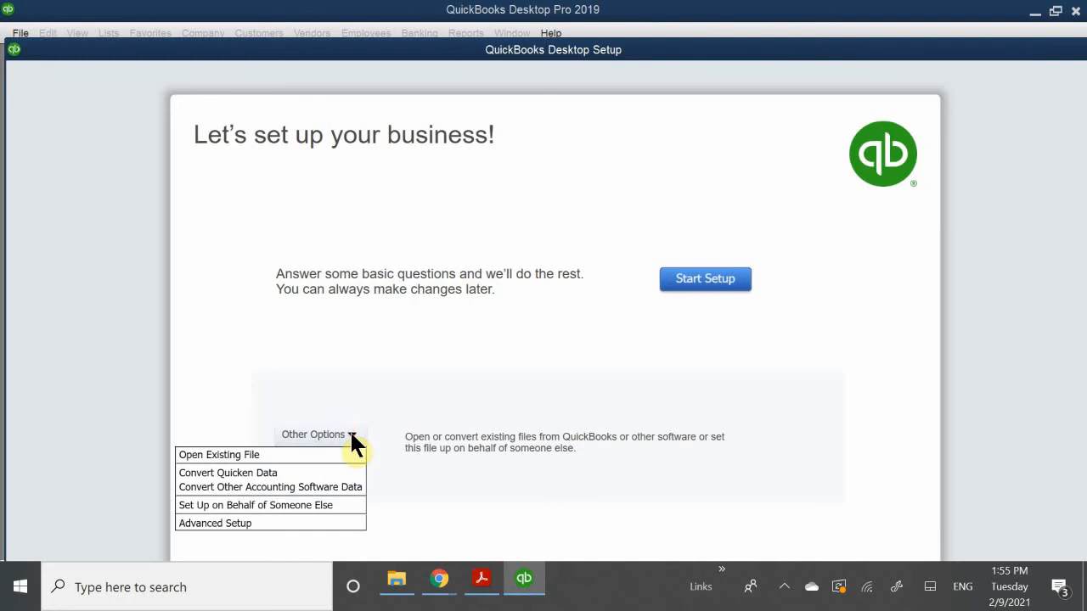
left_click(214, 525)
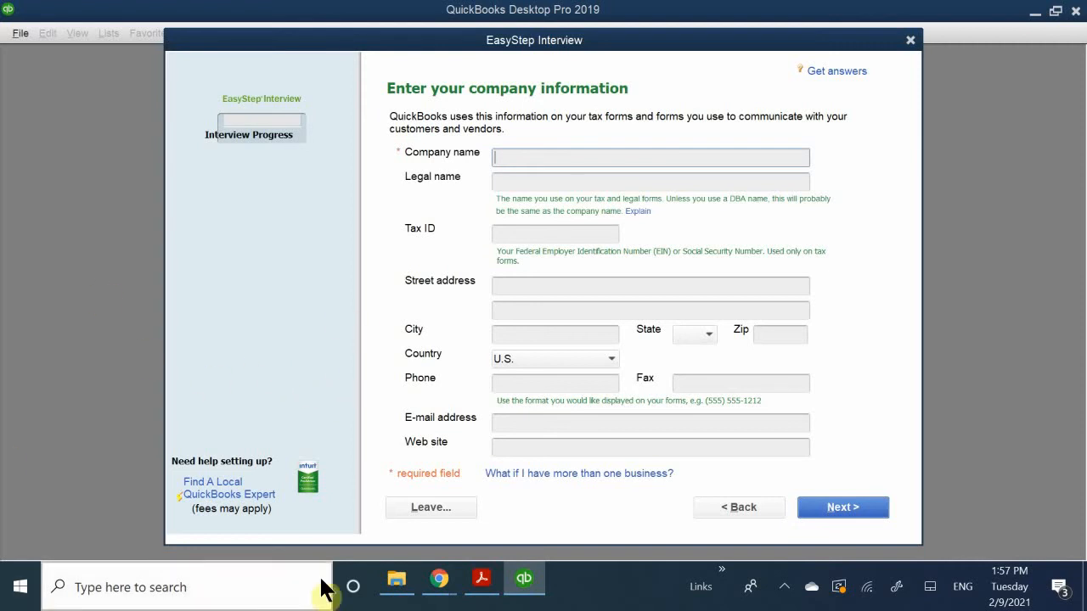
- Switch to the chapter PDF in Acrobat Reader and review Step 3 and Figure 12-4 for the company information to enter
left_click(481, 580)
scroll(563, 348, "down", 10)
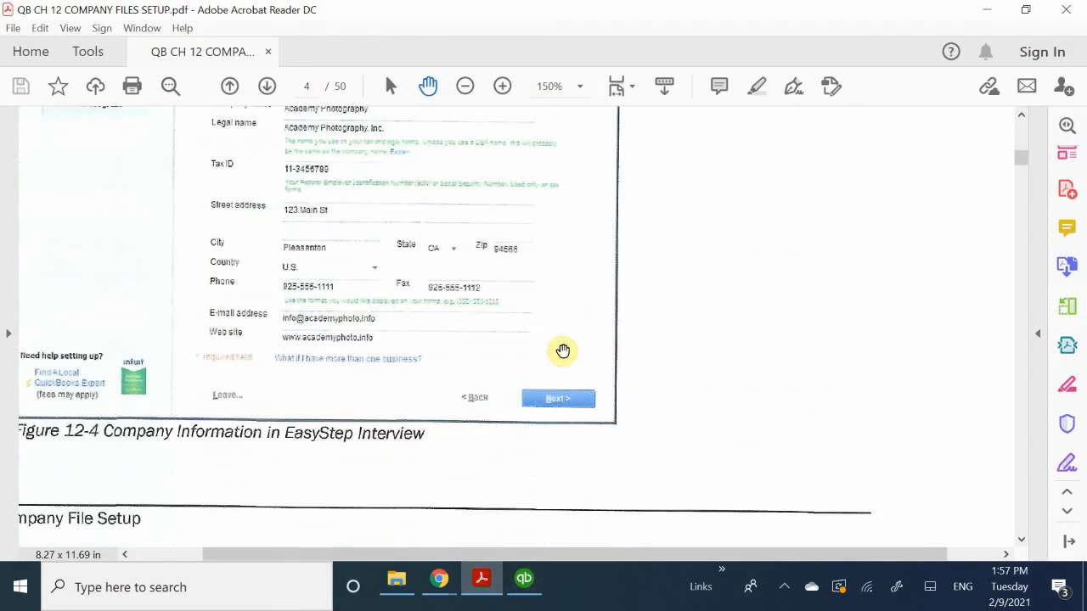
scroll(563, 350, "up", 5)
scroll(563, 351, "up", 4)
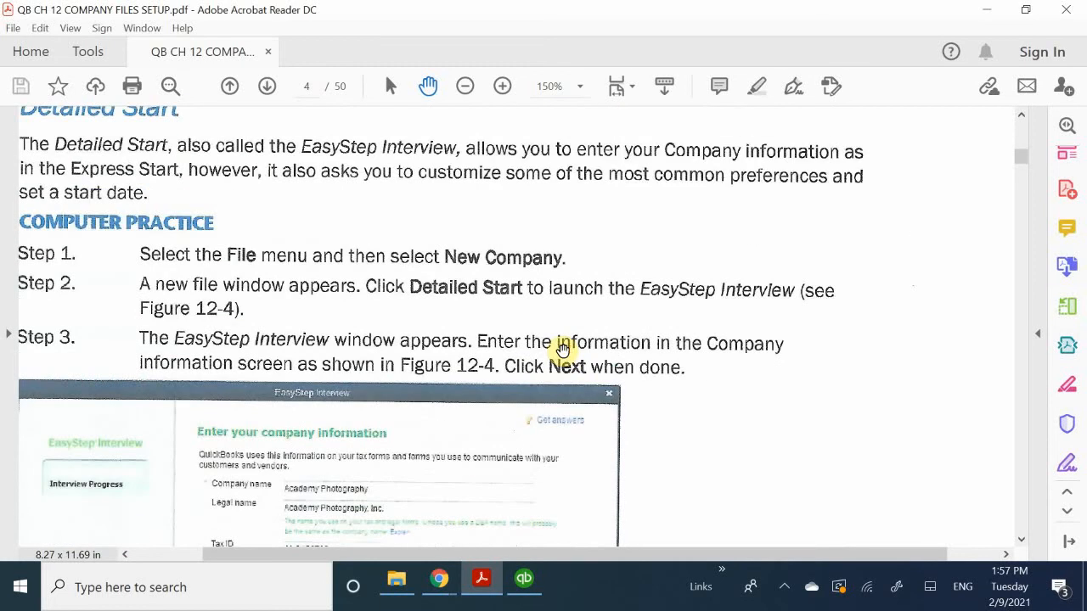
scroll(563, 351, "up", 10)
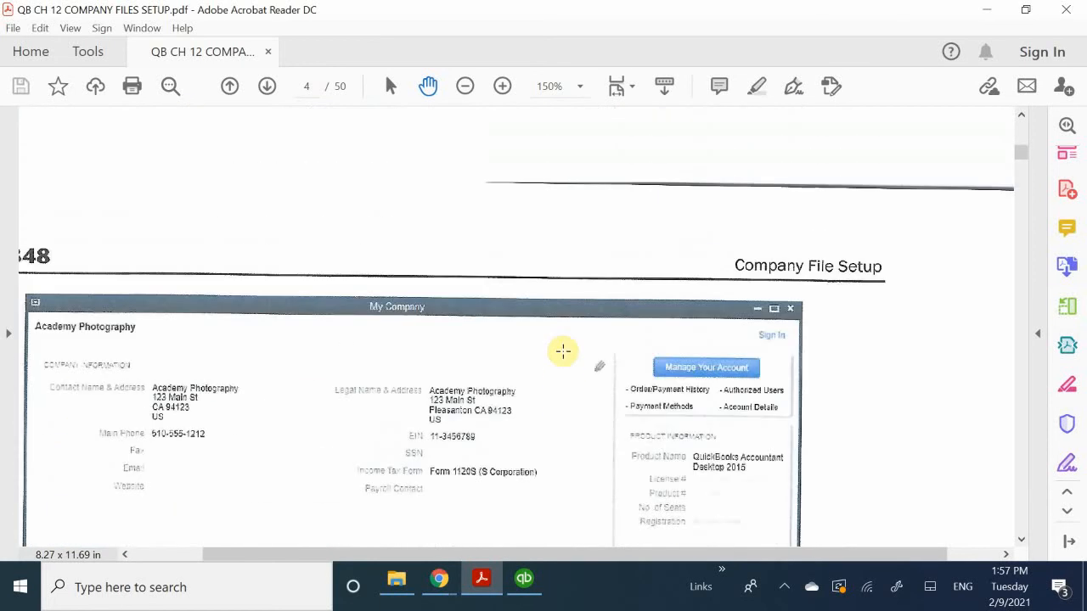
scroll(563, 351, "down", 10)
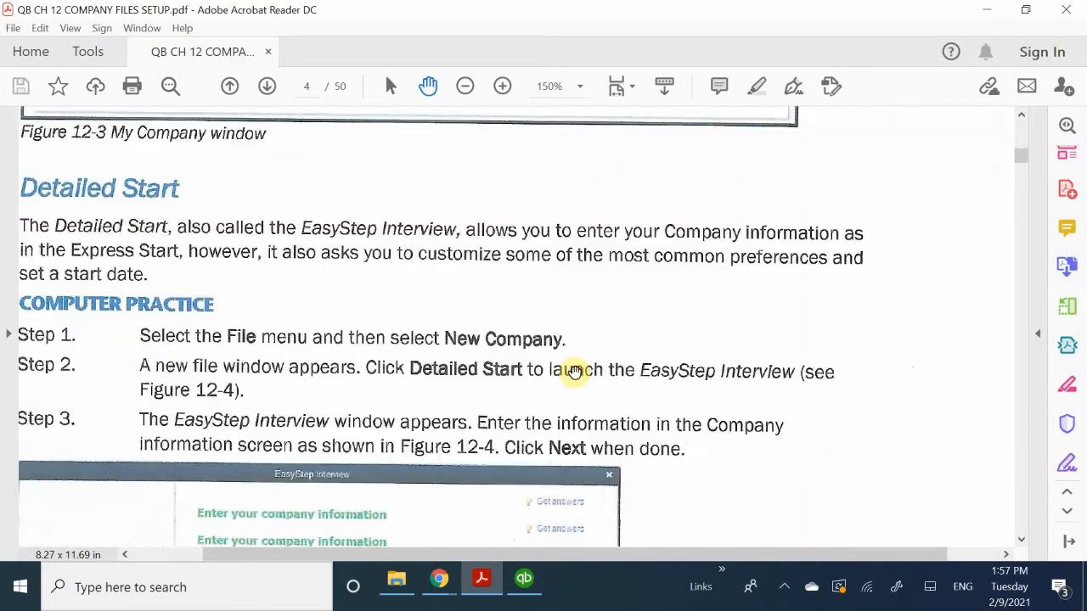
scroll(576, 376, "down", 4)
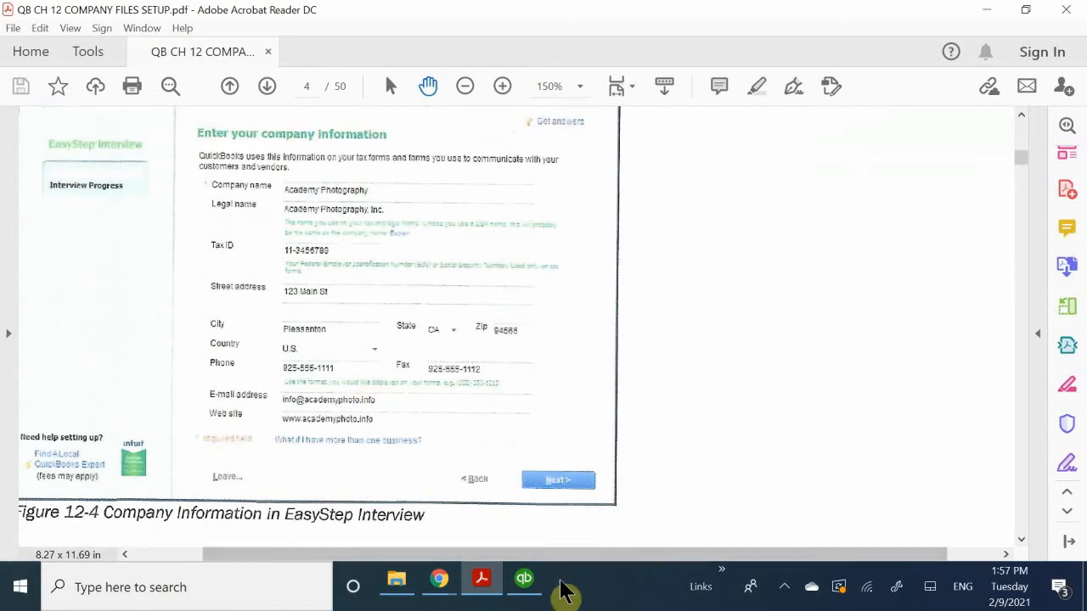
- Switch back to QuickBooks and enter "Academy Photography" as the company name in the EasyStep Interview
left_click(524, 582)
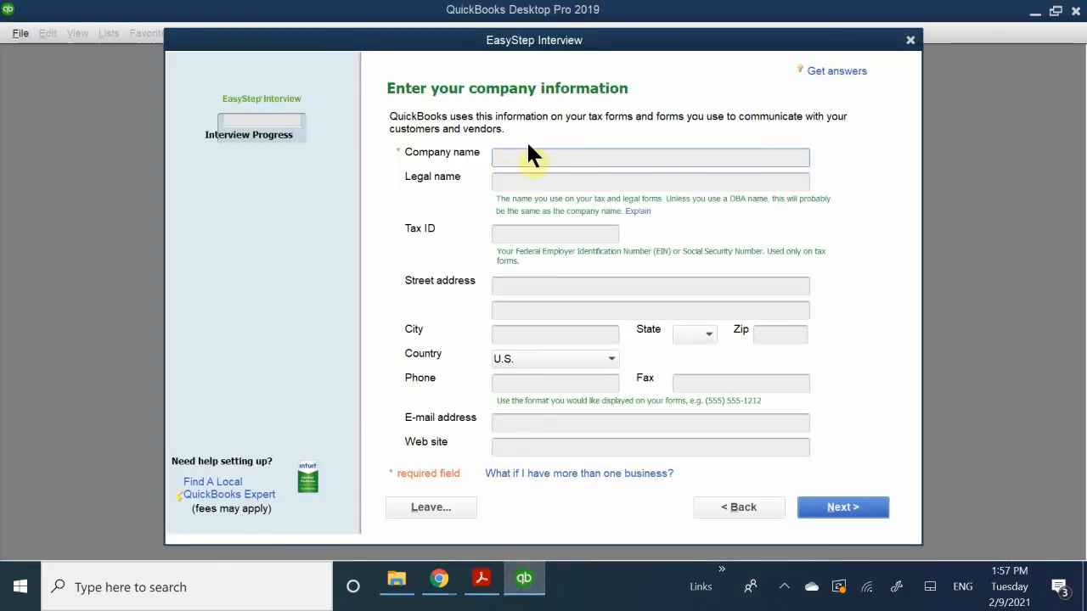
left_click(528, 160)
type("A")
key("BackSpace")
type("Acade")
key("BackSpace")
key("BackSpace")
type("demy")
key("BackSpace")
type("y P")
type("hoto")
type("gra")
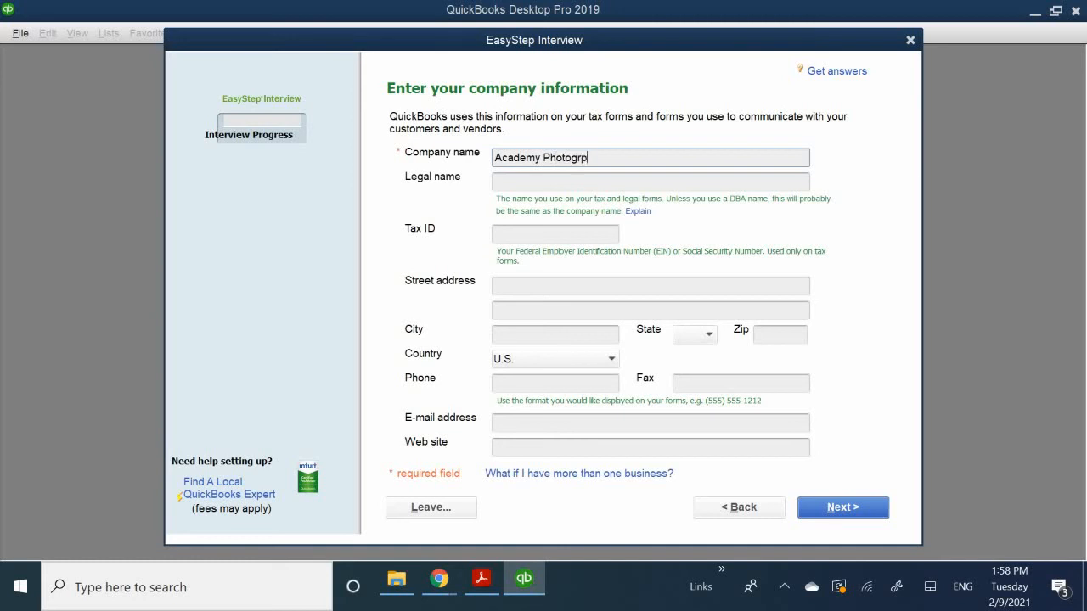
key("BackSpace")
type("aphy")
- Enter "Academy Photography, Inc." as the company's legal name
left_click(570, 181)
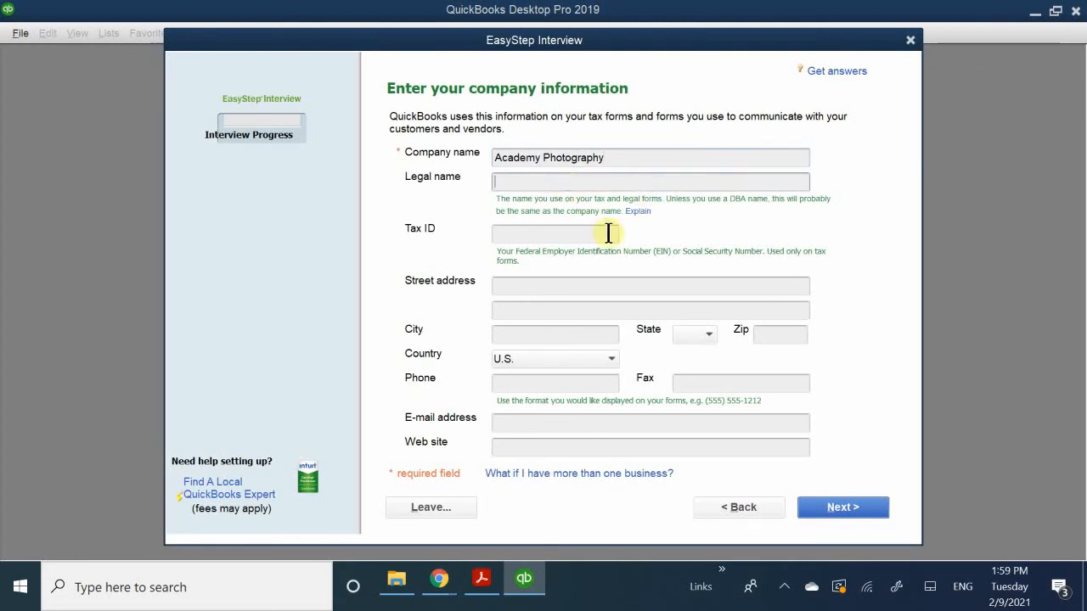
type("Aca")
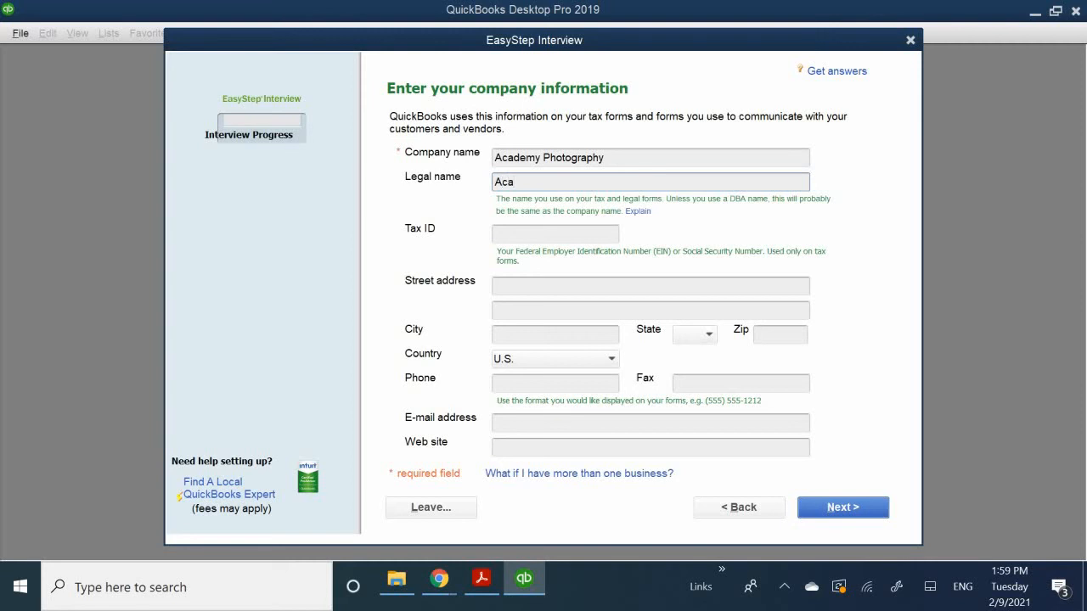
type("demy Pho")
type("tography")
type(", onc")
key("BackSpace")
key("BackSpace")
key("BackSpace")
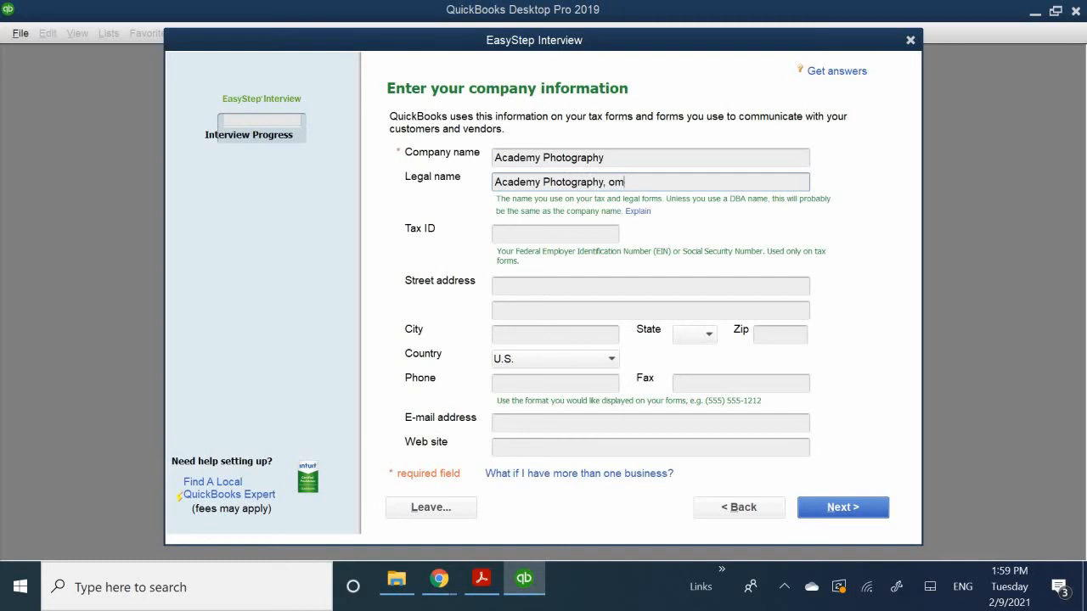
type("Inc")
type("11")
key("BackSpace")
key("BackSpace")
- Fill in the company's federal tax ID number and go on to the street address
left_click(551, 235)
type("1")
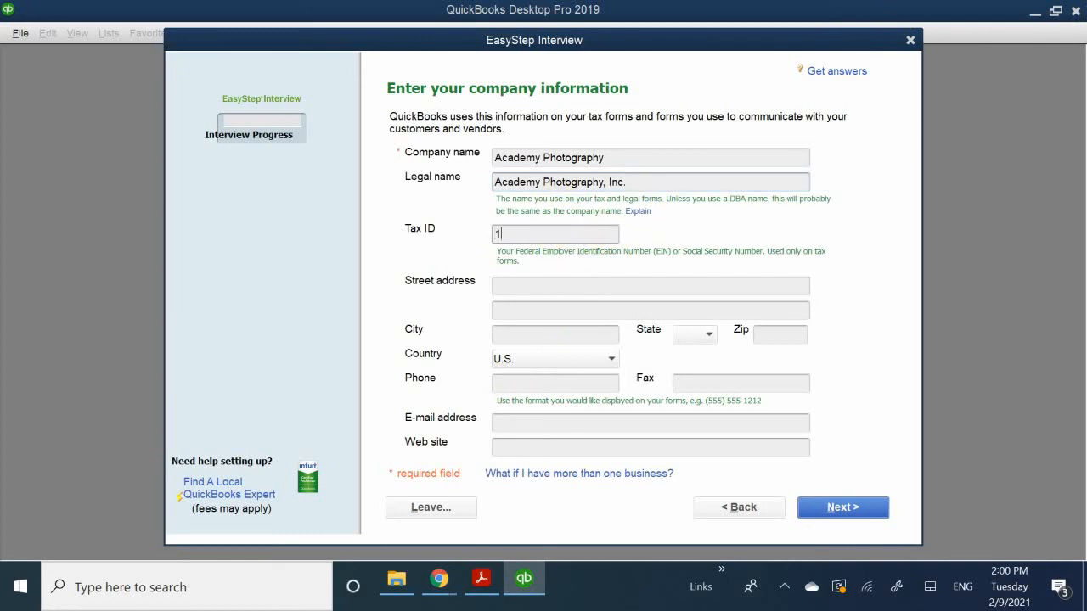
type("1-1234567")
left_click(526, 285)
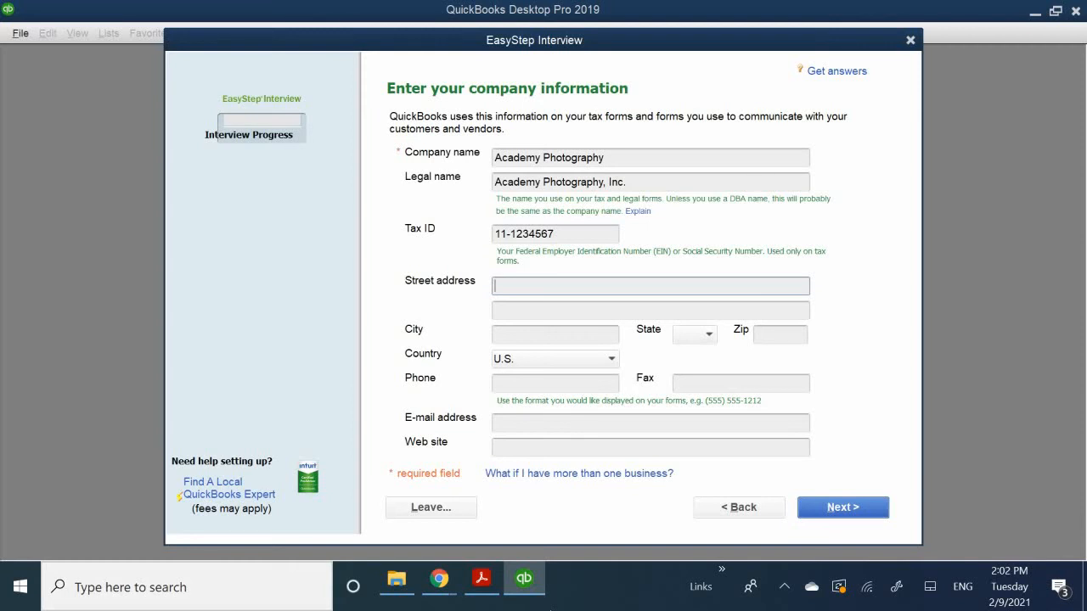
- Fill in the company's street address in the EasyStep Interview
type("123 Main Street")
- Check the city in the chapter PDF in Acrobat Reader, return to QuickBooks and fill in the company's city
left_click(505, 336)
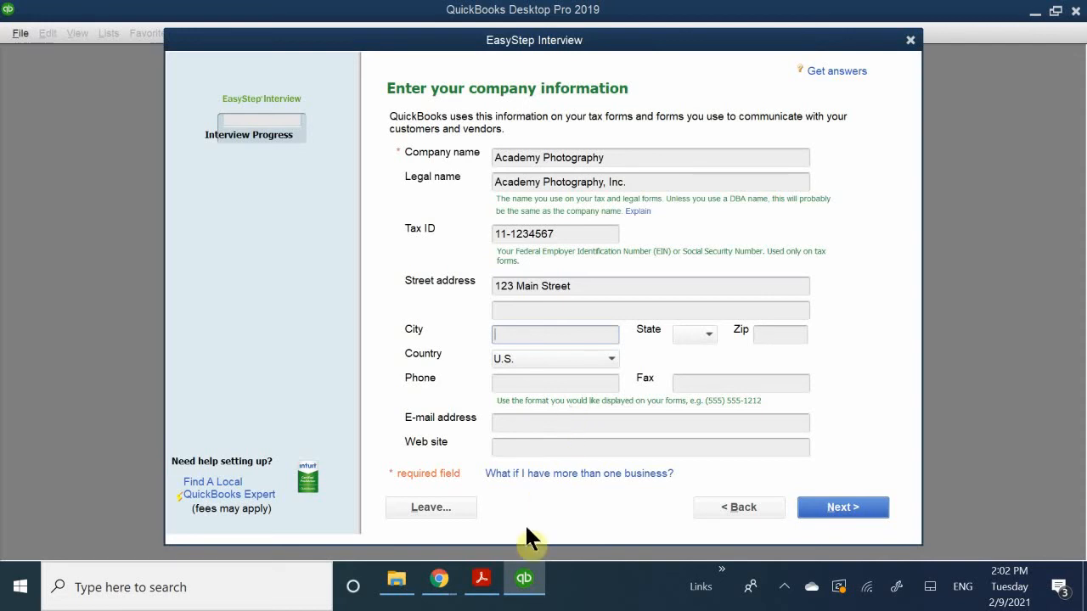
left_click(481, 578)
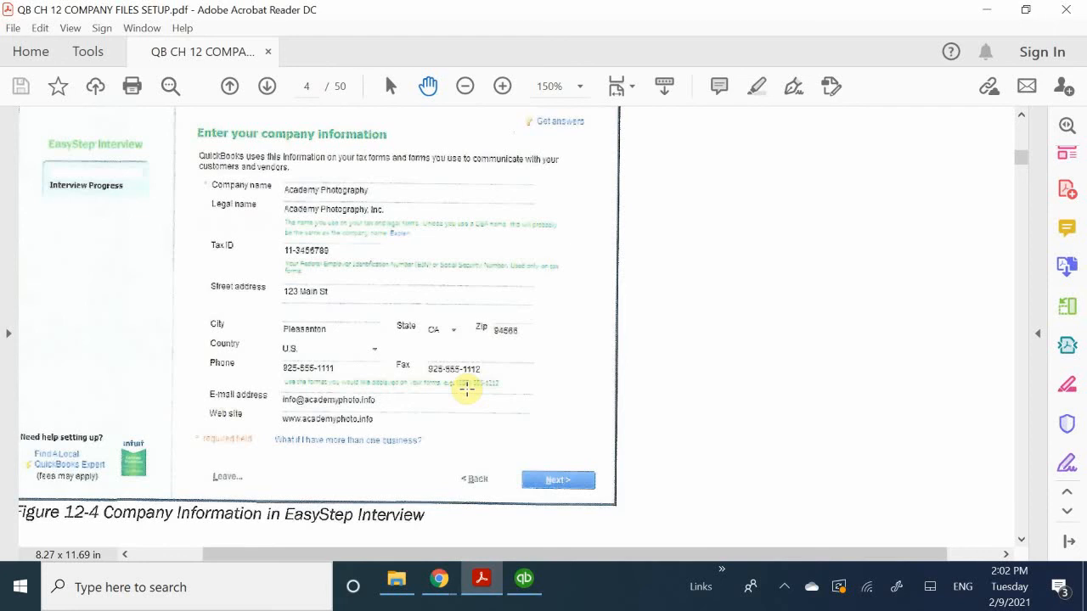
left_click(526, 582)
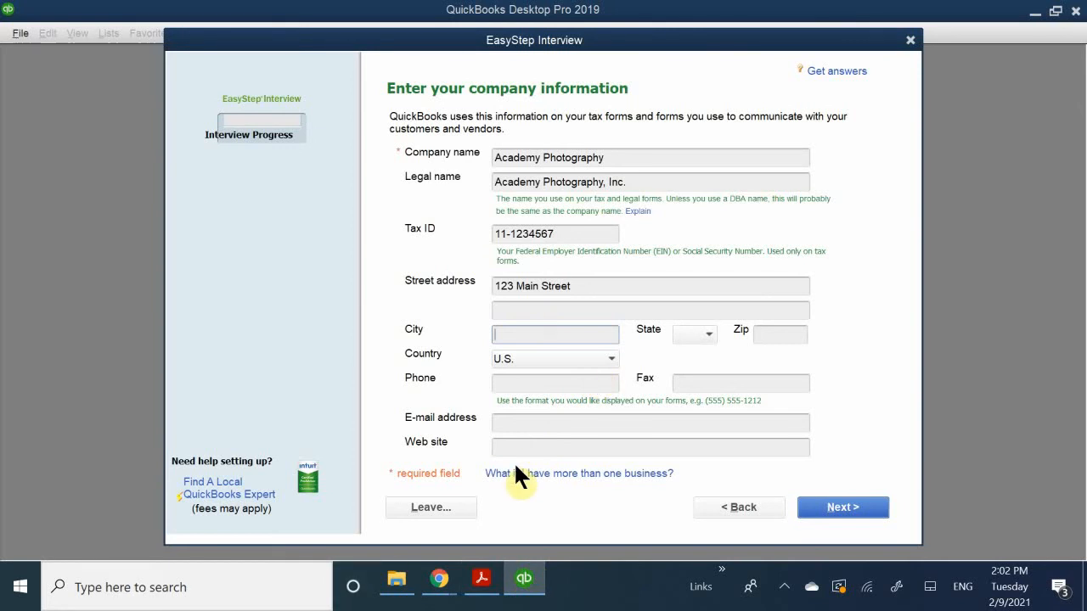
type("Pleasanton V")
key("BackSpace")
key("BackSpace")
type("vill")
key("BackSpace")
key("BackSpace")
key("BackSpace")
key("BackSpace")
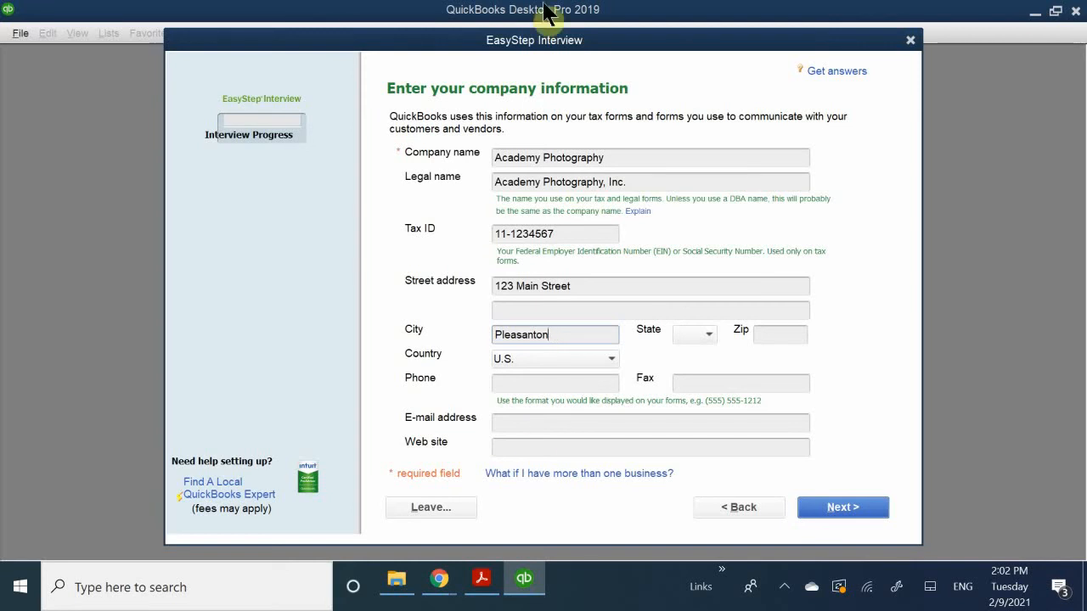
- Set the company's state to CA and fill in its ZIP code
left_click(709, 335)
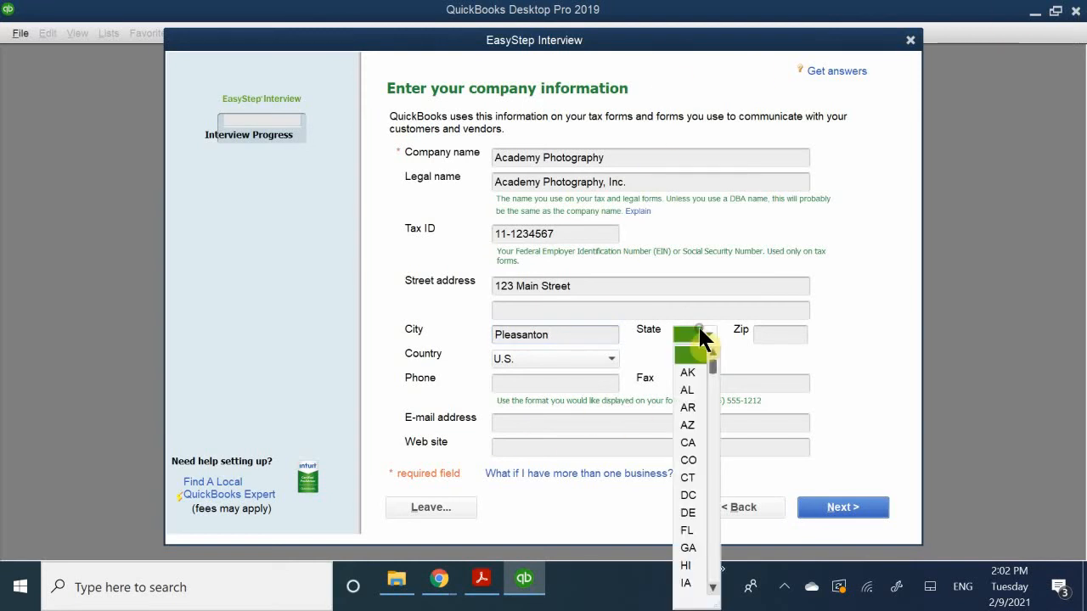
left_click(688, 442)
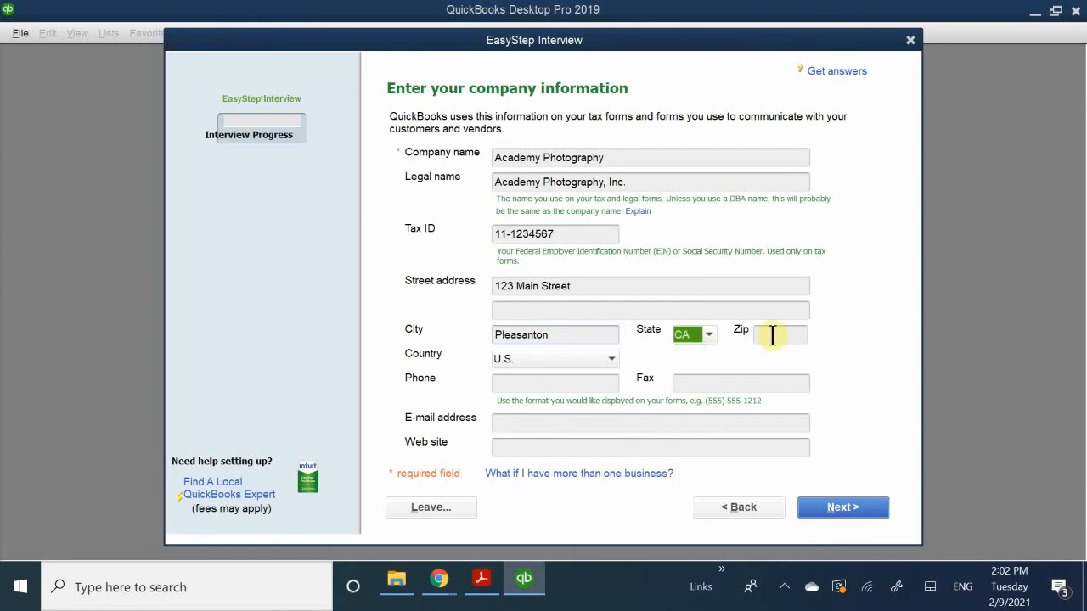
left_click(769, 335)
type("94")
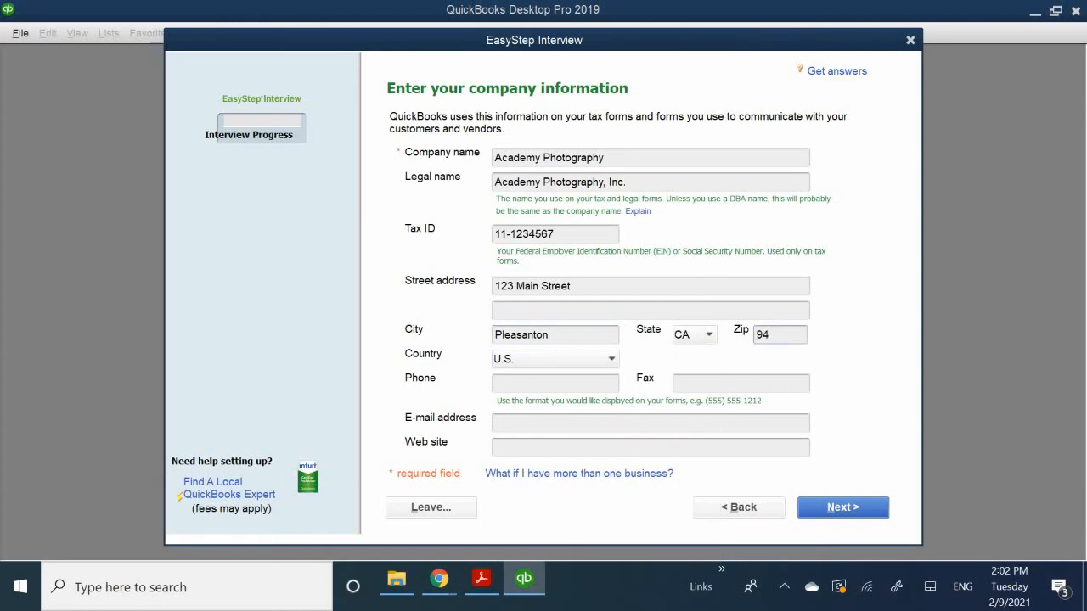
type("6")
key("BackSpace")
type("566")
- Fill in the company's phone number using the dashed format
left_click(539, 380)
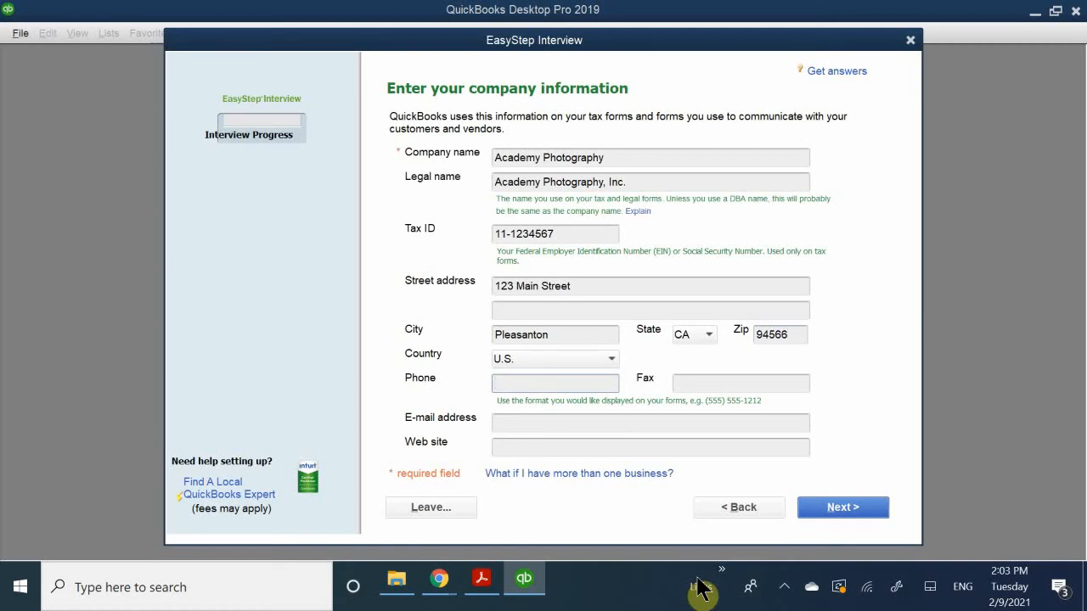
type("925-555")
type("-1111")
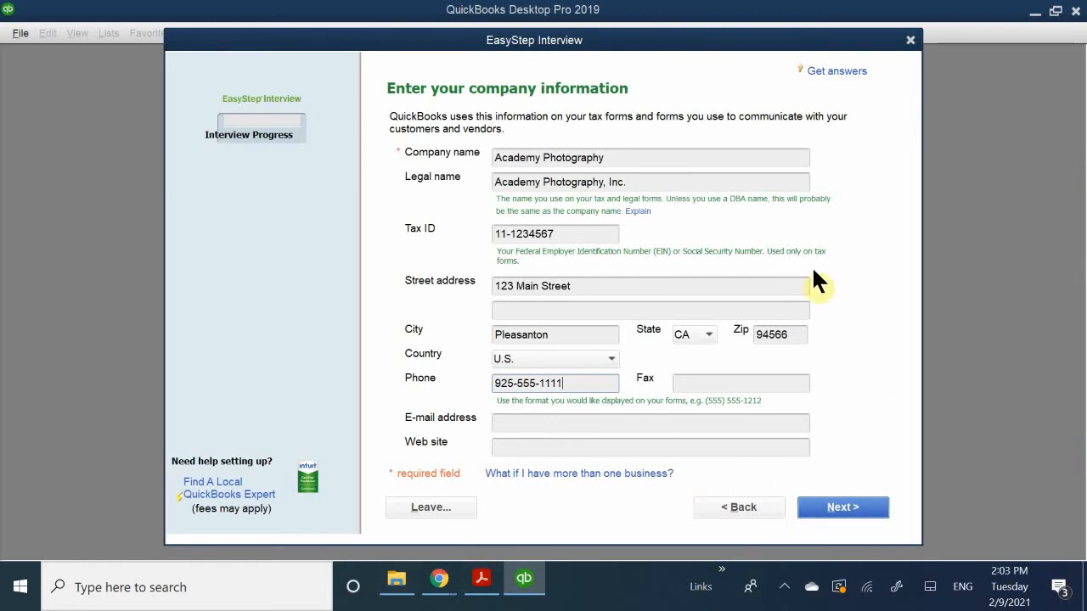
- Fill in the company's fax number using the dashed format
left_click(692, 382)
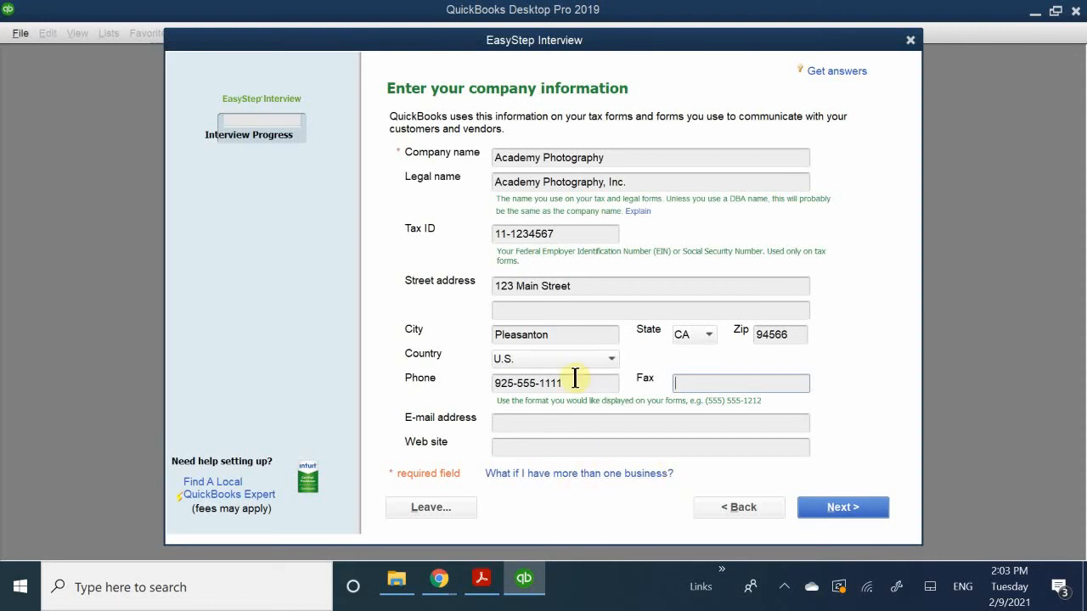
type("925-555")
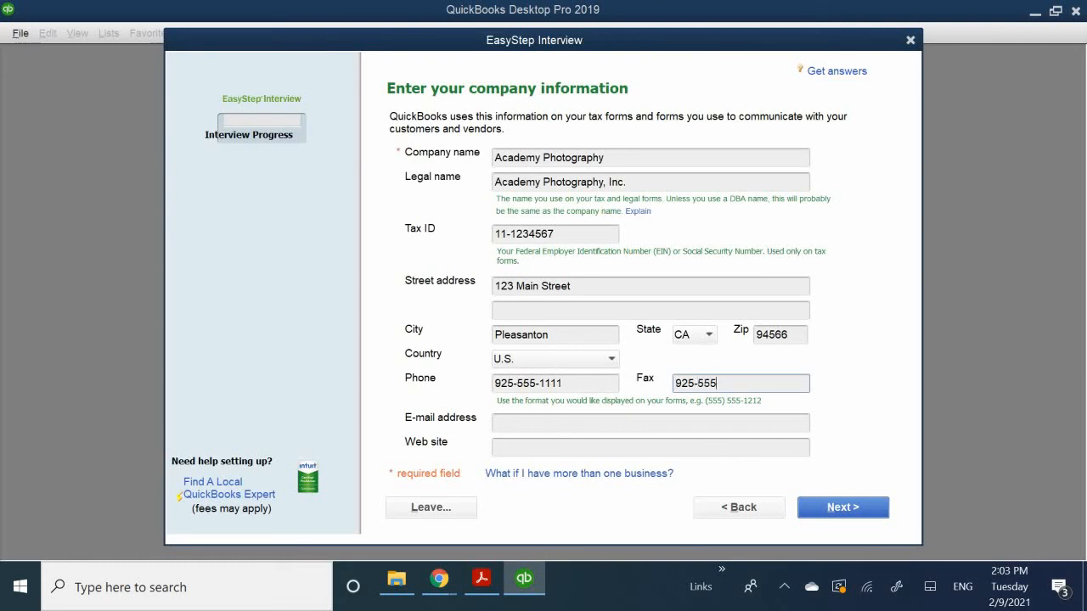
type("-1112")
- Fill in the company's e-mail address below the phone and fax numbers
left_click(524, 425)
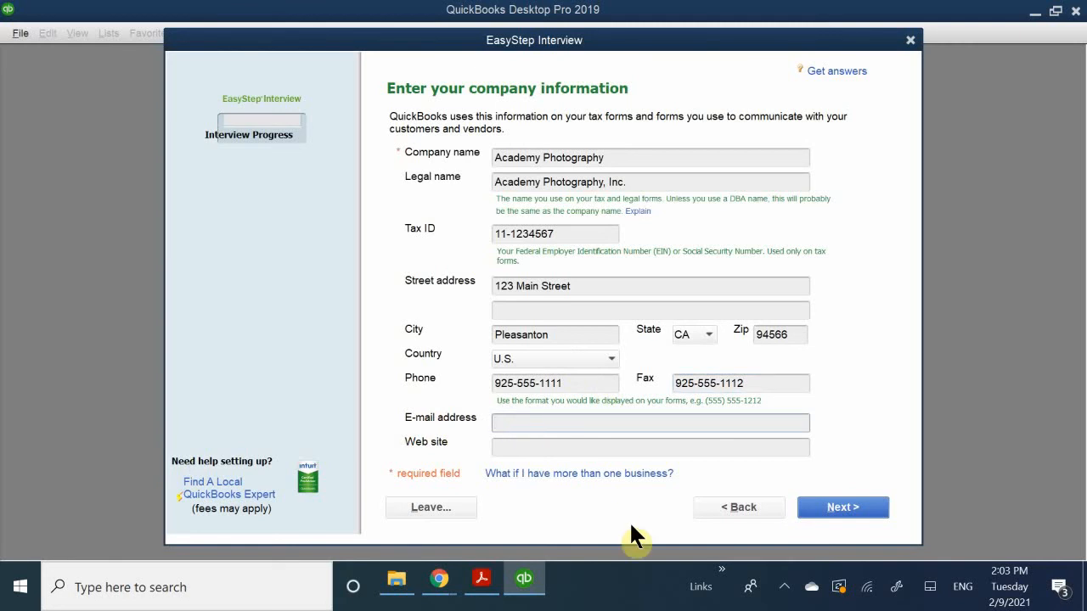
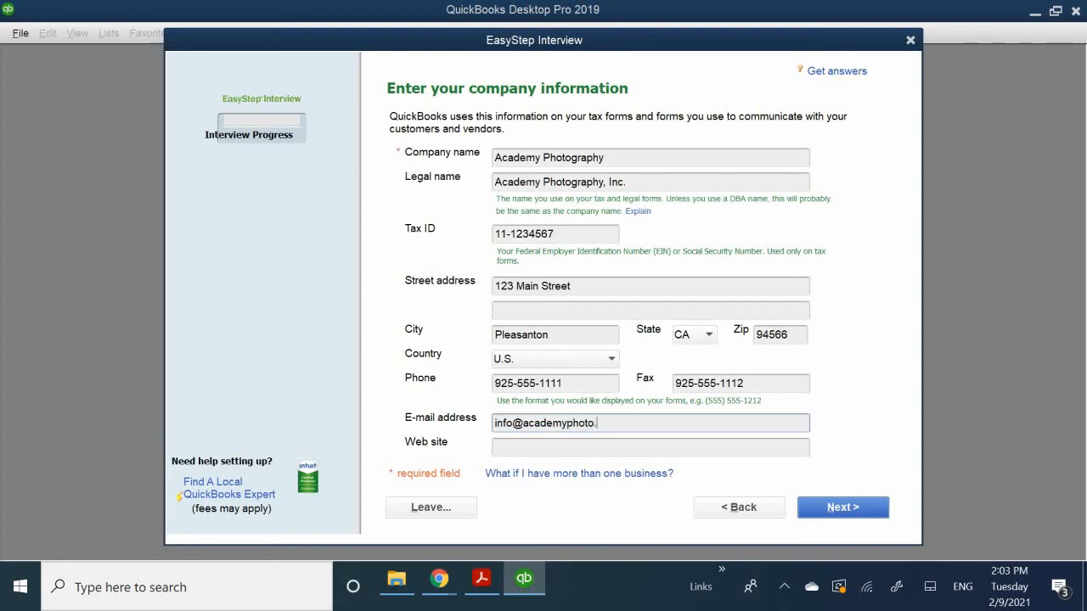
left_click(513, 447)
type("a")
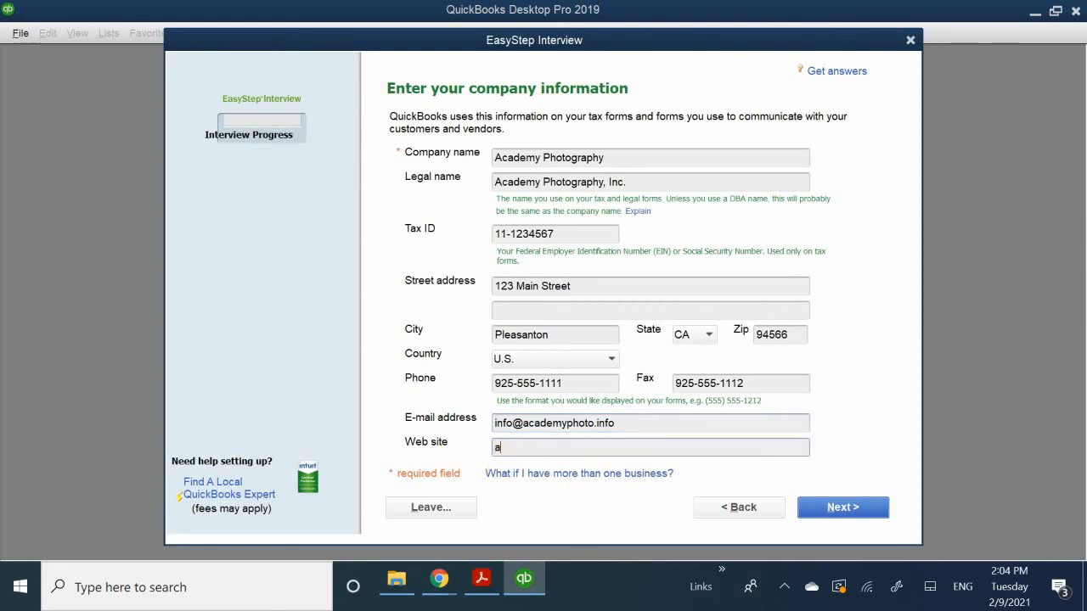
key("BackSpace")
type("www.academyphoti")
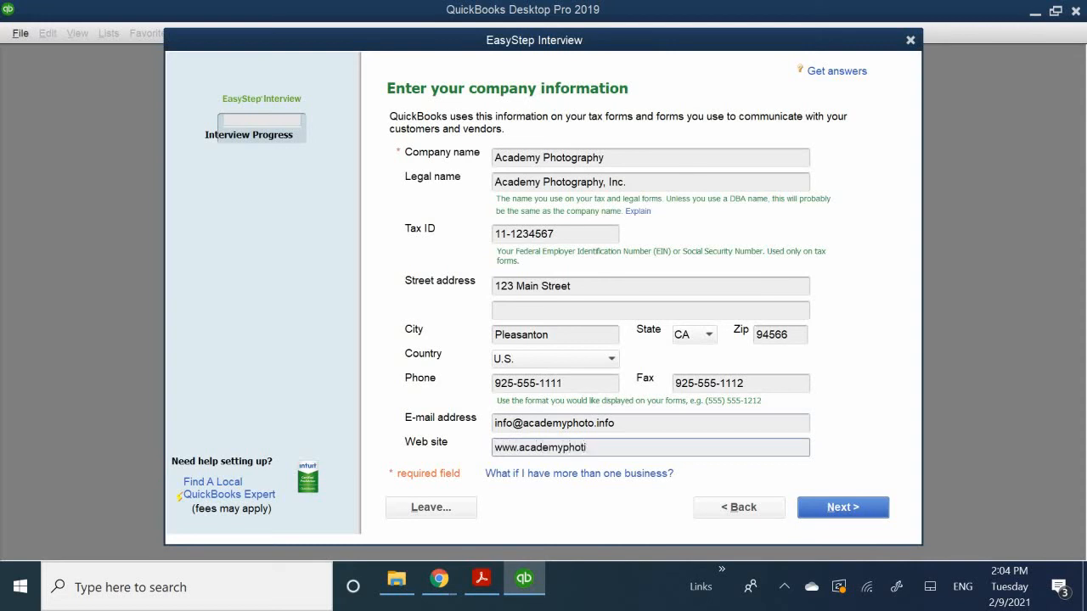
key("BackSpace")
type("o.info")
left_click(850, 515)
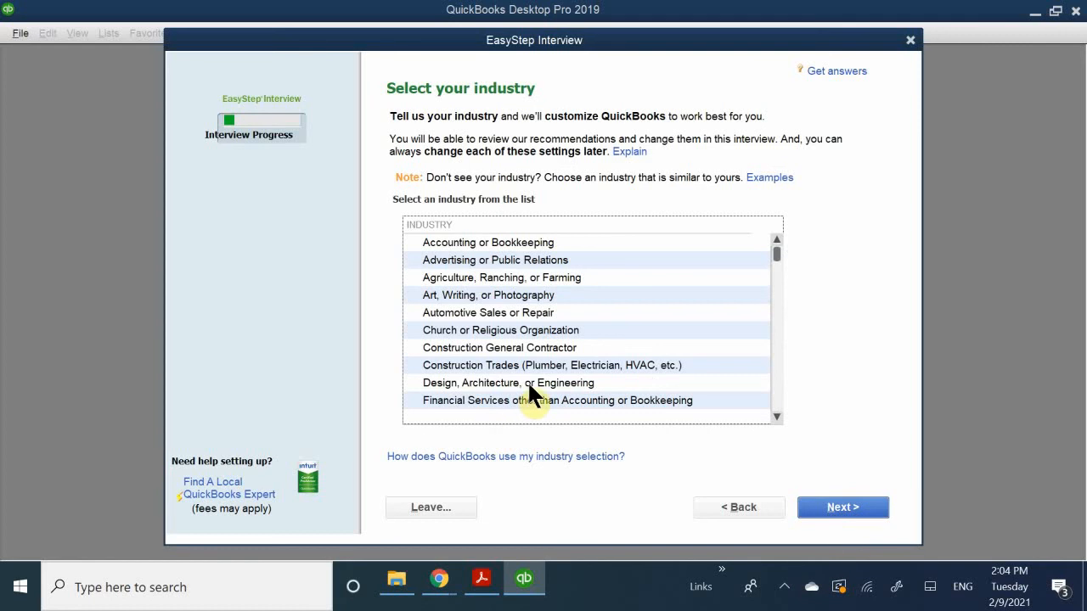
- Look through the industry list, choose "Art, Writing, or Photography" and continue to the company organization page
scroll(589, 297, "down", 7)
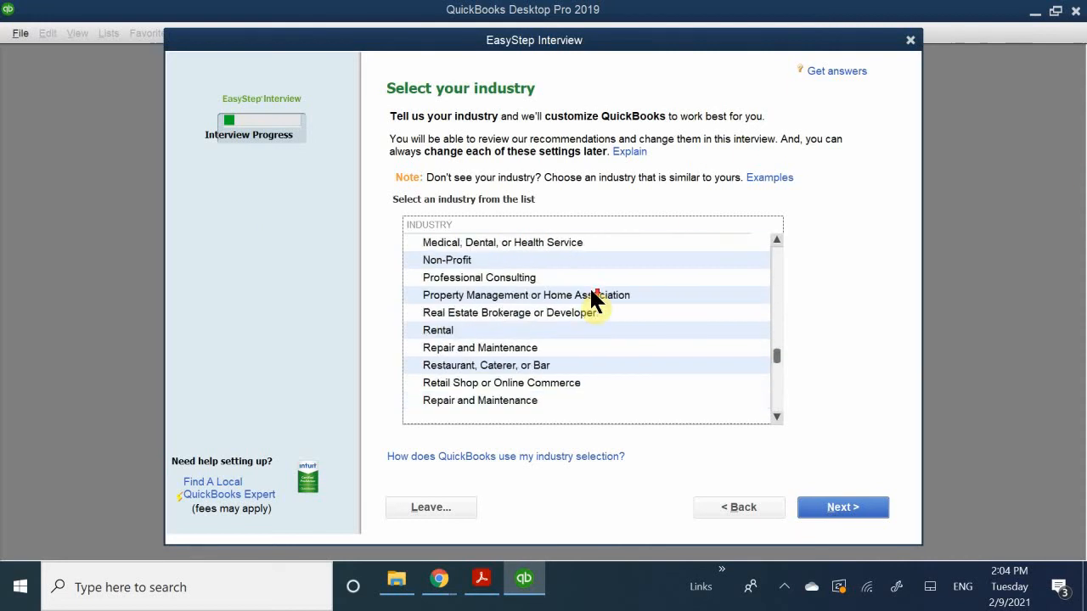
scroll(564, 321, "up", 8)
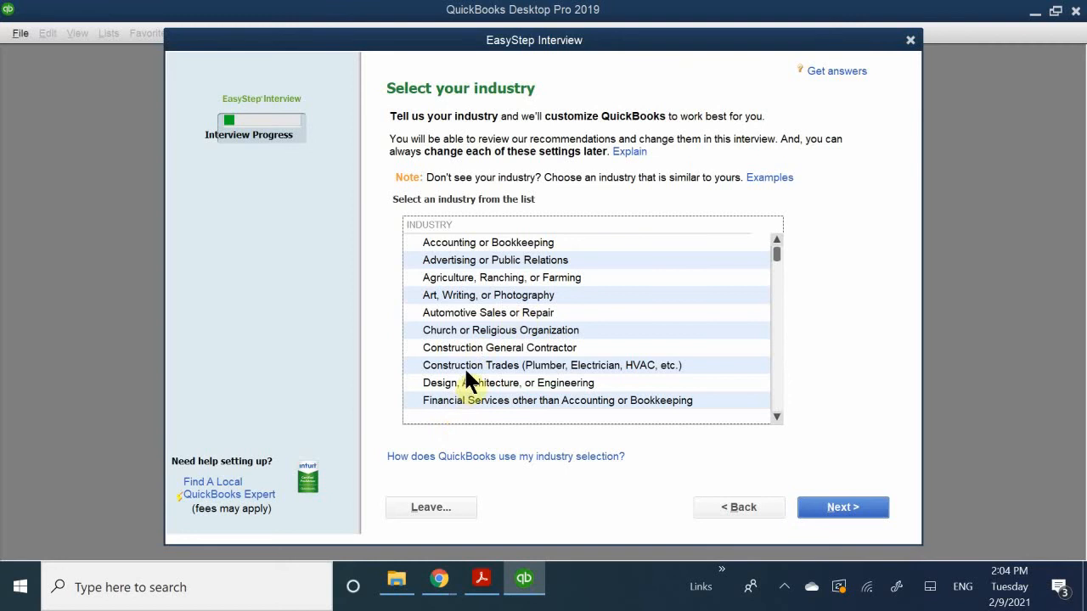
scroll(465, 365, "down", 2)
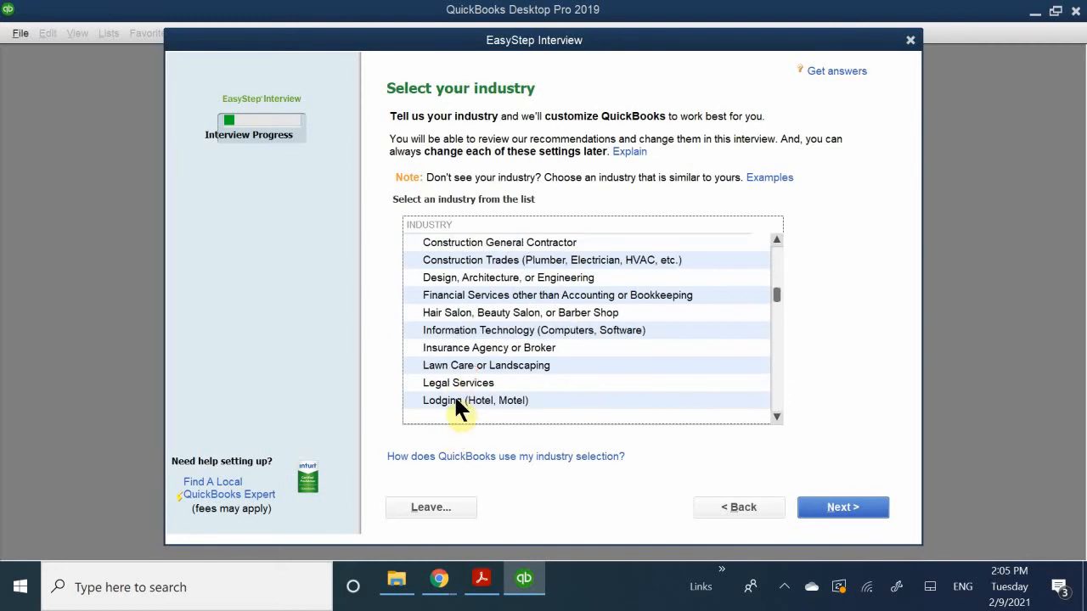
scroll(529, 367, "down", 5)
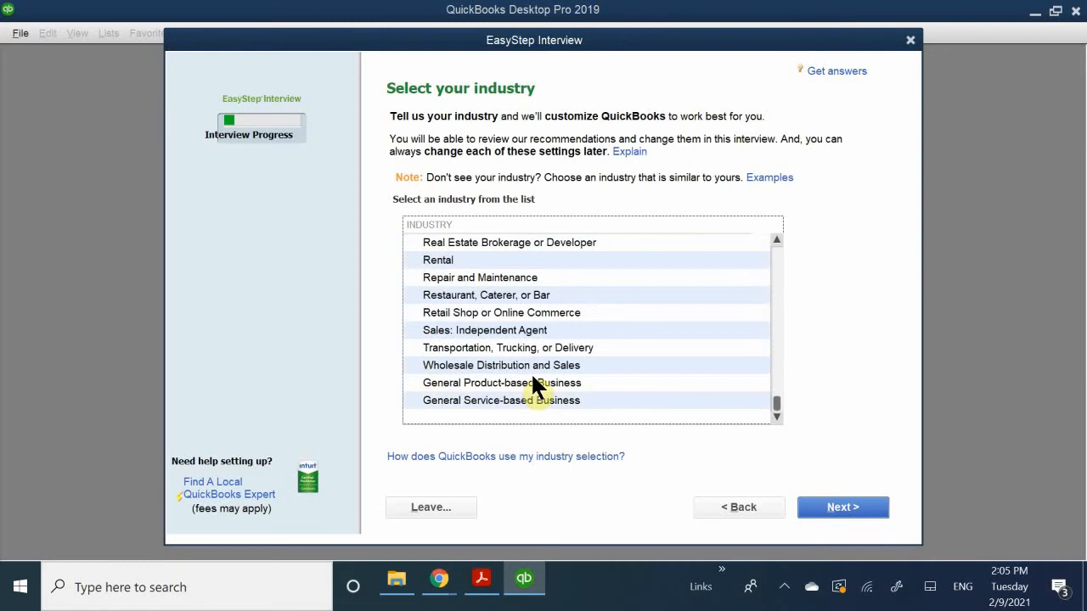
scroll(534, 384, "up", 8)
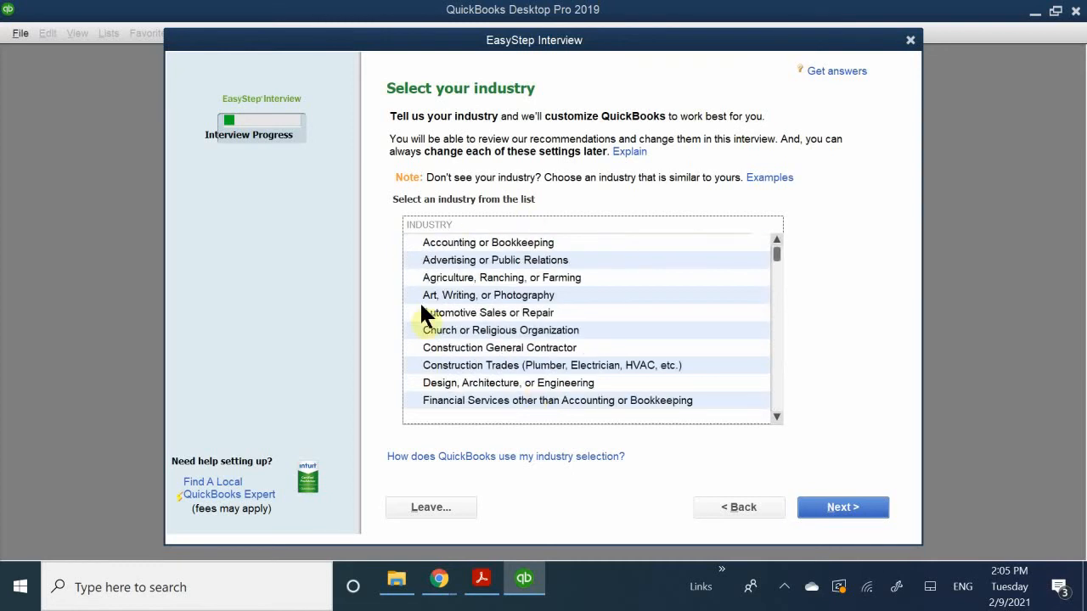
left_click(454, 297)
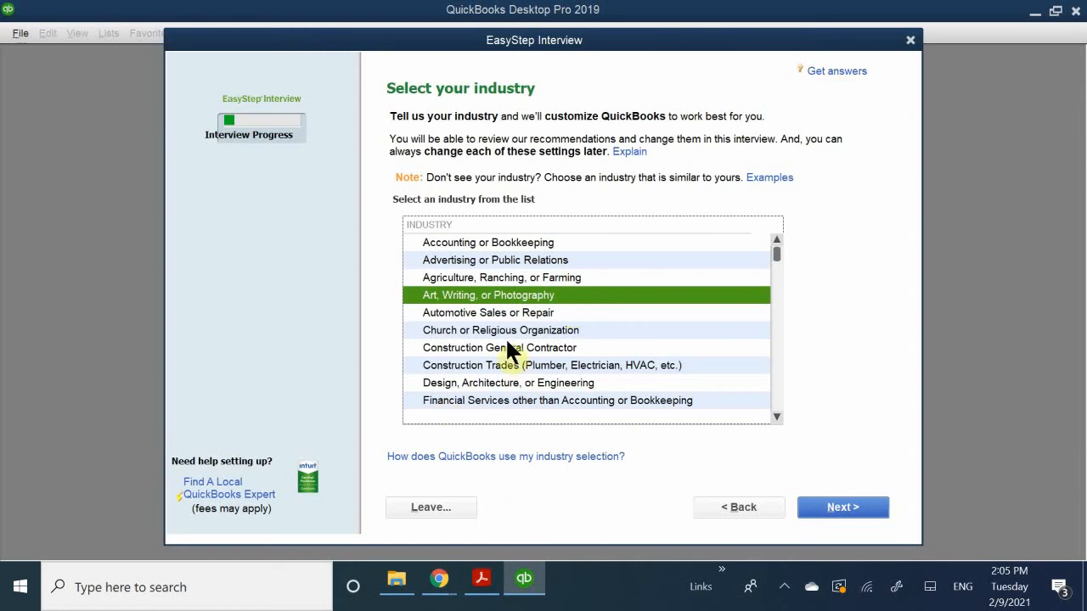
left_click(822, 506)
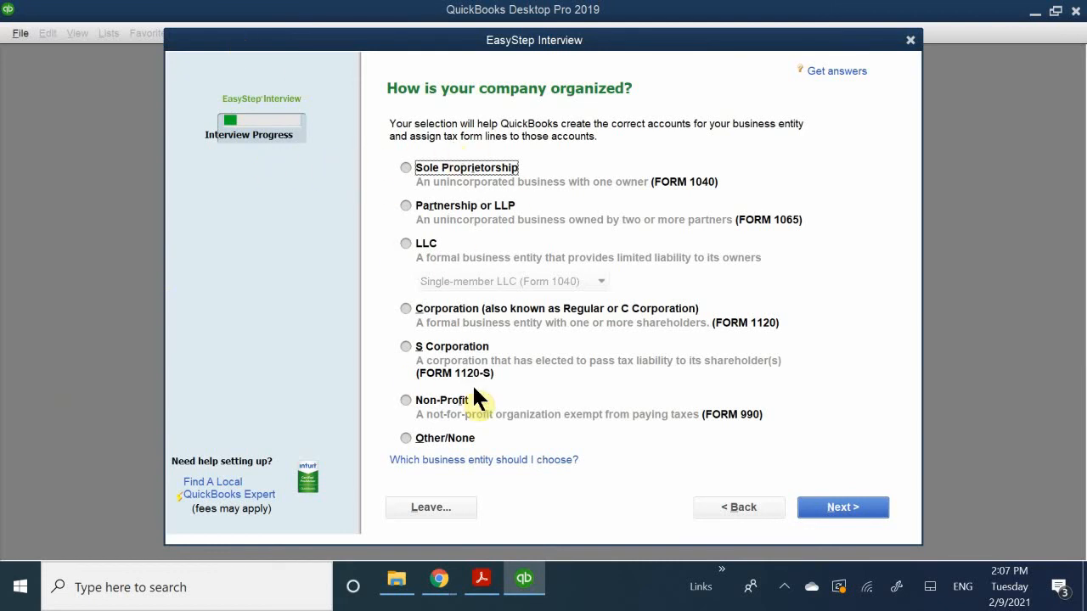
- Set the company organization to S Corporation and the fiscal year's first month to January, continuing to the administrator password page
left_click(438, 350)
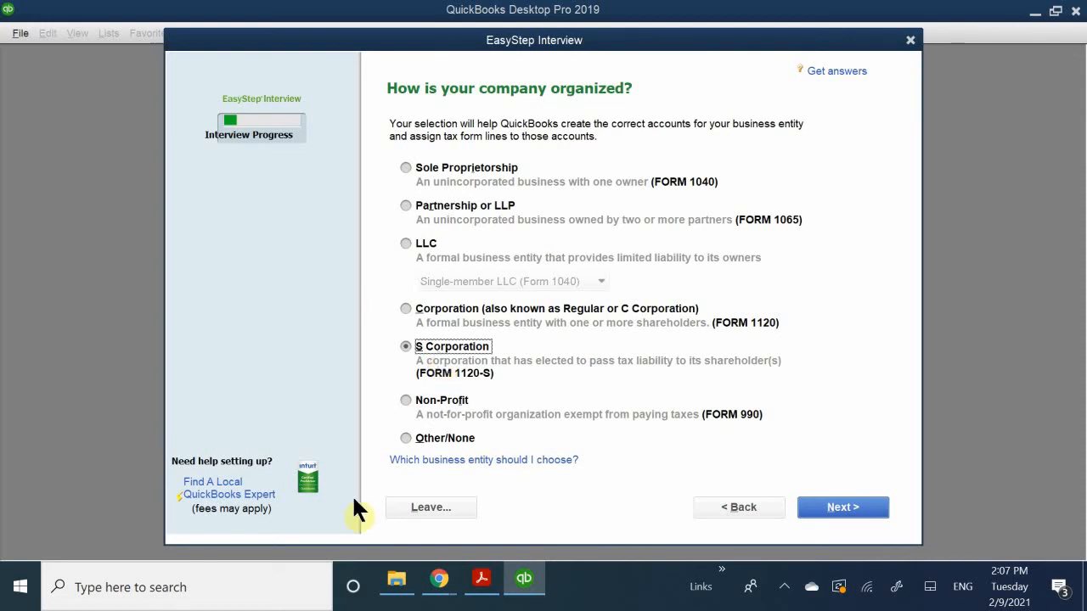
left_click(836, 514)
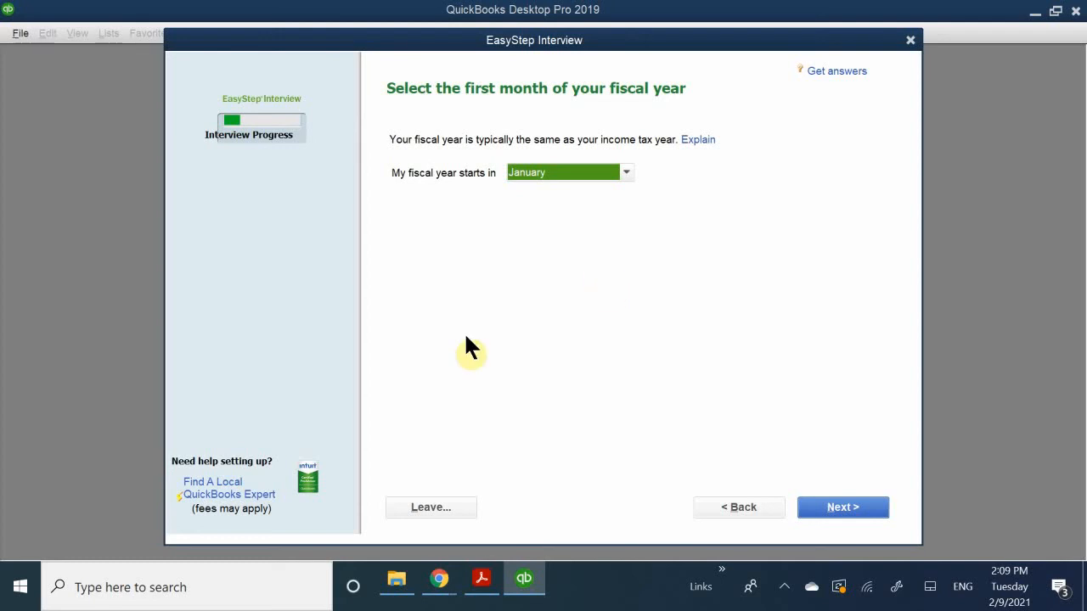
left_click(556, 170)
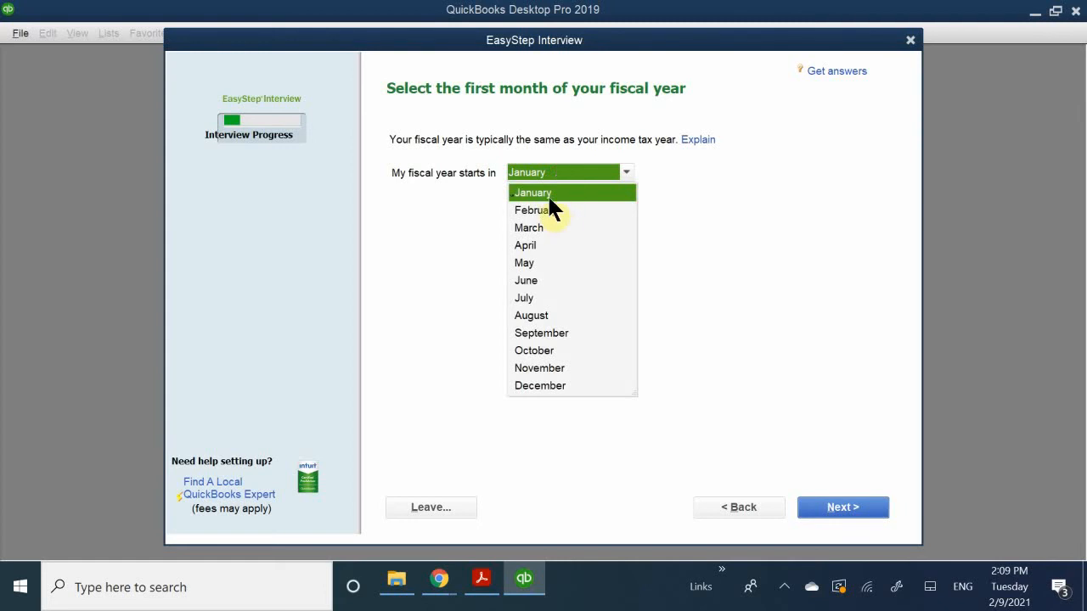
left_click(528, 194)
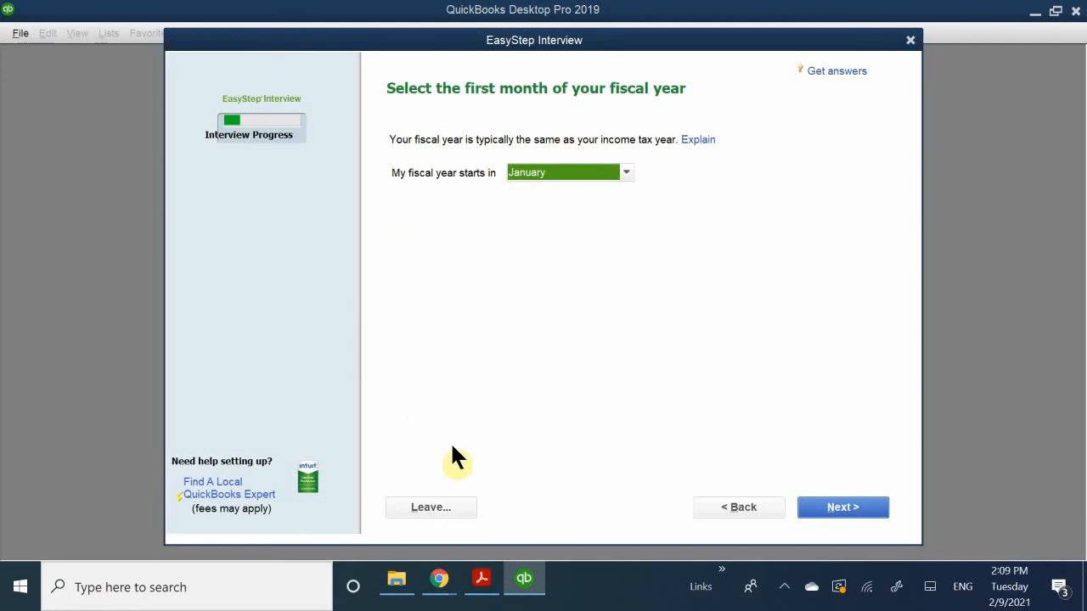
left_click(837, 510)
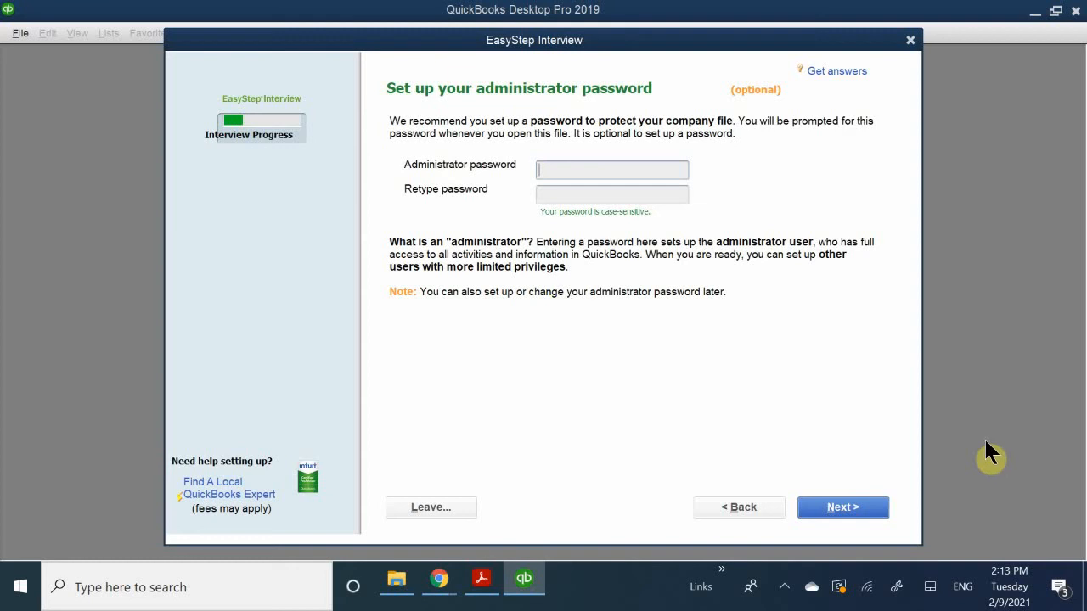
- Skip the optional administrator password and proceed to choosing the company file's name and location
left_click(849, 510)
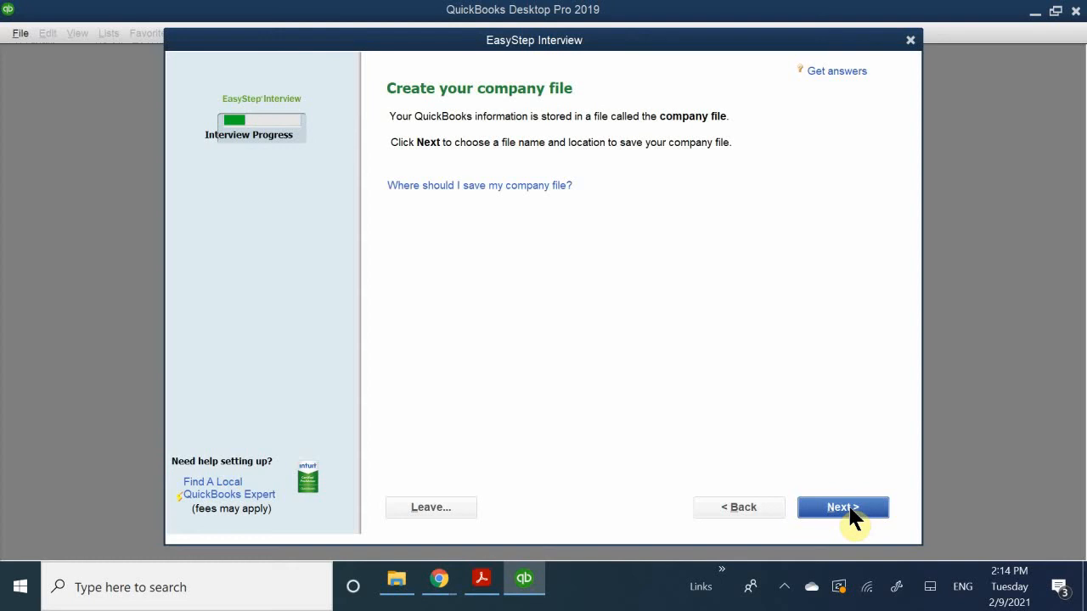
left_click(840, 507)
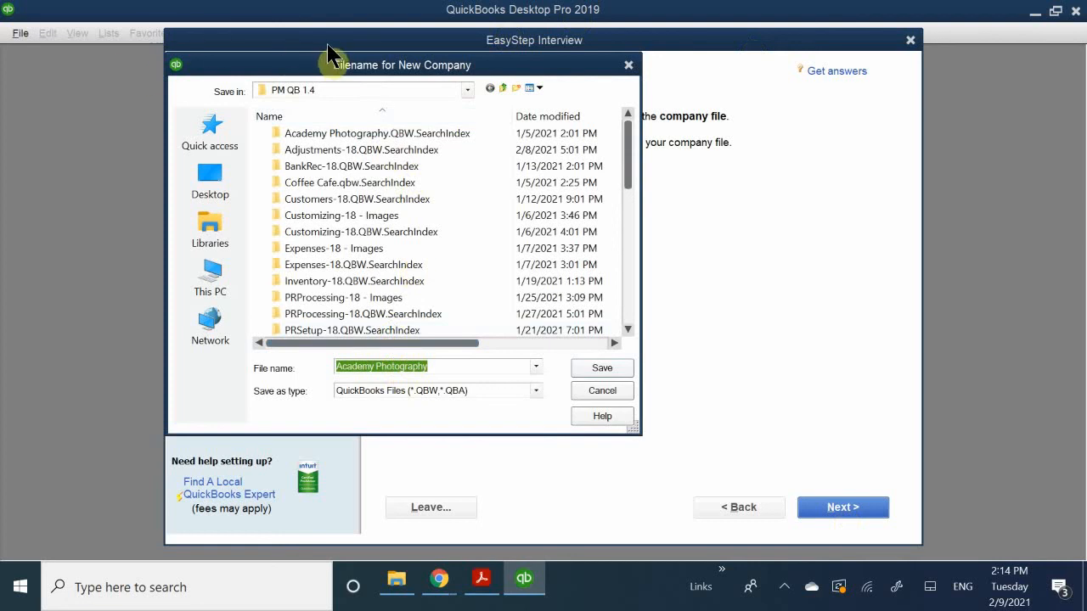
- Set the save location to the Quickbooks Portable Files folder under Documents > LV PITA > Accounting > Quickbooks Class
left_click_drag(319, 66, 521, 134)
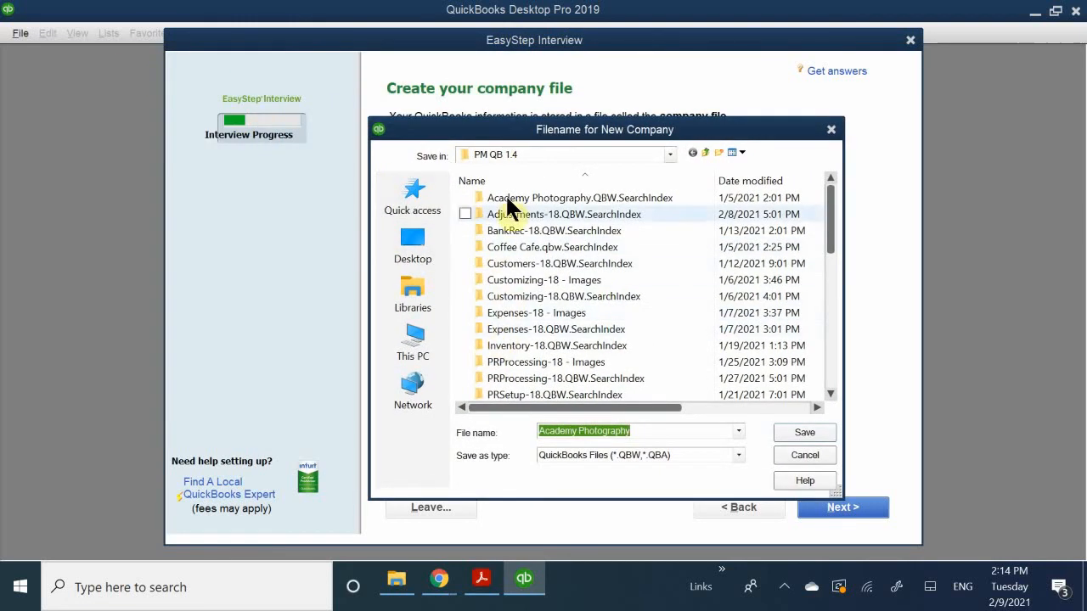
left_click(530, 148)
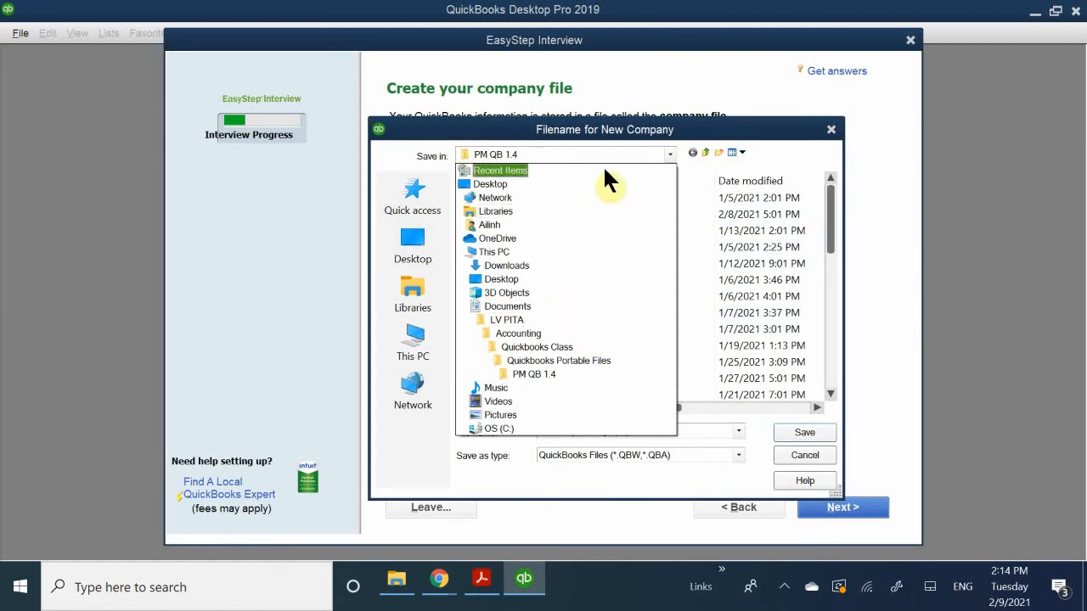
left_click(603, 307)
scroll(599, 272, "down", 5)
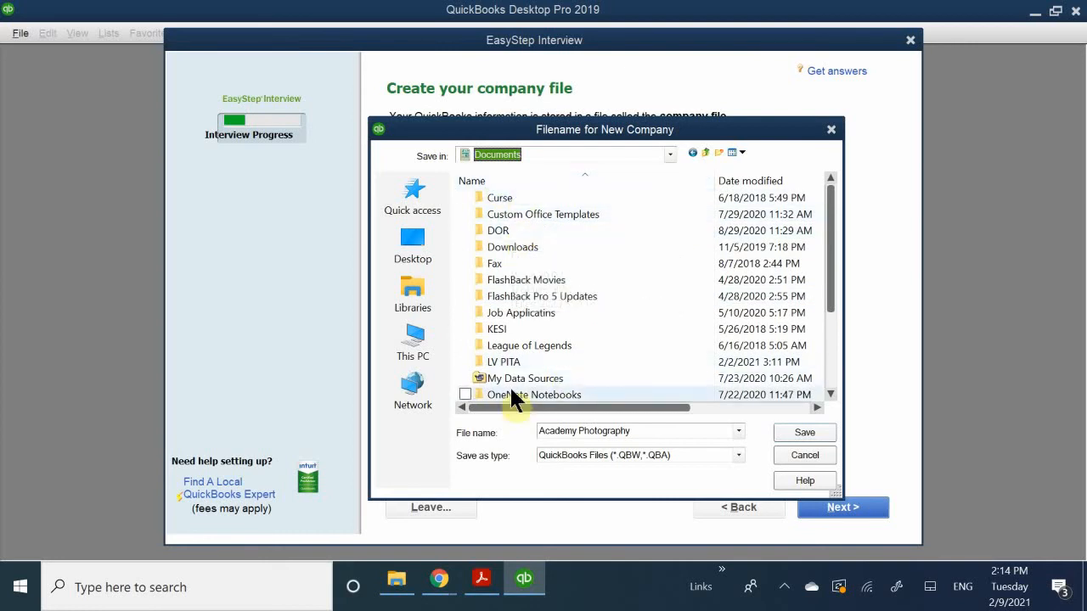
double_click(509, 364)
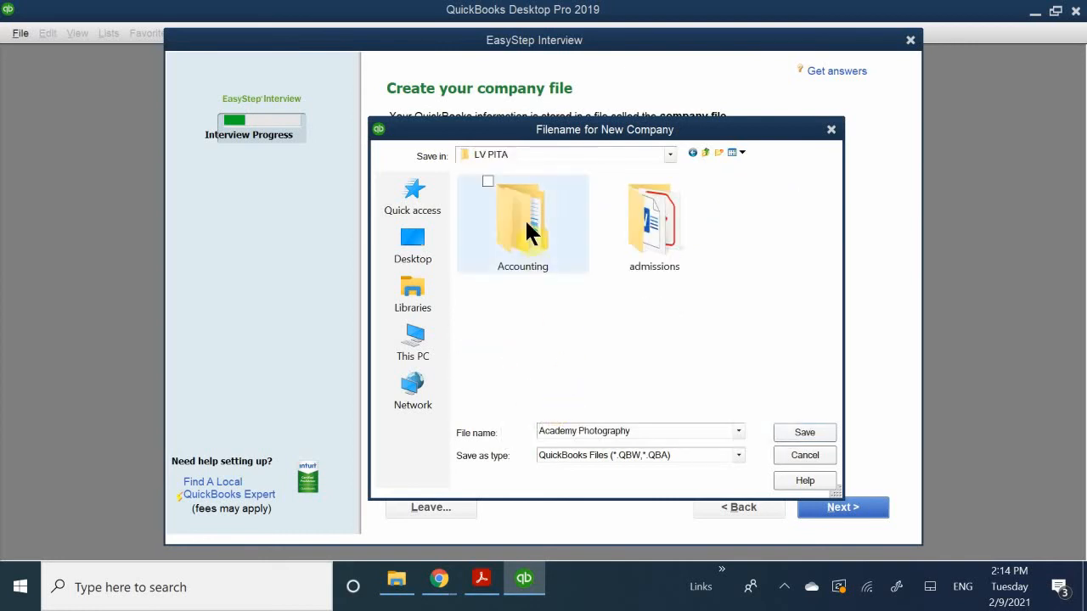
double_click(526, 221)
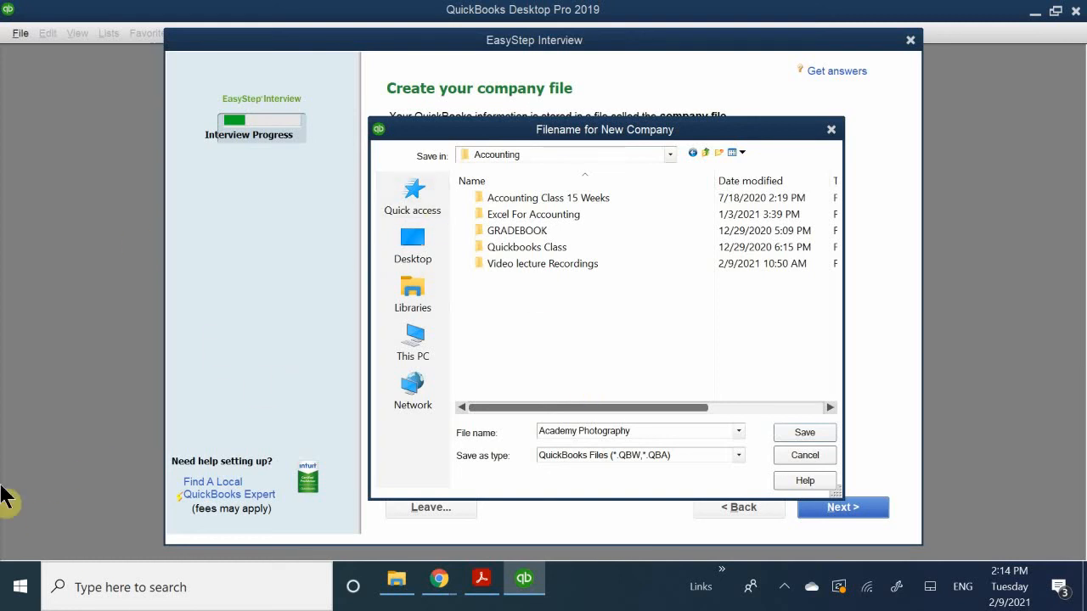
left_click(523, 251)
double_click(537, 251)
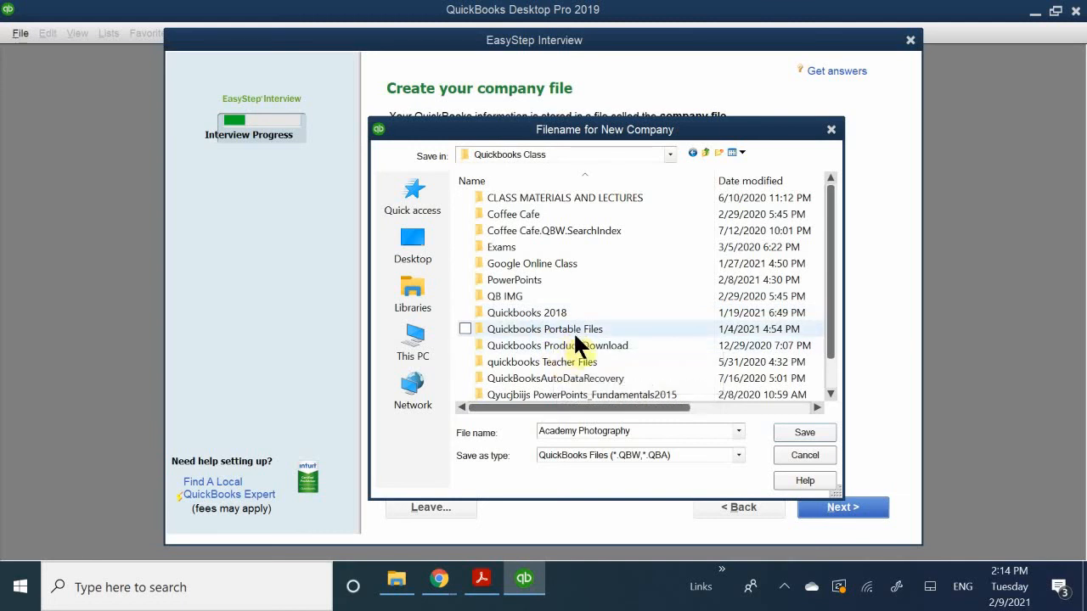
double_click(579, 330)
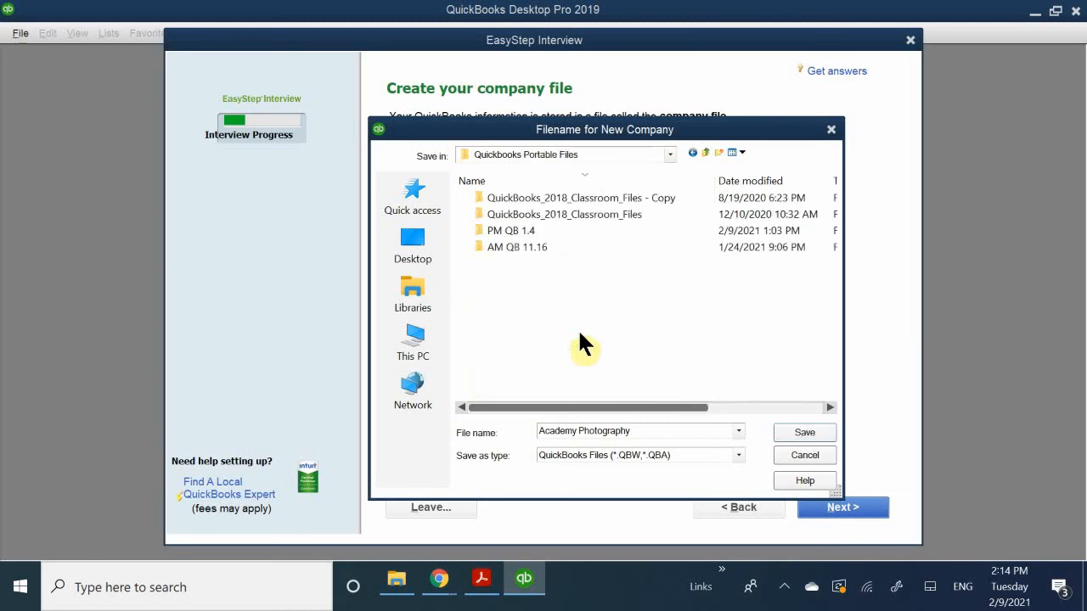
- Create a new folder named "PM QB 2.8" inside Quickbooks Portable Files
right_click(510, 274)
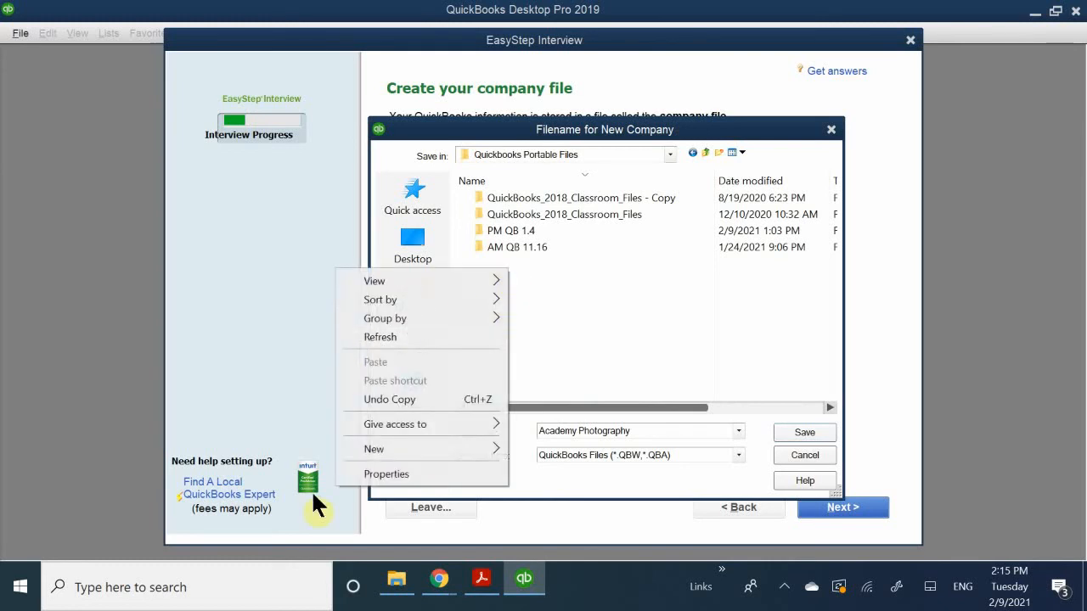
mouse_move(388, 445)
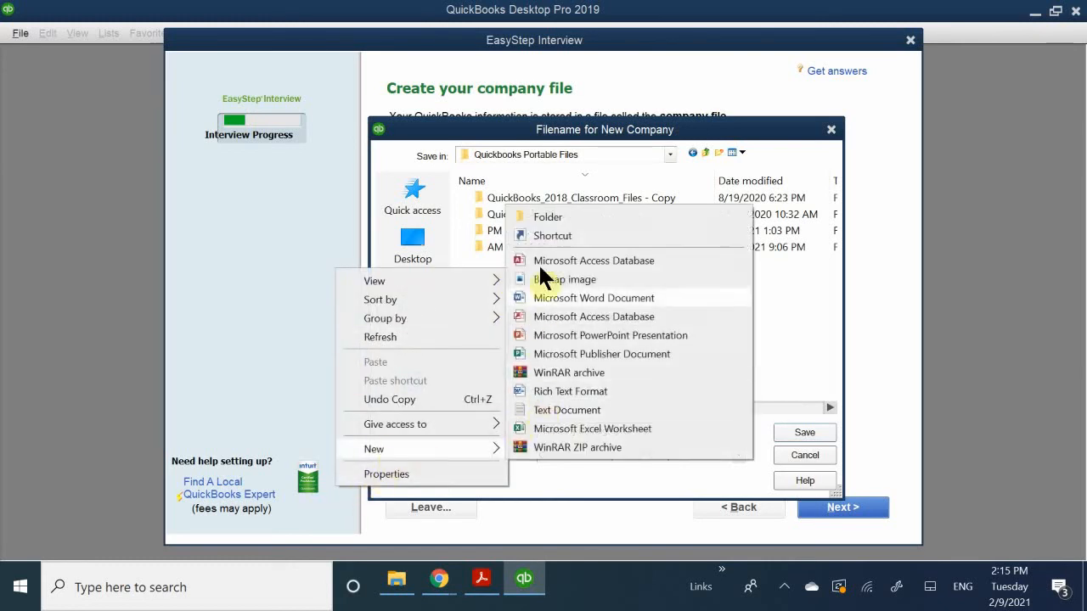
left_click(562, 217)
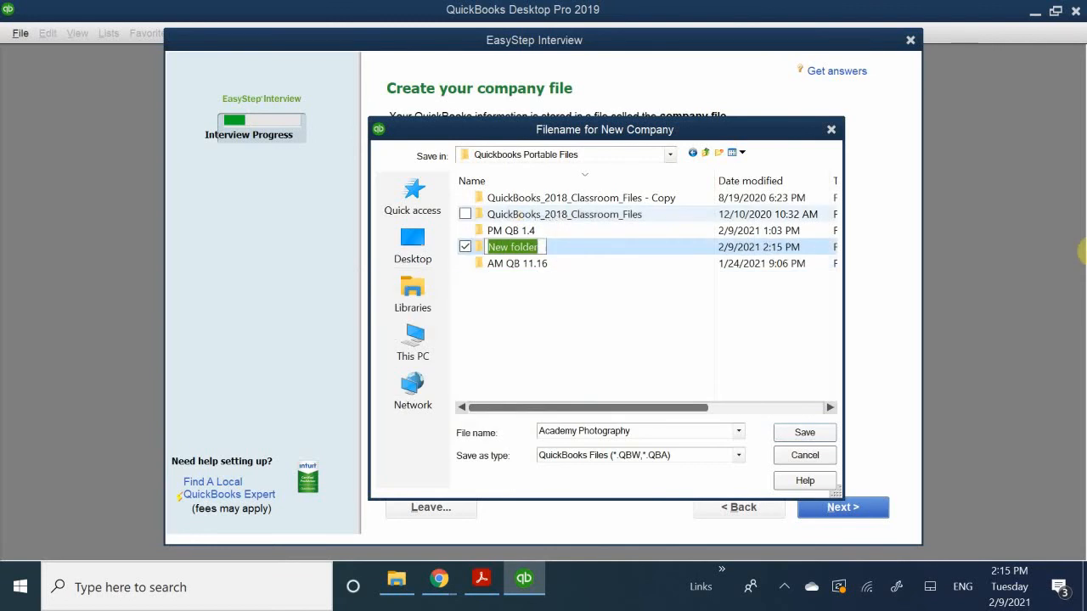
key("BackSpace")
type("pm")
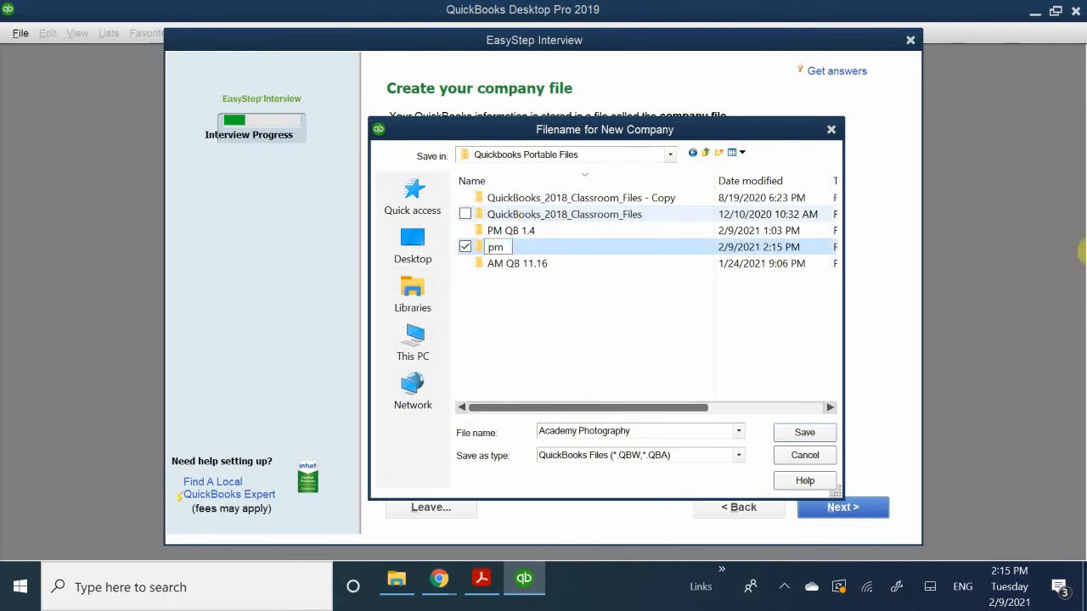
key("BackSpace")
key("BackSpace")
type("PM E")
key("BackSpace")
type("QB 2.8")
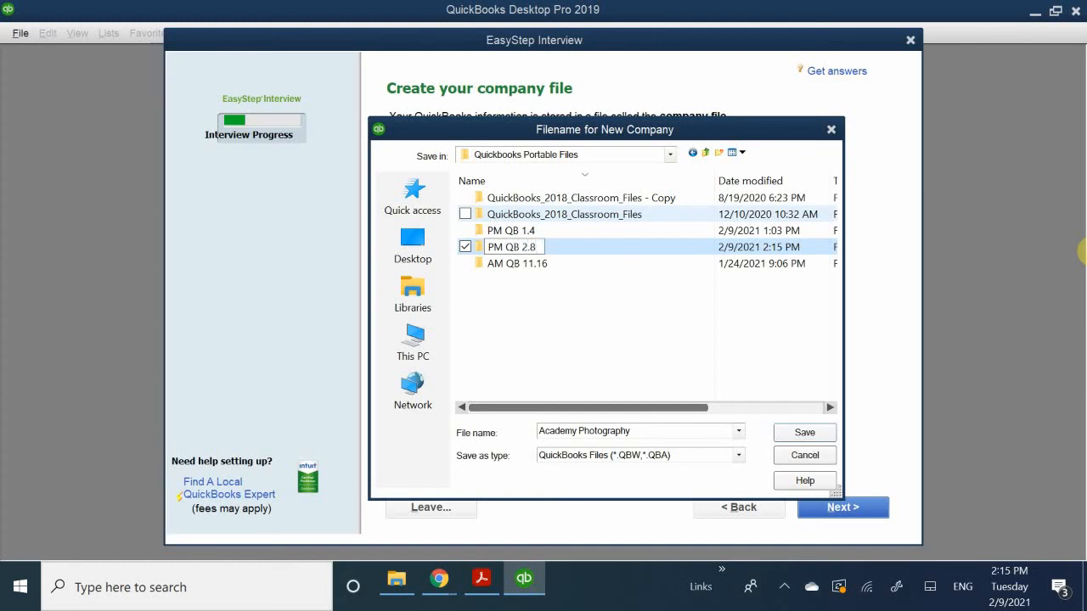
key("Return")
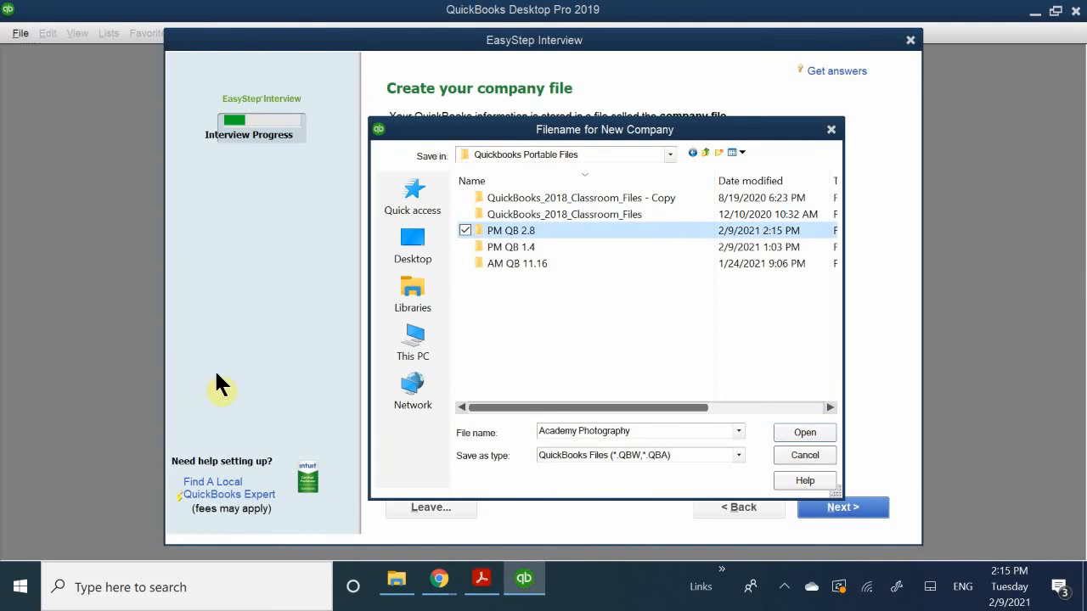
- Save the company file as "Academy Photography" in the PM QB 2.8 folder
double_click(513, 230)
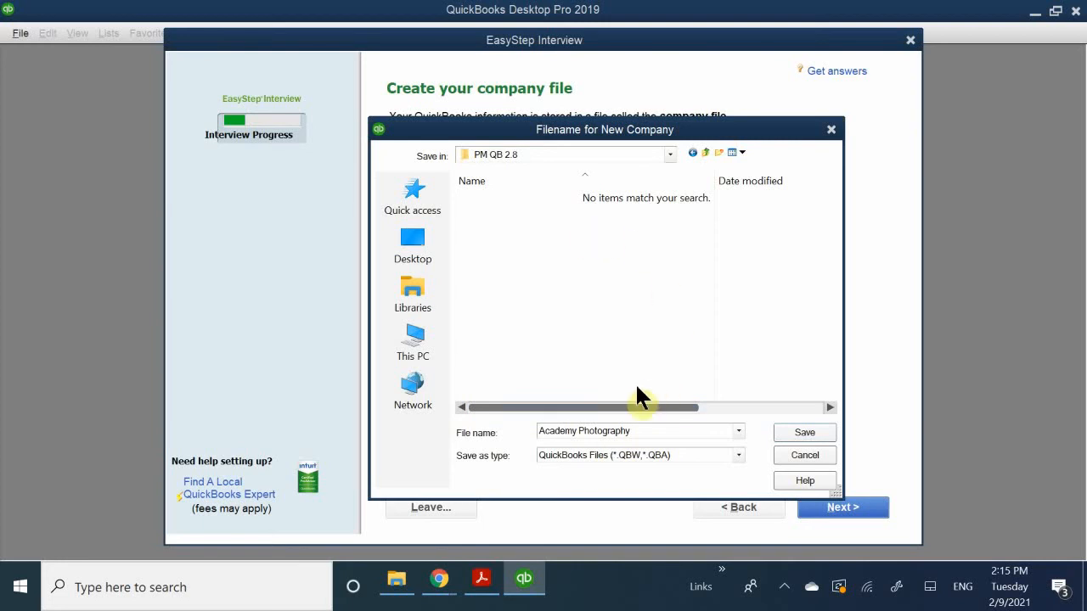
triple_click(636, 431)
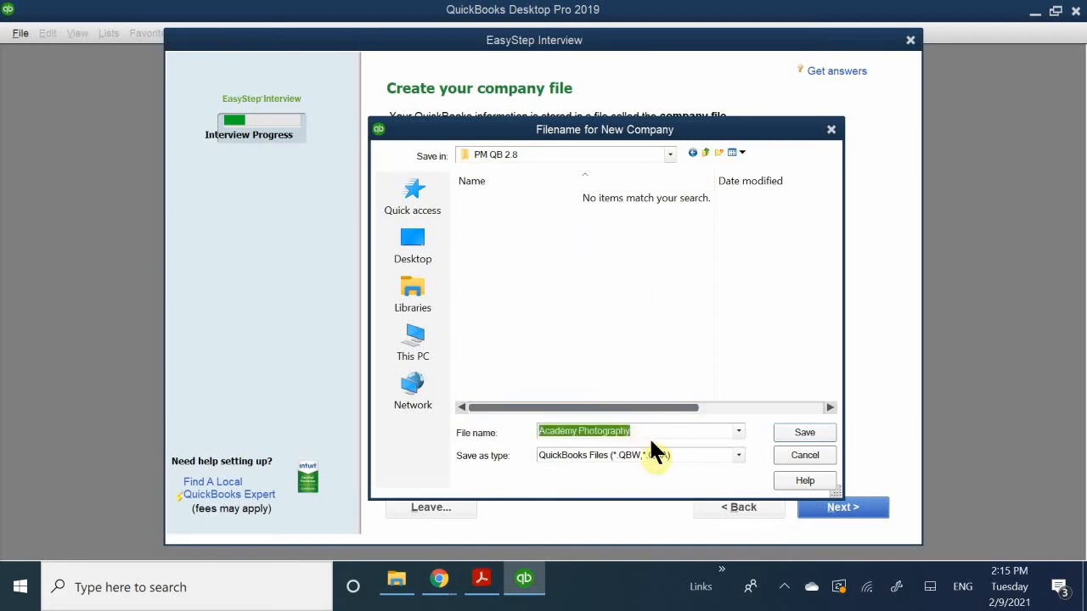
left_click(642, 431)
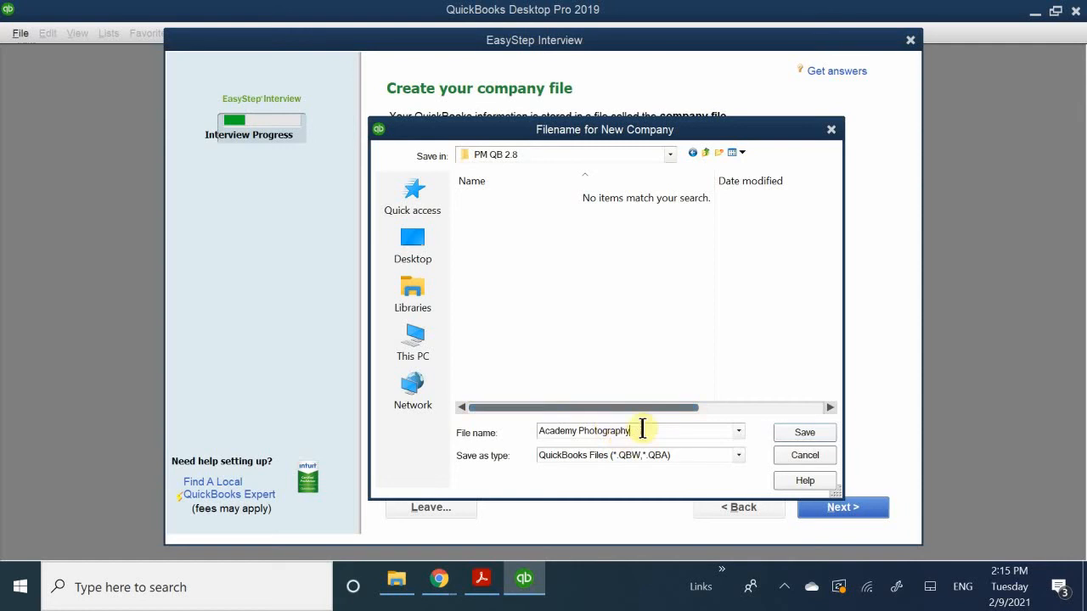
left_click_drag(643, 430, 505, 431)
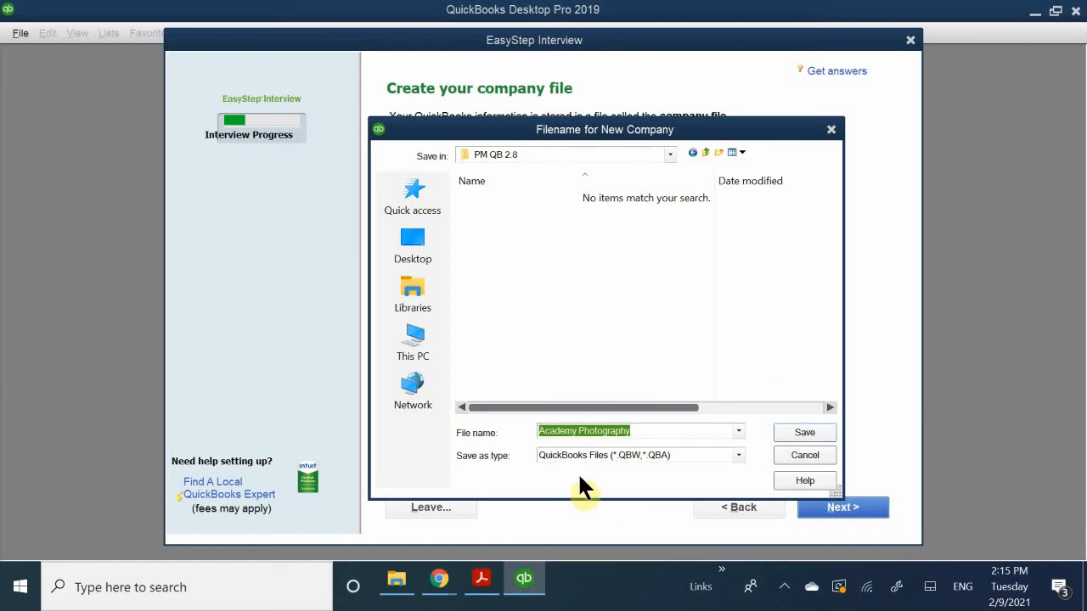
left_click(807, 434)
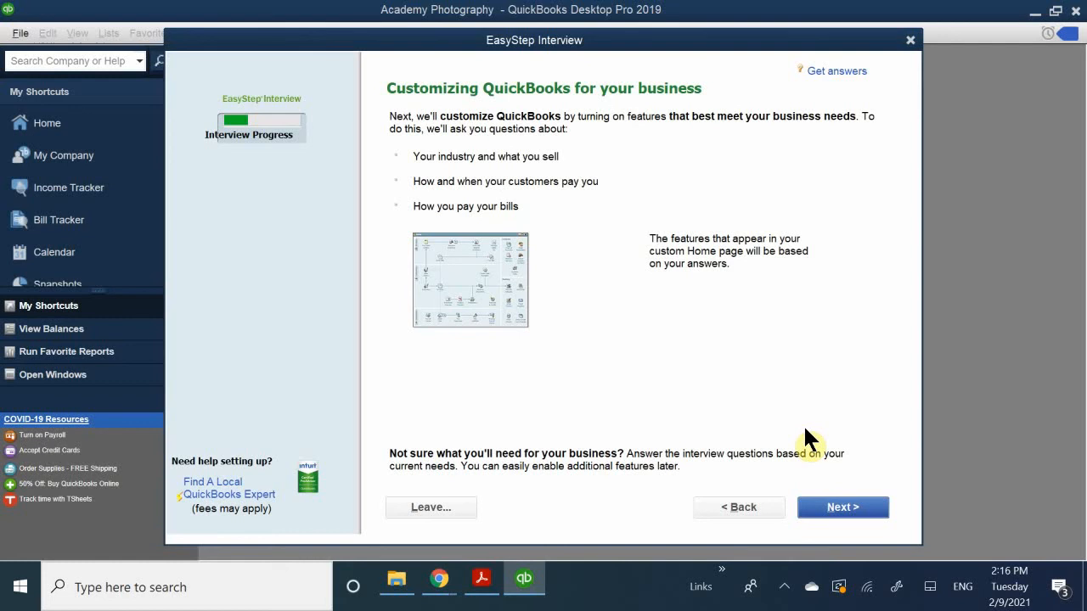
- Switch to File Explorer, examine the company files saved in Quickbooks Portable Files > PM QB 2.8, and return to QuickBooks
left_click(397, 586)
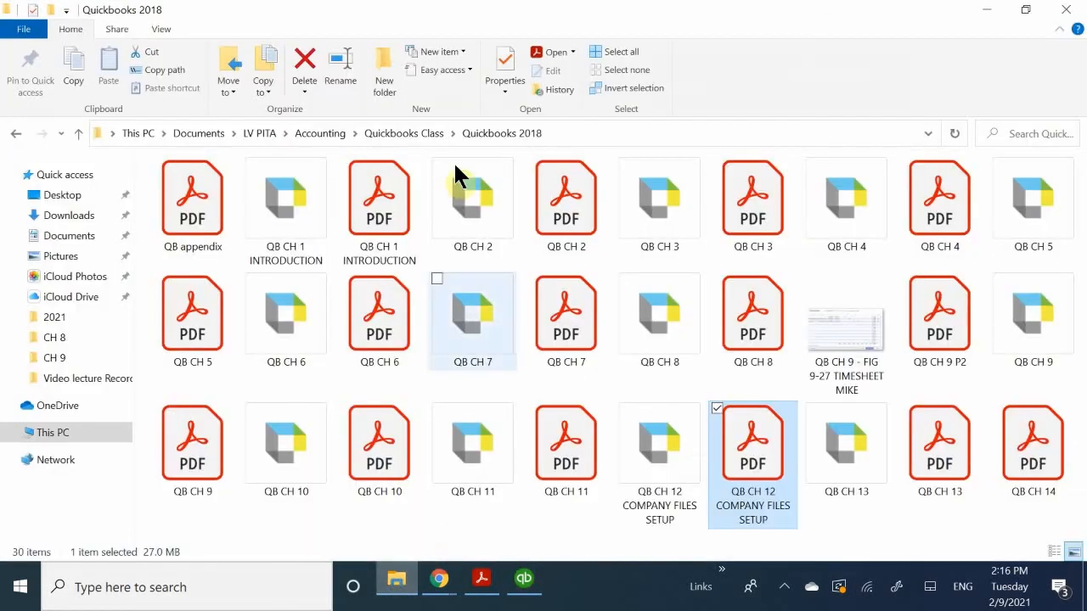
left_click(12, 134)
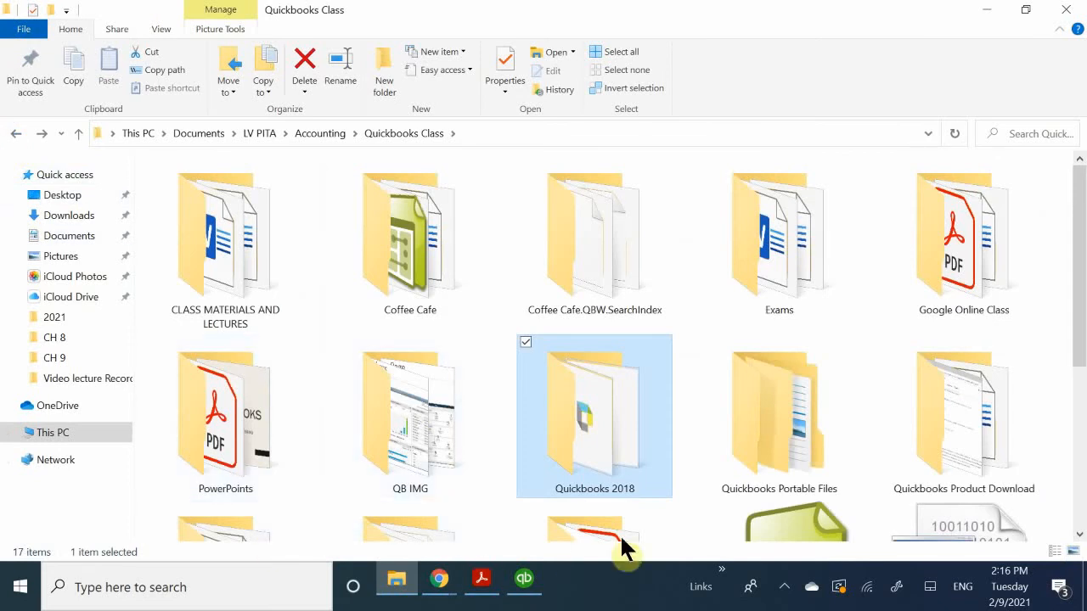
double_click(805, 437)
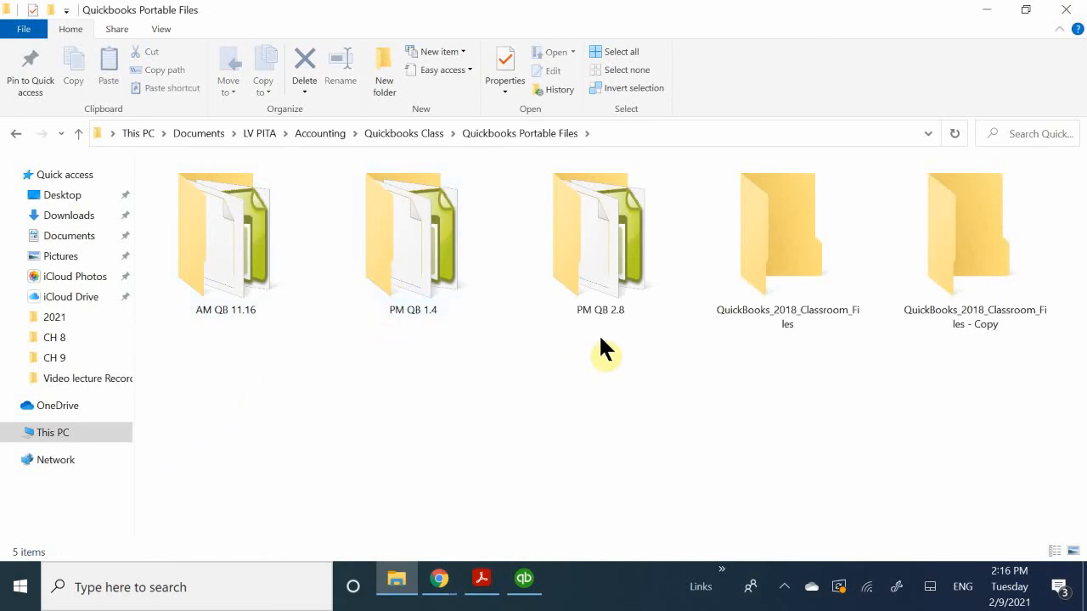
double_click(598, 278)
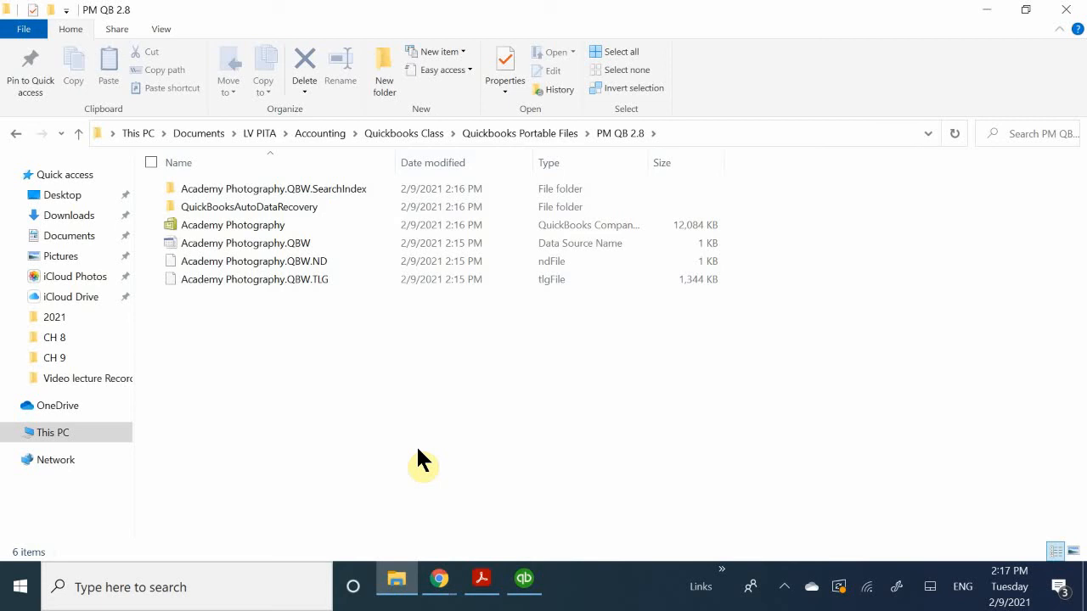
left_click(524, 578)
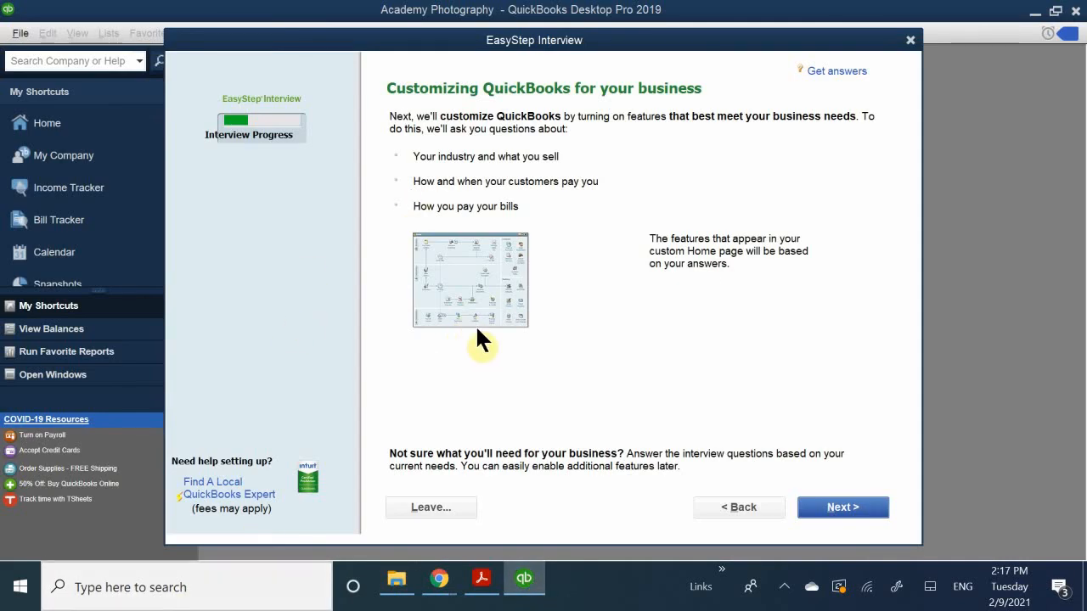
left_click(397, 585)
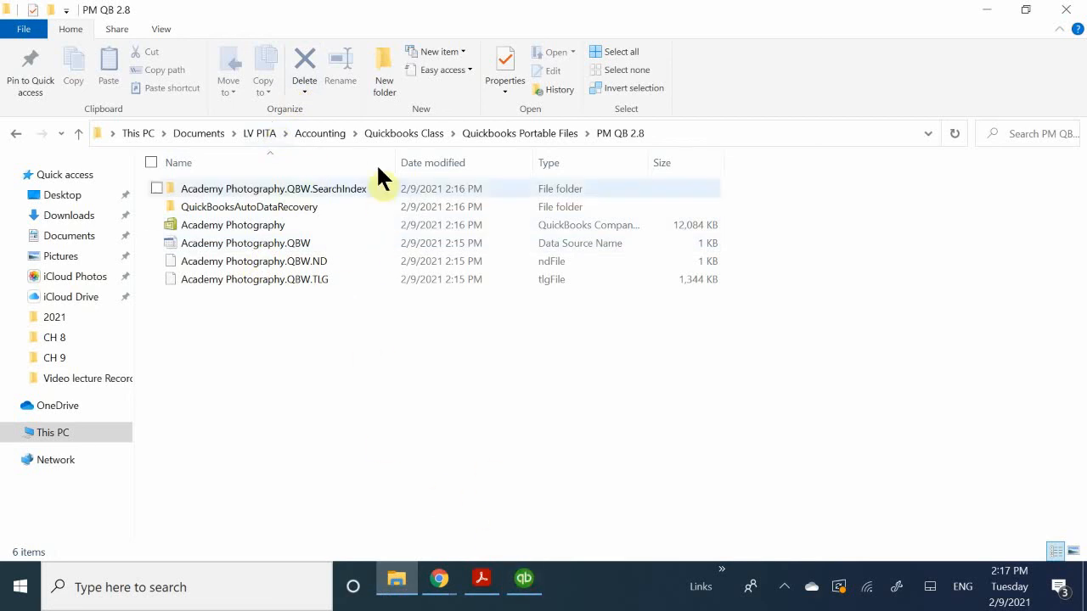
left_click(527, 582)
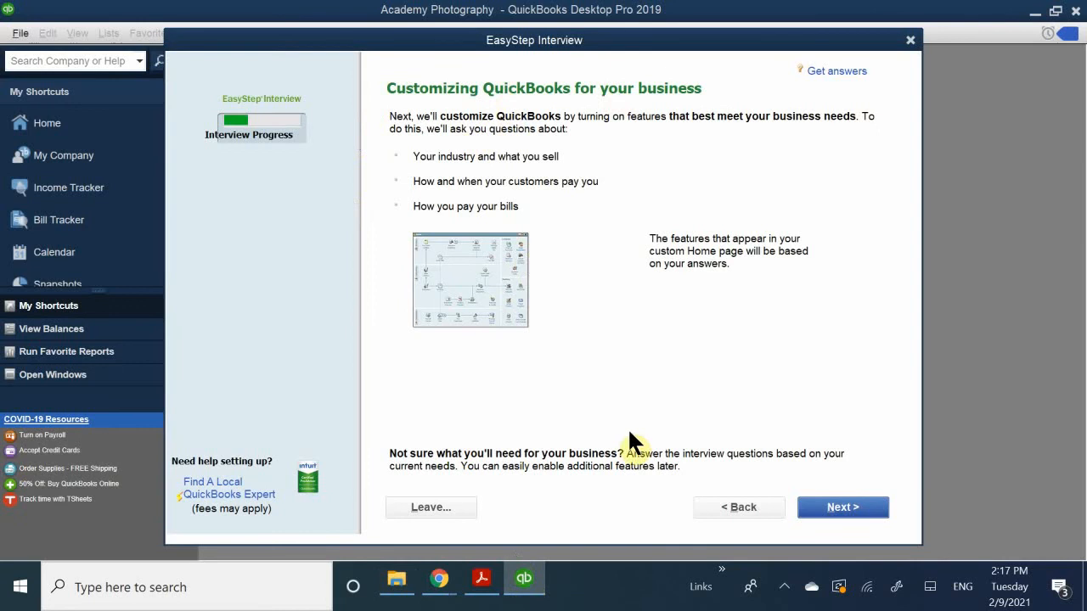
- Start the business customization questions, choose "Both services and products" as what is sold, and accept Yes for charging sales tax
left_click(820, 509)
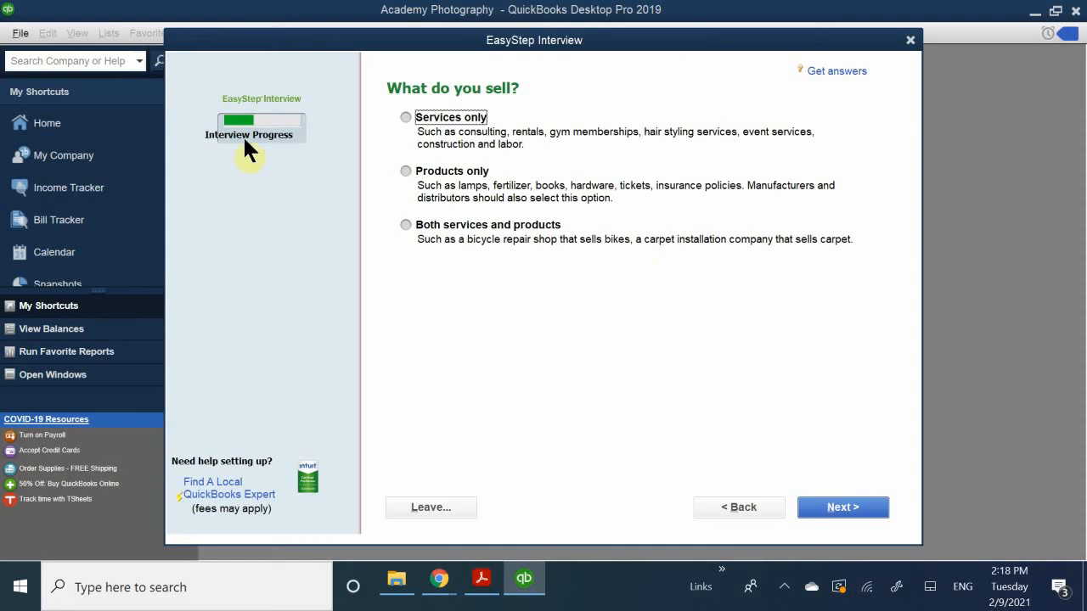
left_click(444, 226)
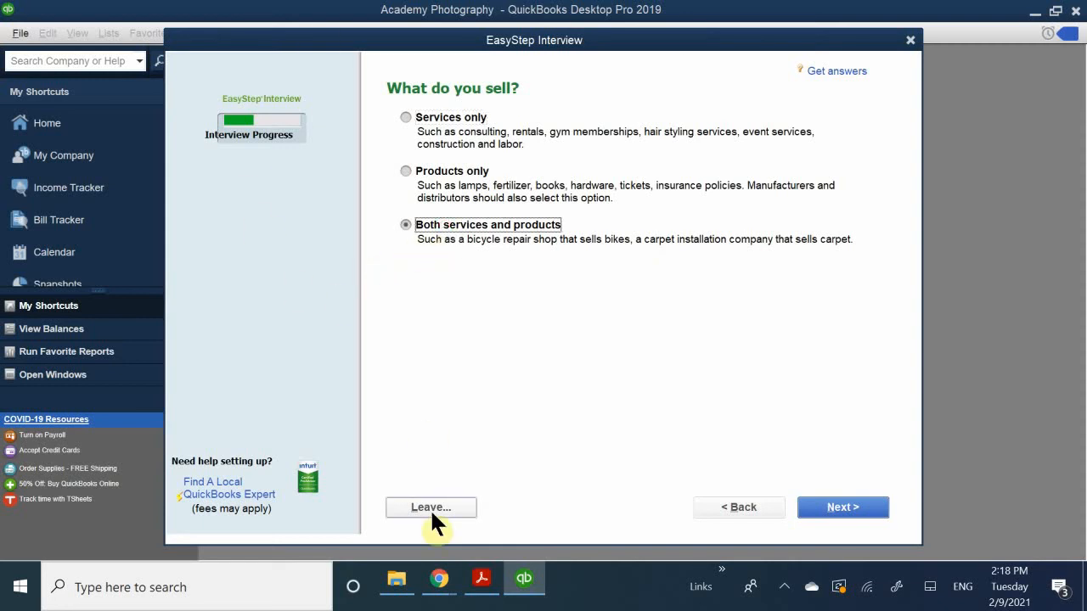
left_click(838, 510)
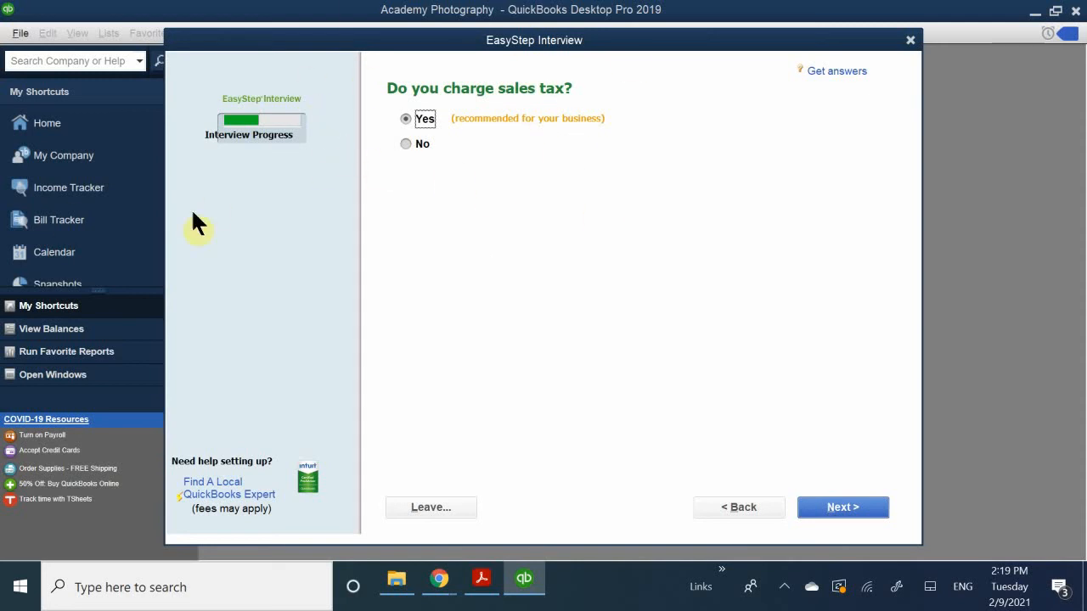
left_click(832, 507)
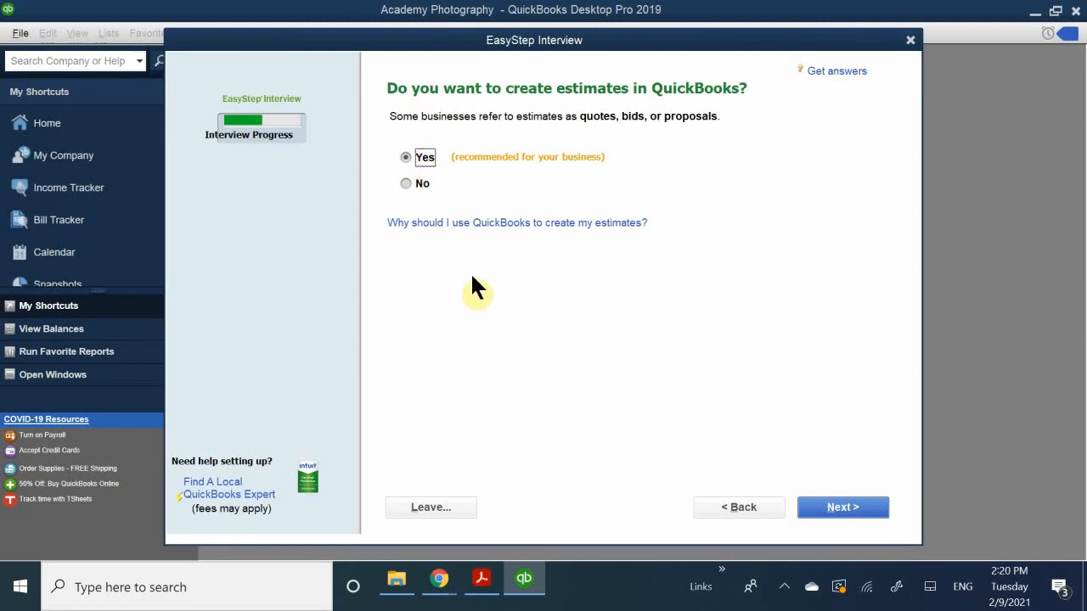
- Accept Yes for creating estimates and using billing statements, and change the progress invoicing answer to Yes
left_click(832, 506)
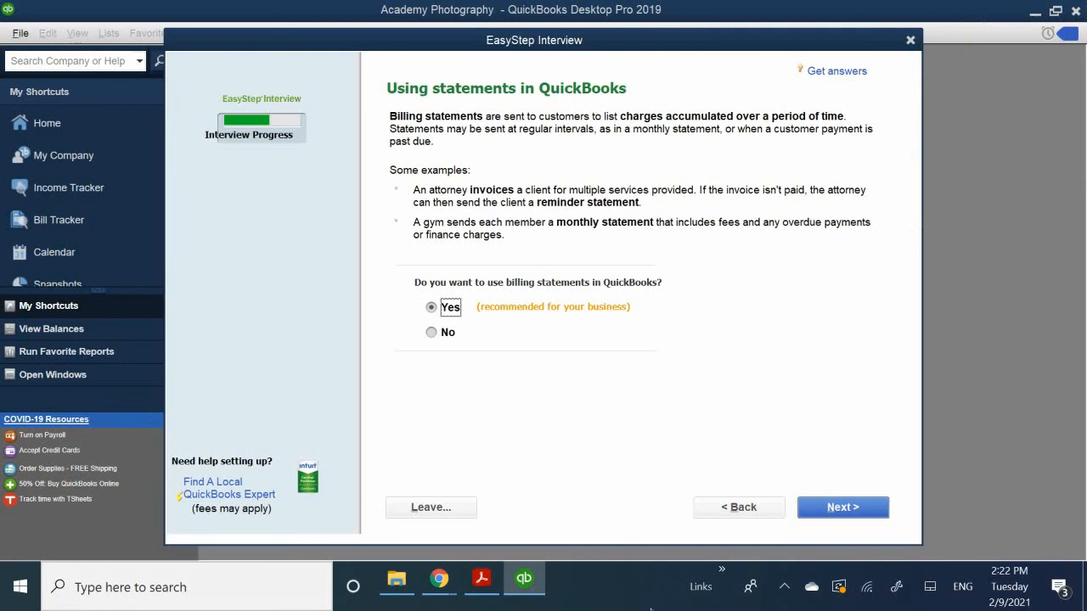
left_click(814, 511)
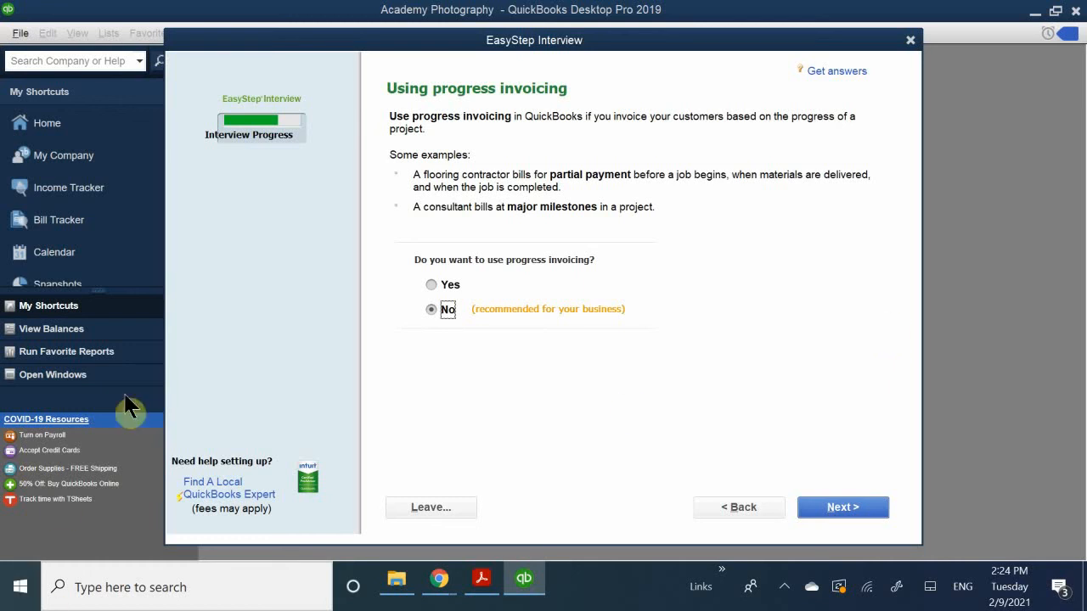
left_click(432, 285)
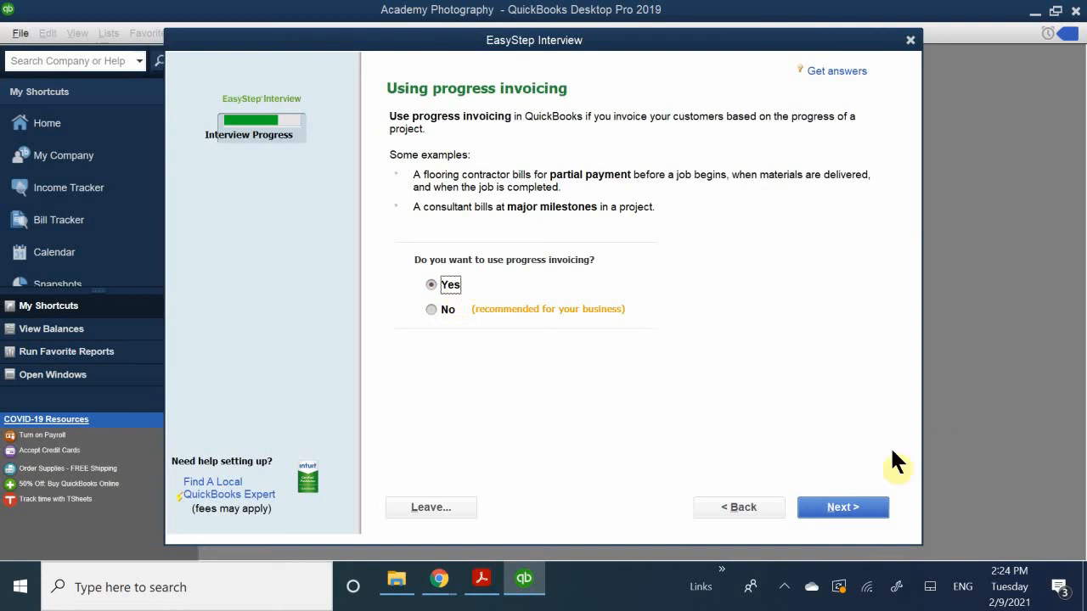
left_click(843, 508)
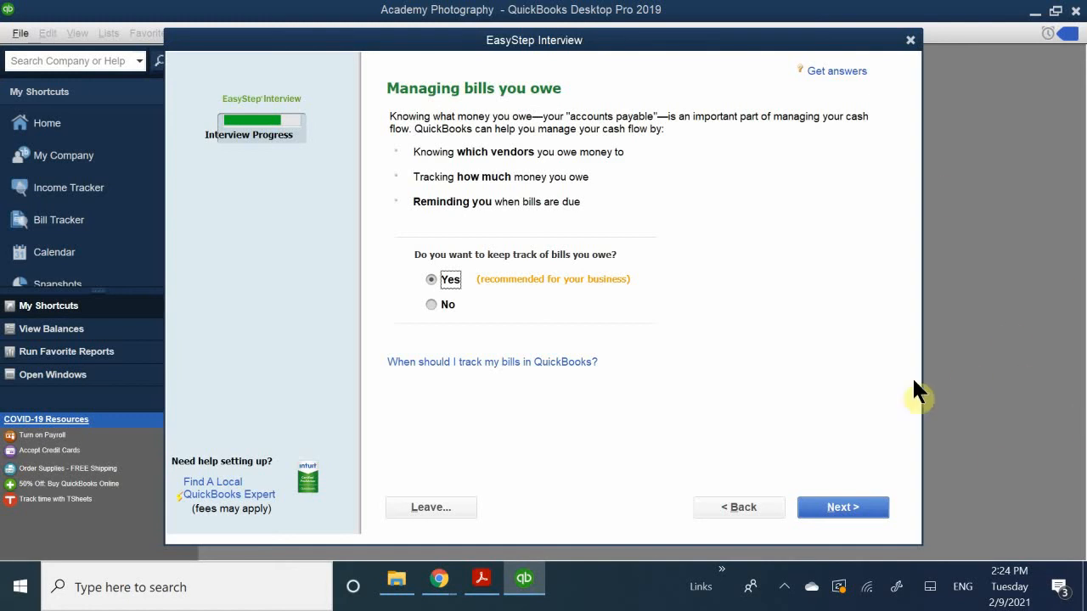
- Accept Yes for keeping track of bills owed, choose Yes for tracking inventory, and continue to the time tracking question
left_click(855, 507)
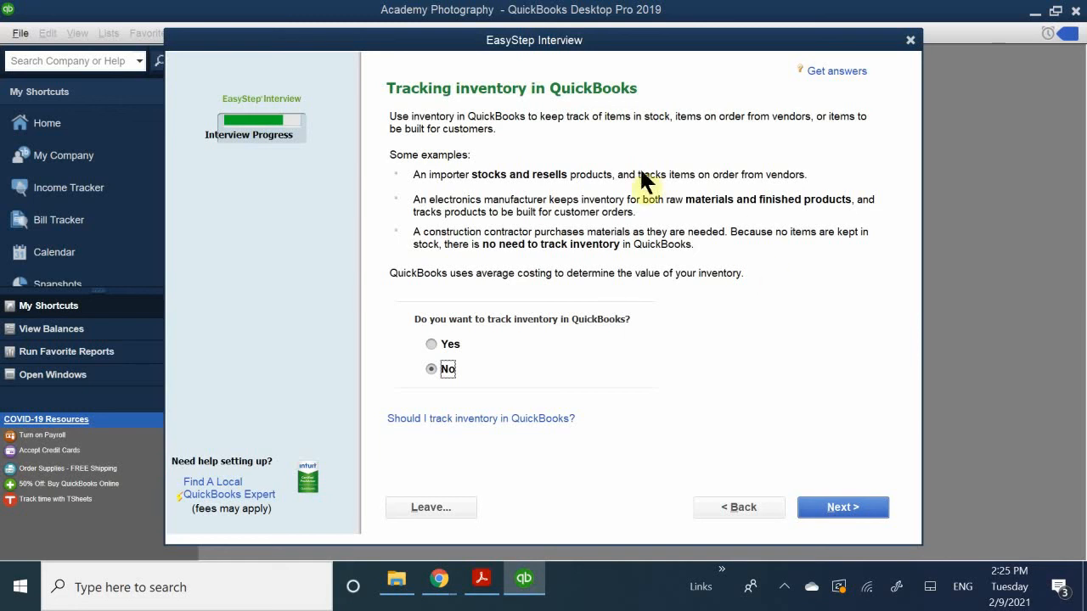
left_click(431, 344)
left_click(832, 507)
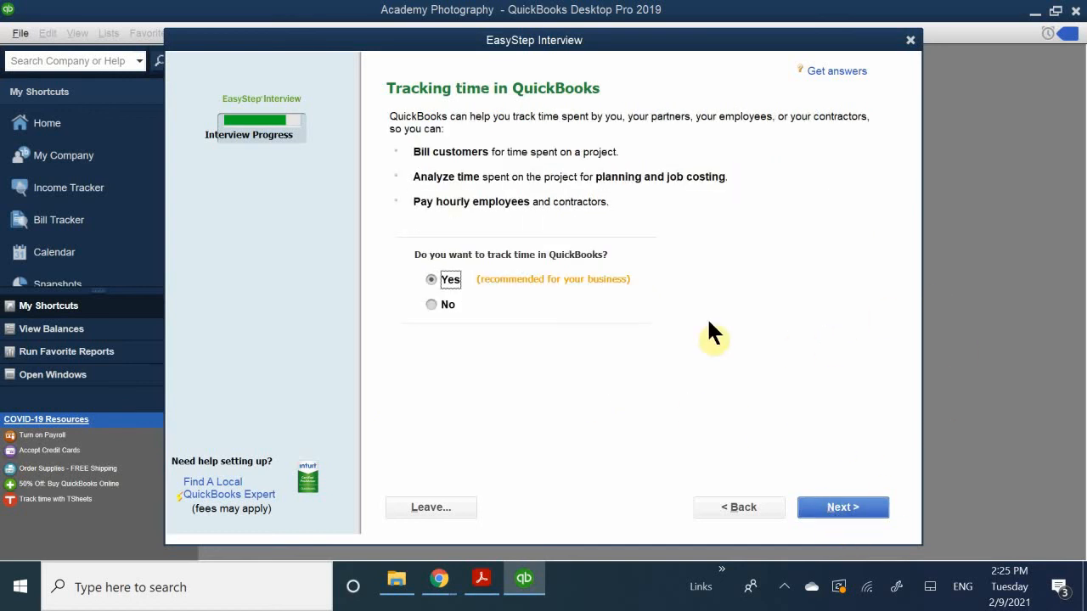
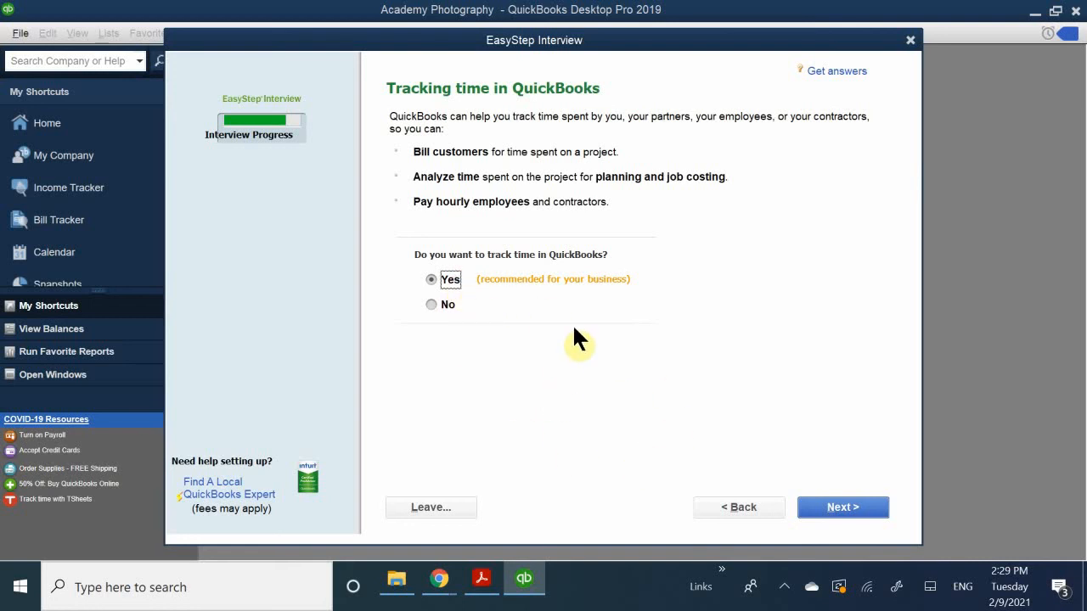
- Accept Yes for time tracking and answer Yes to having employees, including both W-2 employees and 1099 contractors
left_click(822, 507)
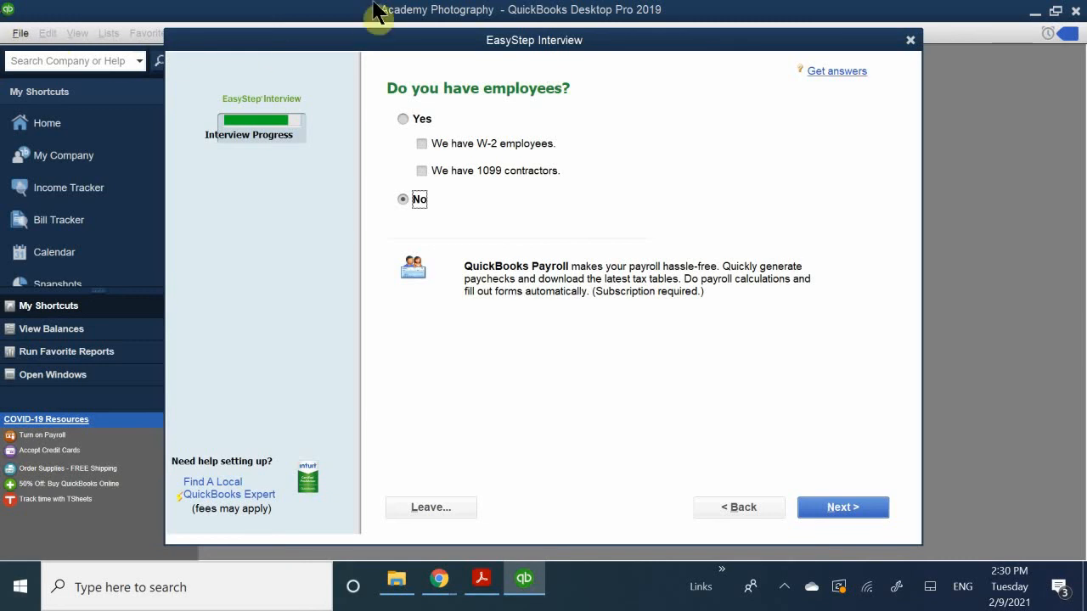
left_click(409, 117)
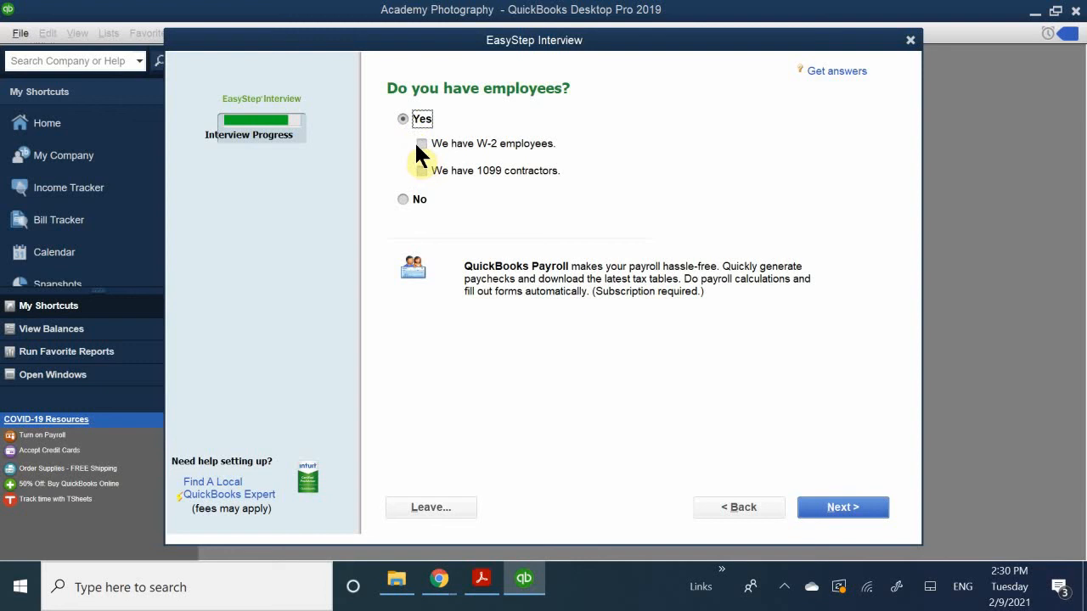
left_click(421, 144)
left_click(422, 173)
left_click(835, 512)
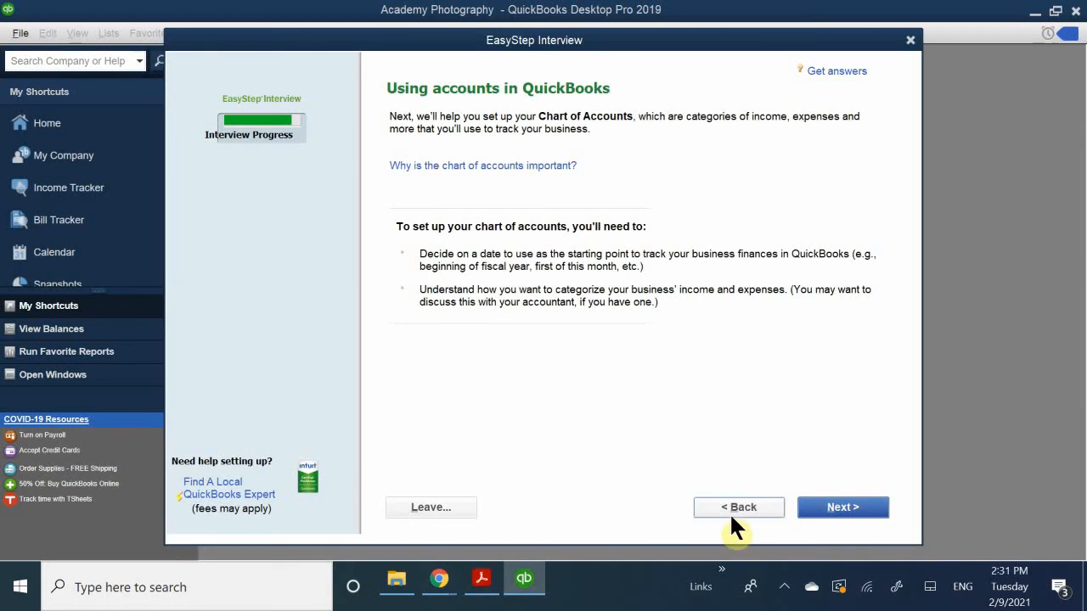
- Continue past the chart of accounts introduction and set the finance tracking start date to 12/31/2019 instead of the fiscal year's beginning
left_click(819, 514)
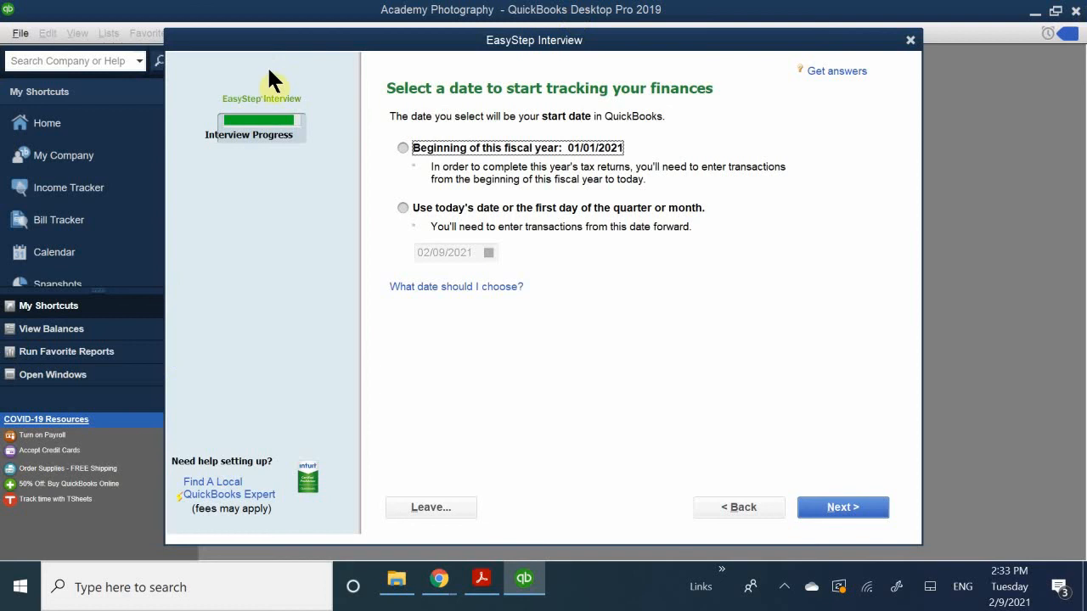
left_click(459, 207)
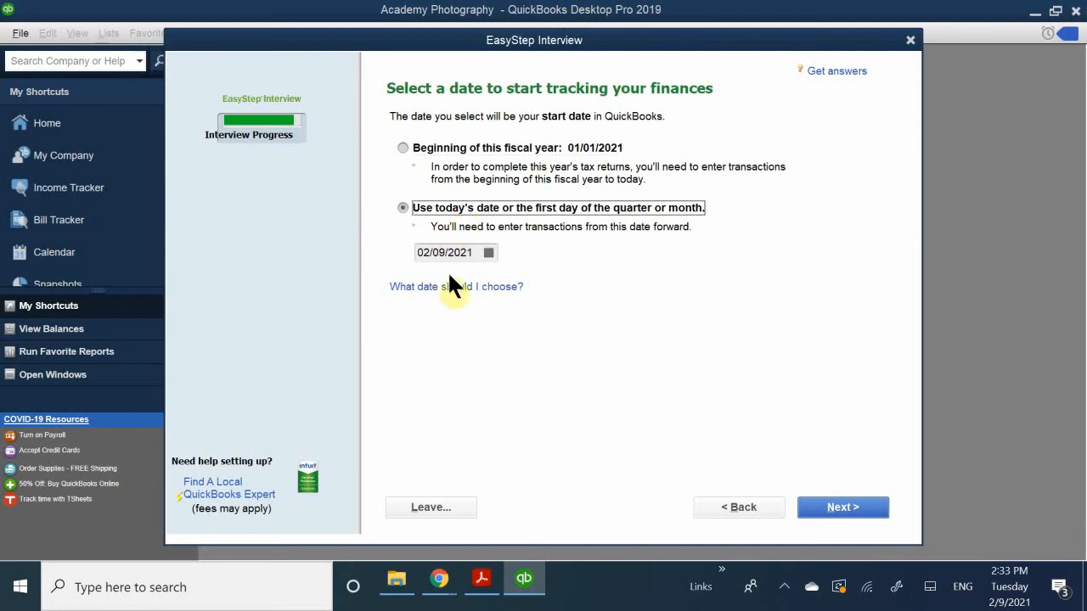
left_click(488, 252)
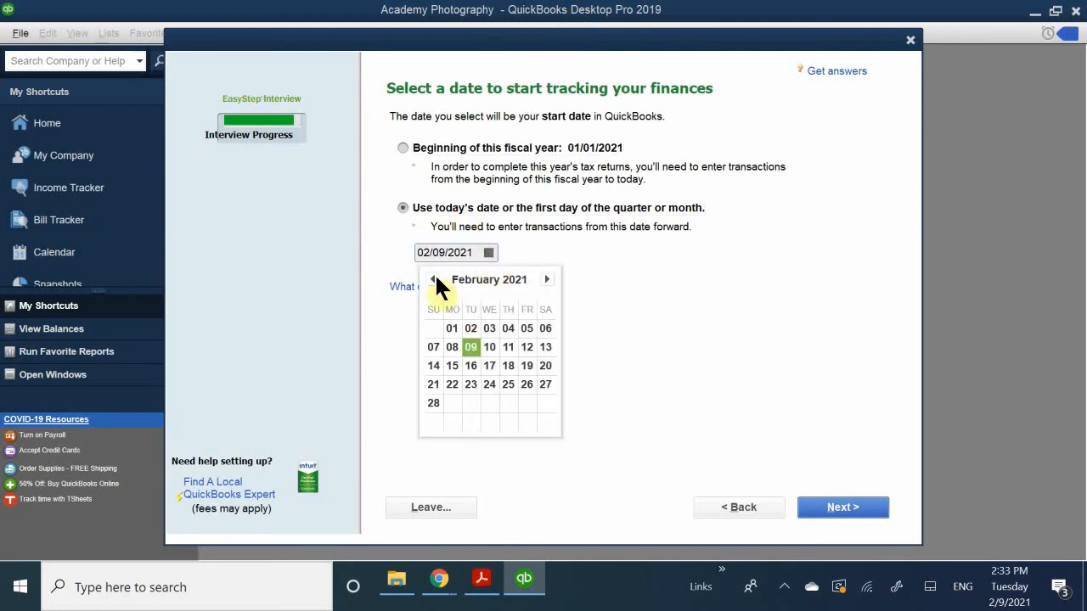
left_click(433, 278)
left_click(433, 280)
left_click(432, 280)
left_click(432, 280)
left_click(432, 279)
left_click(433, 279)
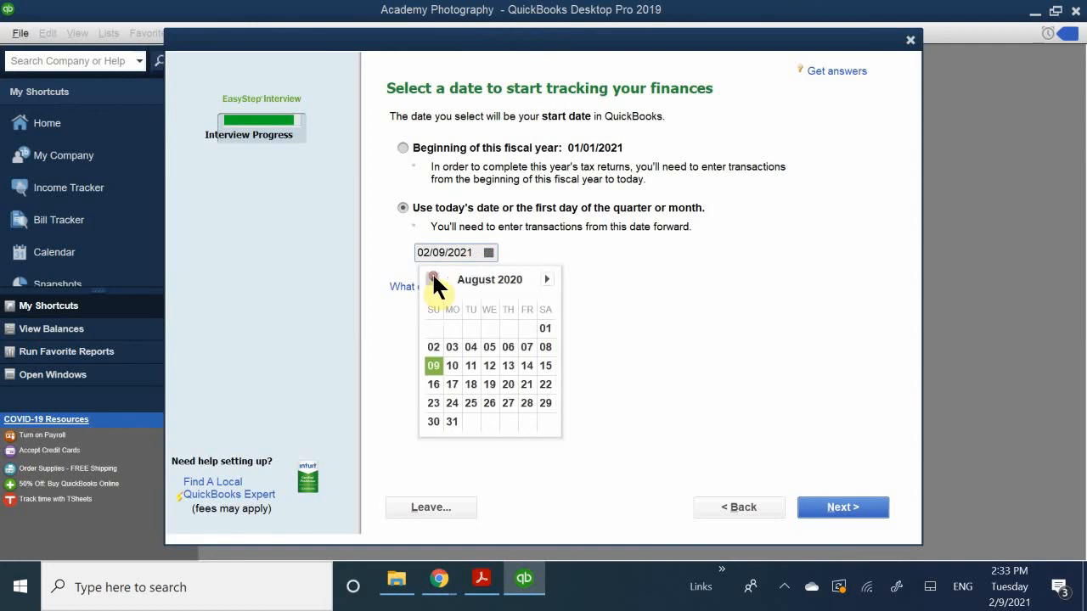
left_click(433, 279)
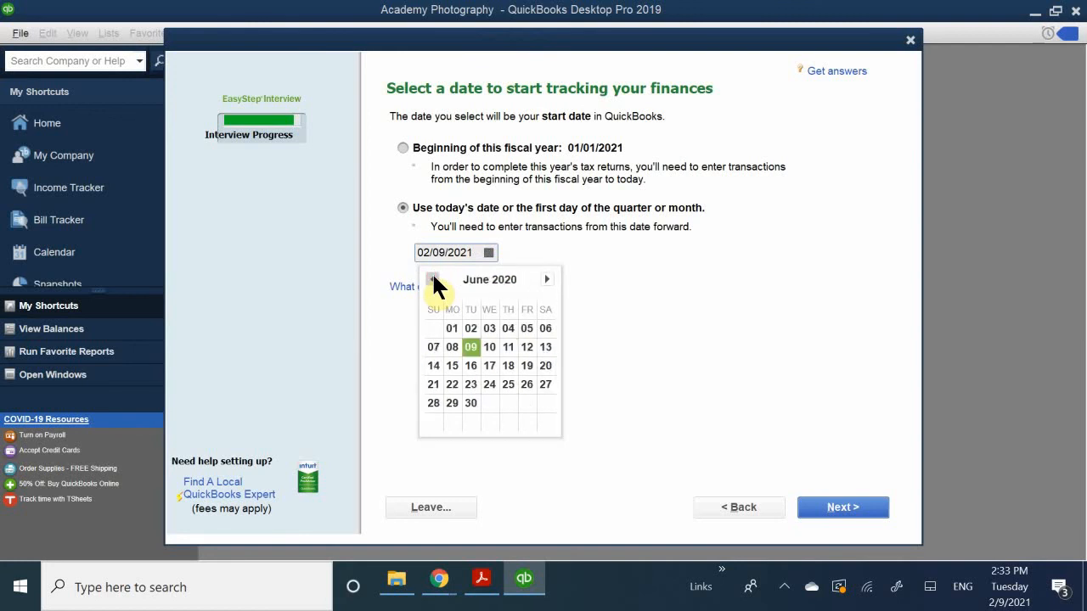
left_click(432, 279)
left_click(432, 279)
left_click(432, 279)
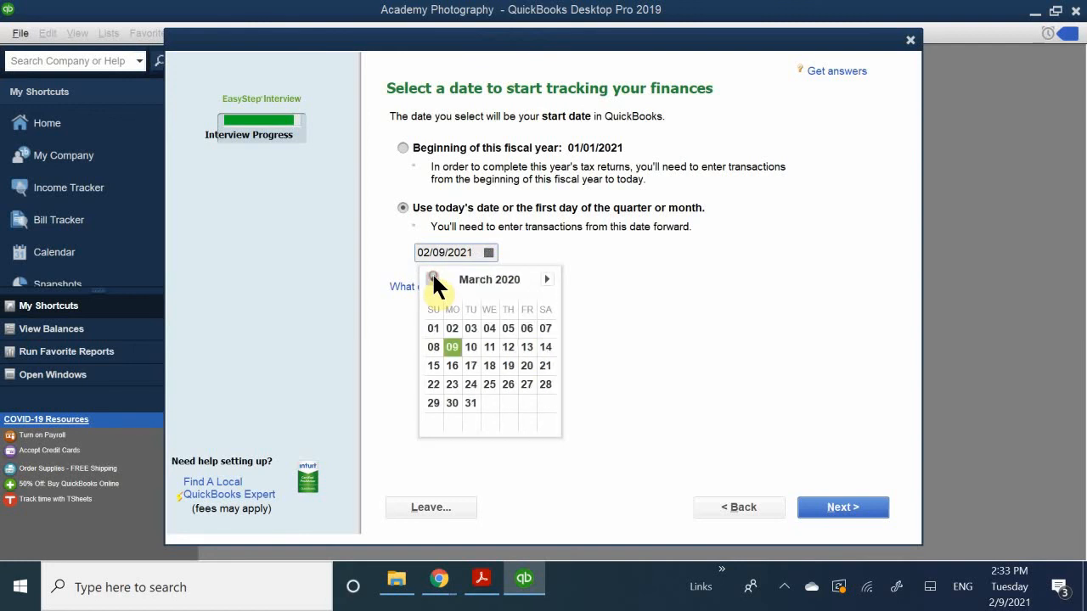
left_click(432, 280)
left_click(432, 280)
left_click(432, 280)
left_click(467, 402)
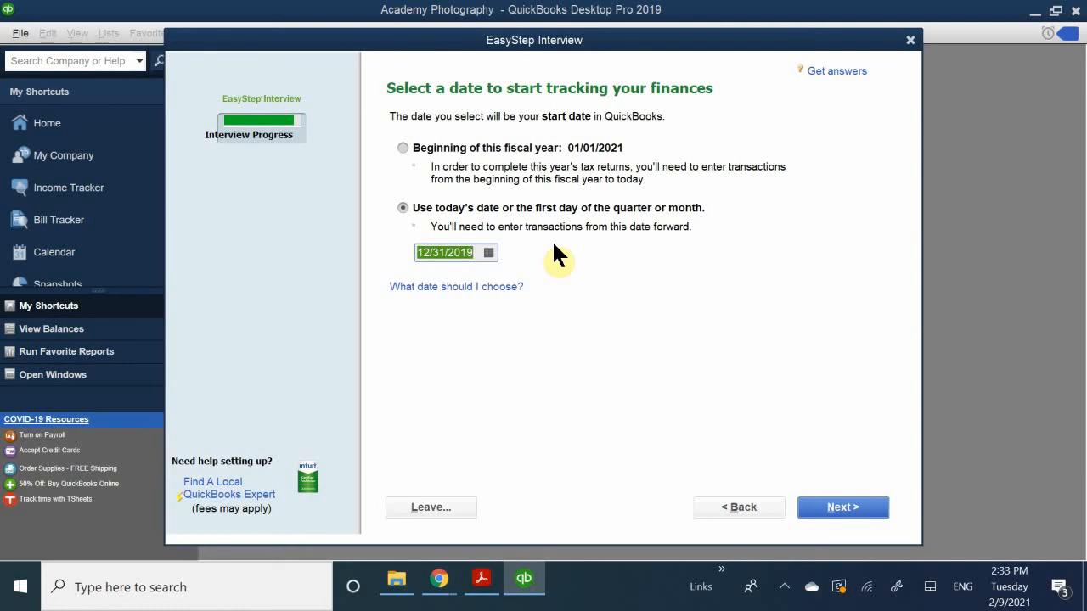
left_click(818, 507)
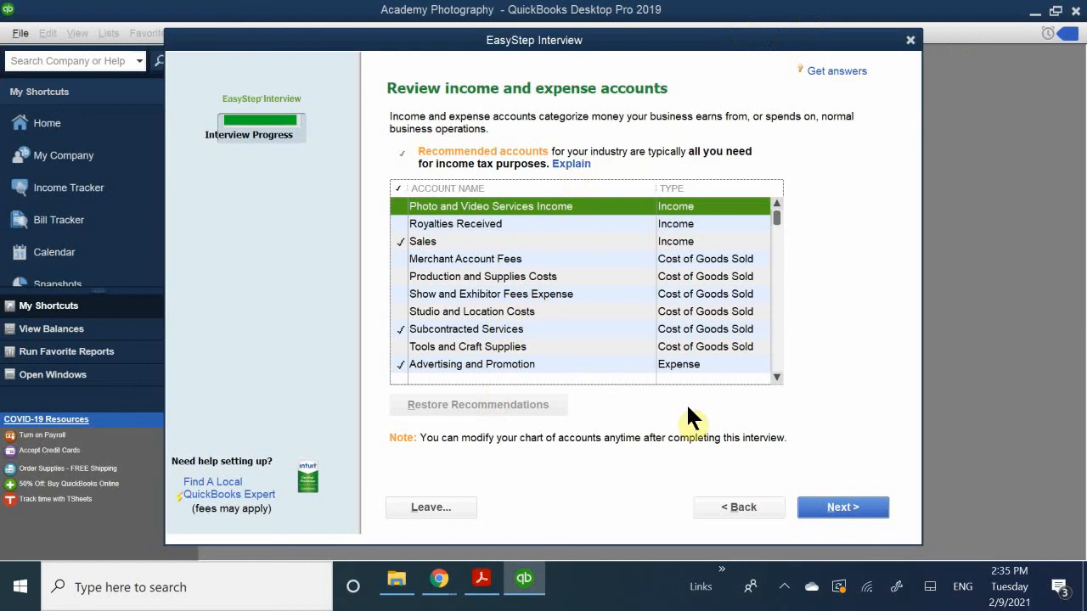
- Review the recommended income and expense accounts and deselect Professional Fees, Postage and Delivery, and Repairs and Maintenance
scroll(459, 313, "down", 5)
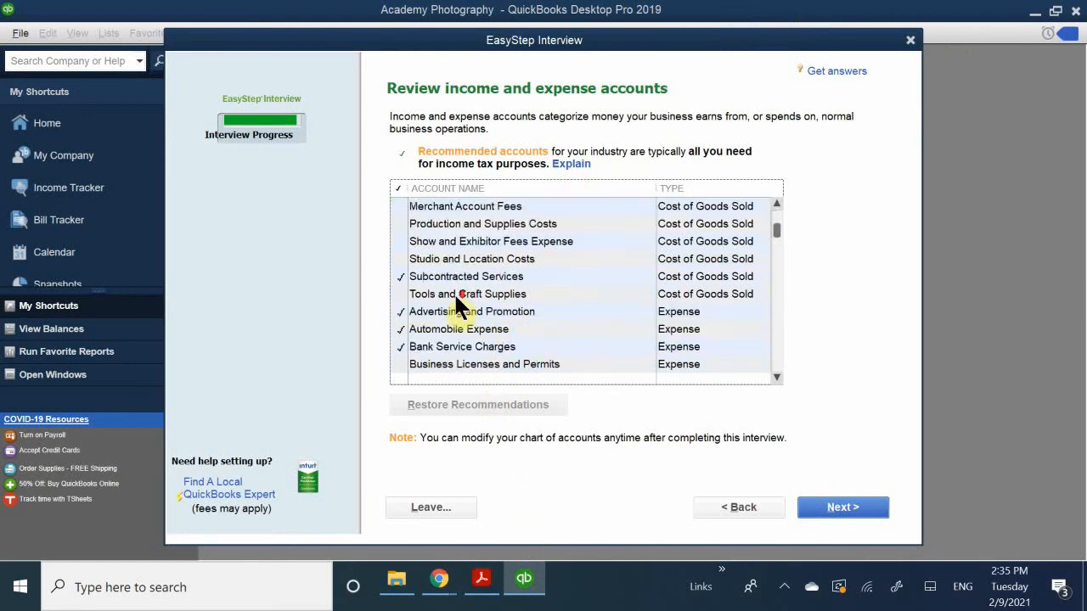
scroll(438, 333, "down", 8)
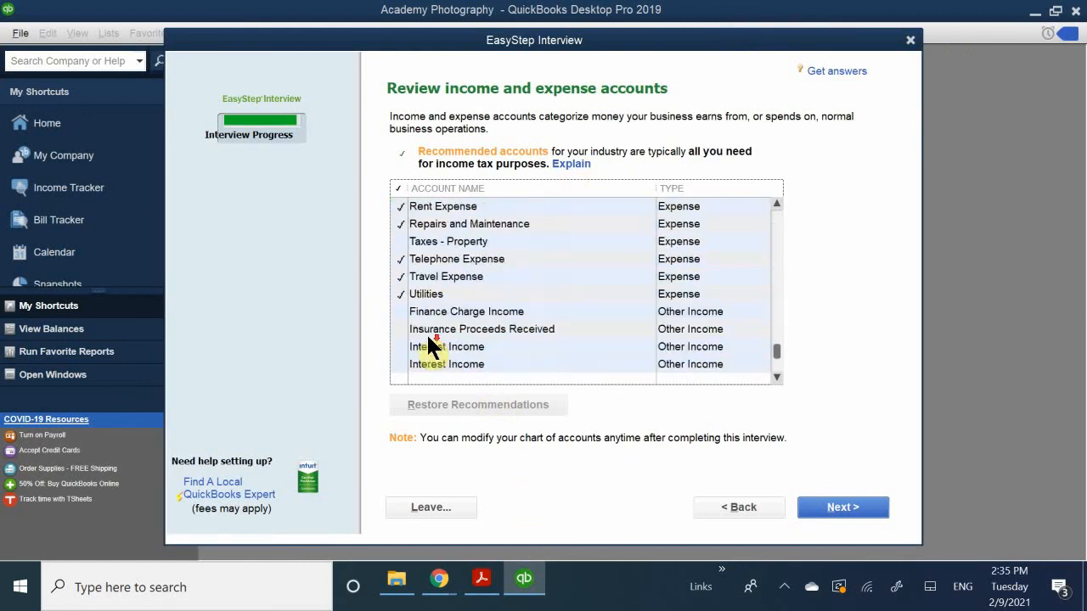
scroll(416, 348, "up", 13)
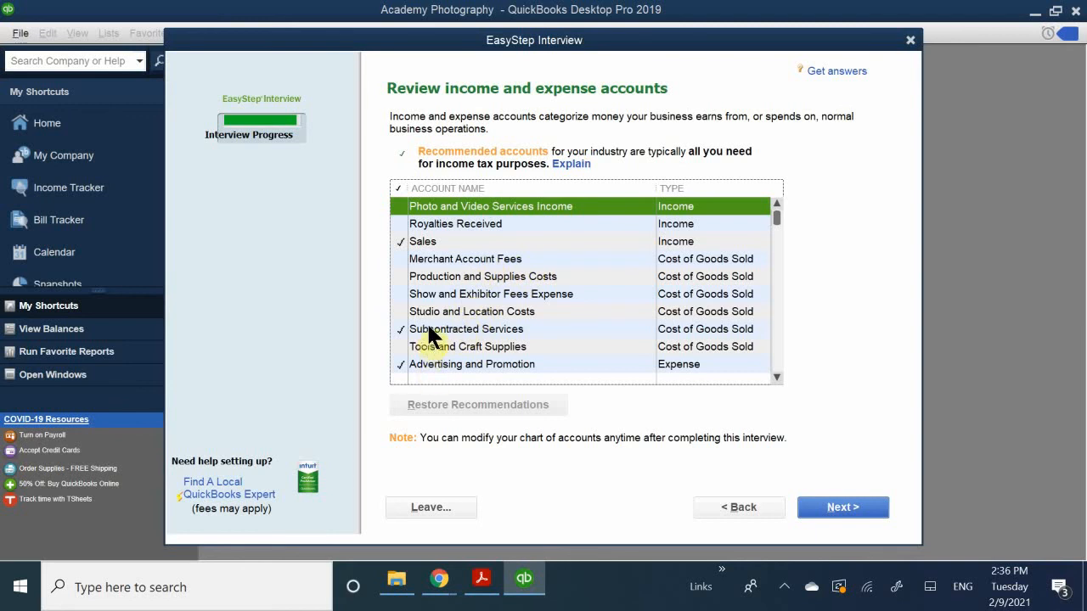
scroll(429, 331, "down", 1)
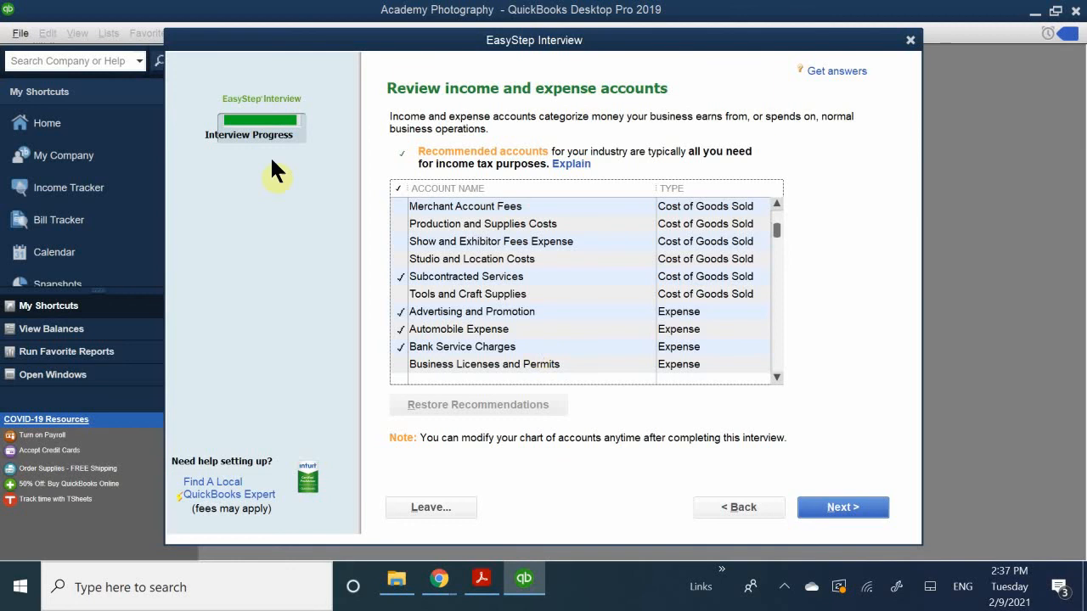
scroll(417, 289, "up", 1)
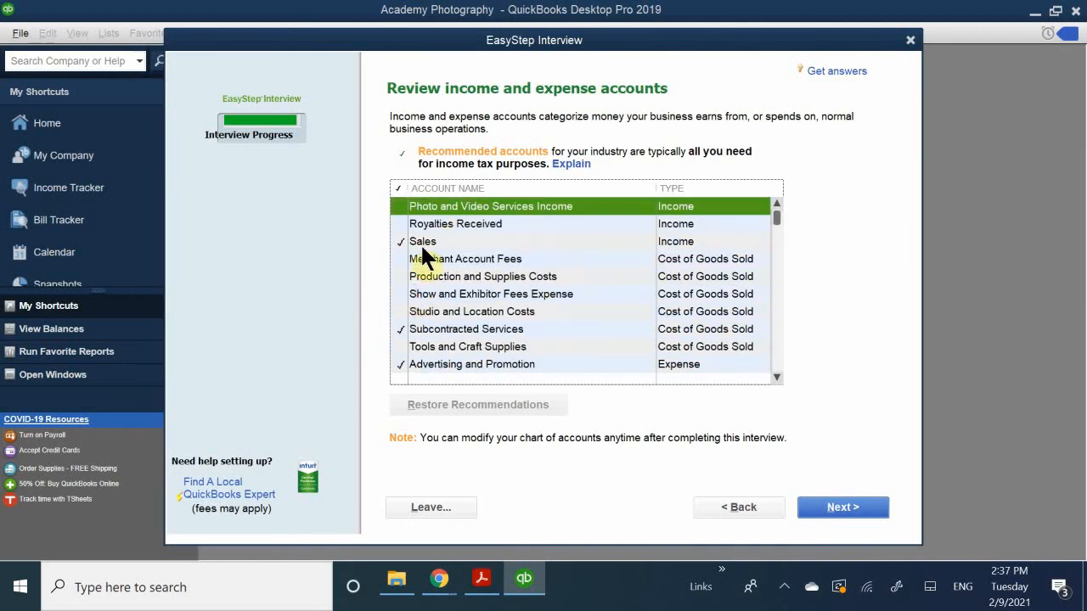
scroll(425, 250, "down", 4)
scroll(423, 247, "down", 1)
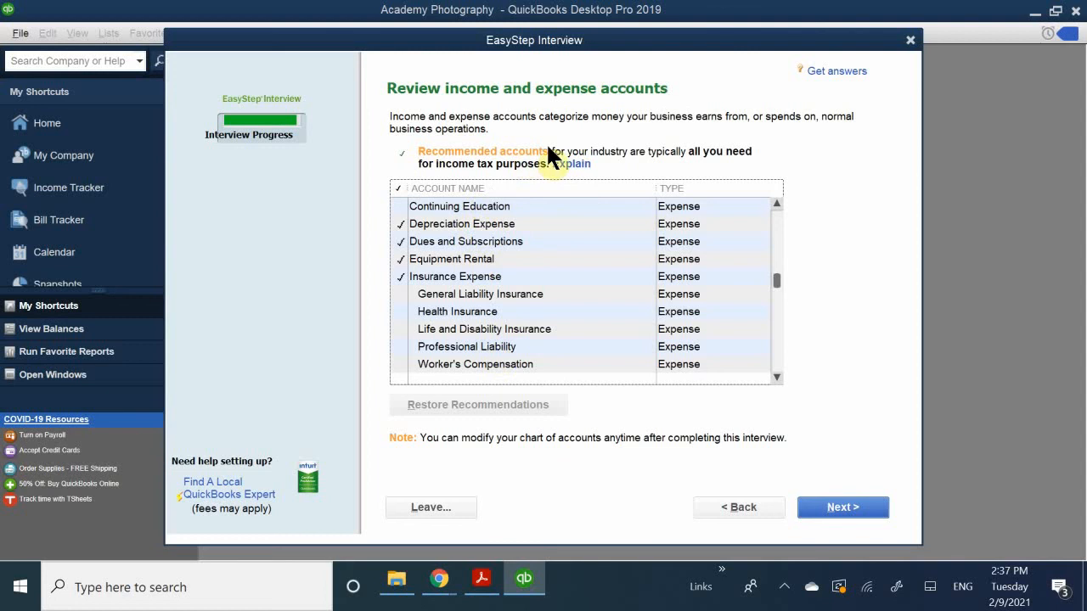
scroll(549, 303, "down", 4)
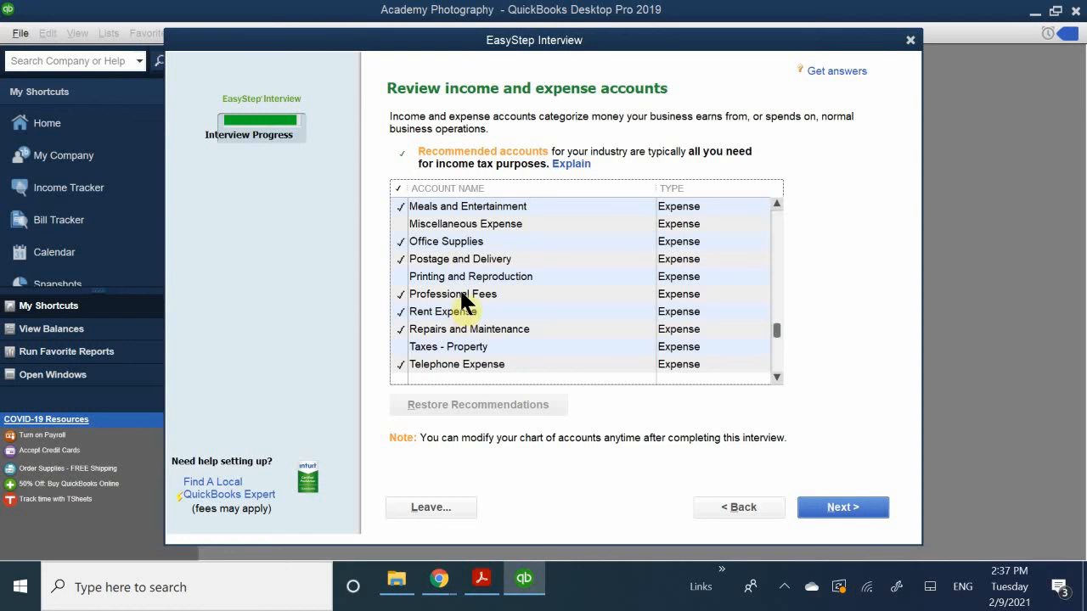
left_click(400, 294)
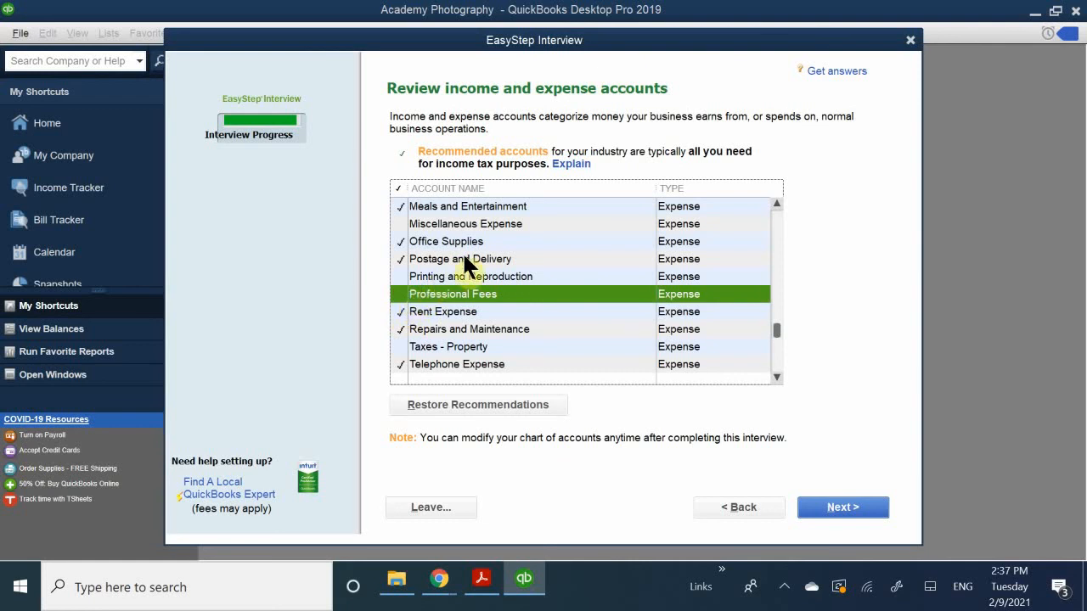
left_click(399, 259)
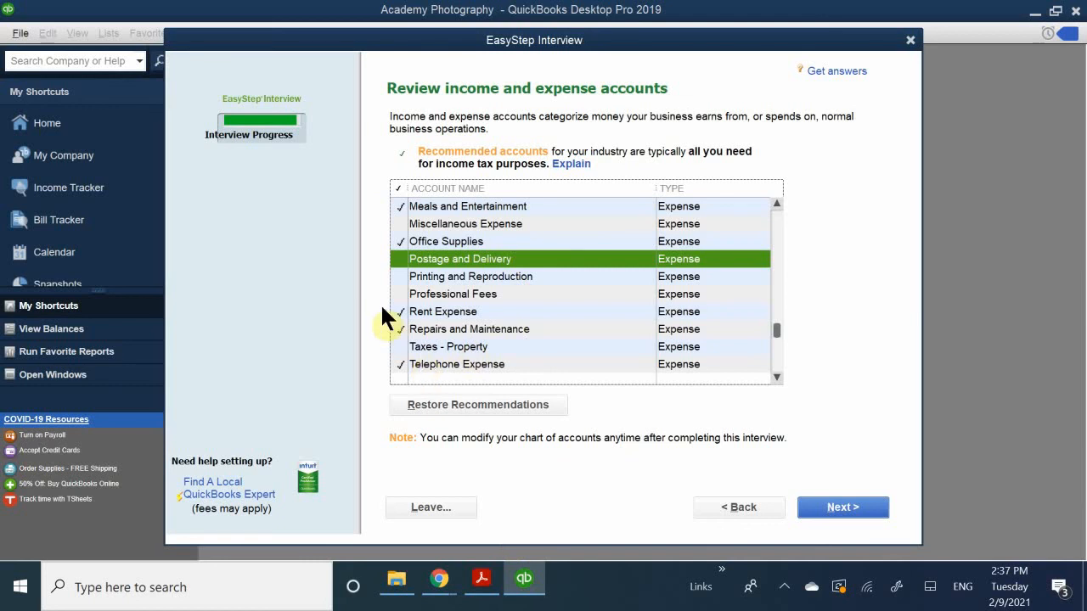
left_click(399, 331)
- Check the remaining account selections, accept the list, and complete the EasyStep Interview by continuing to QuickBooks Setup
scroll(453, 355, "down", 2)
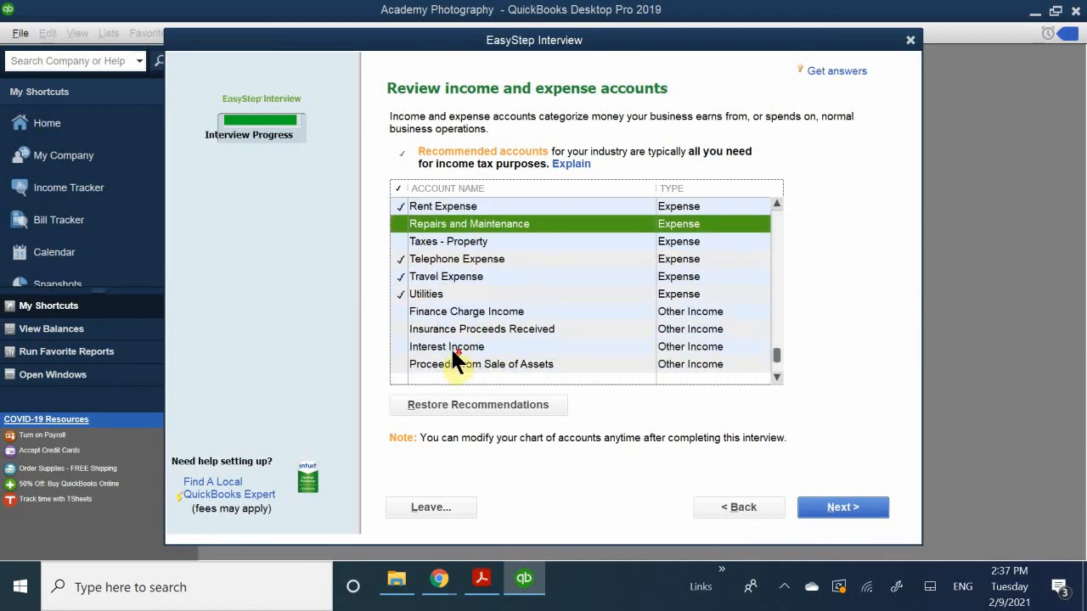
scroll(450, 346, "up", 10)
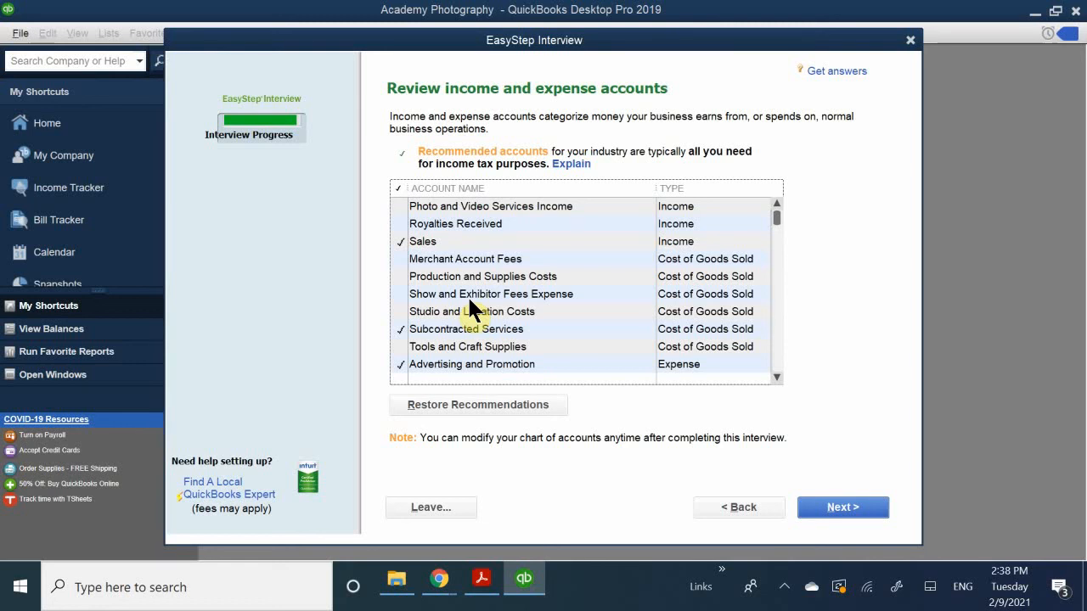
scroll(469, 302, "down", 10)
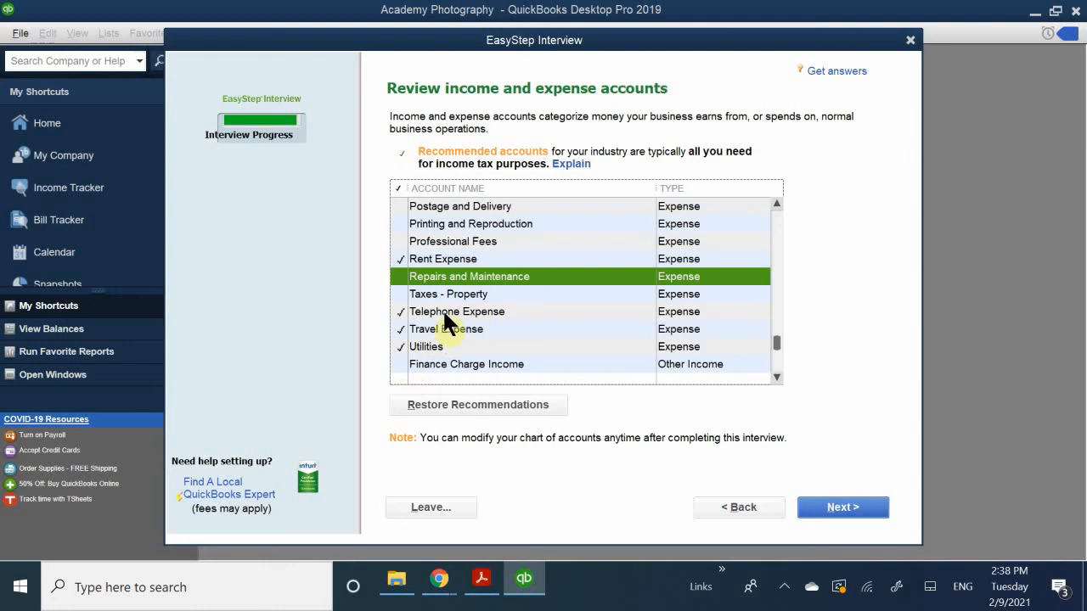
scroll(445, 312, "up", 2)
scroll(447, 311, "up", 6)
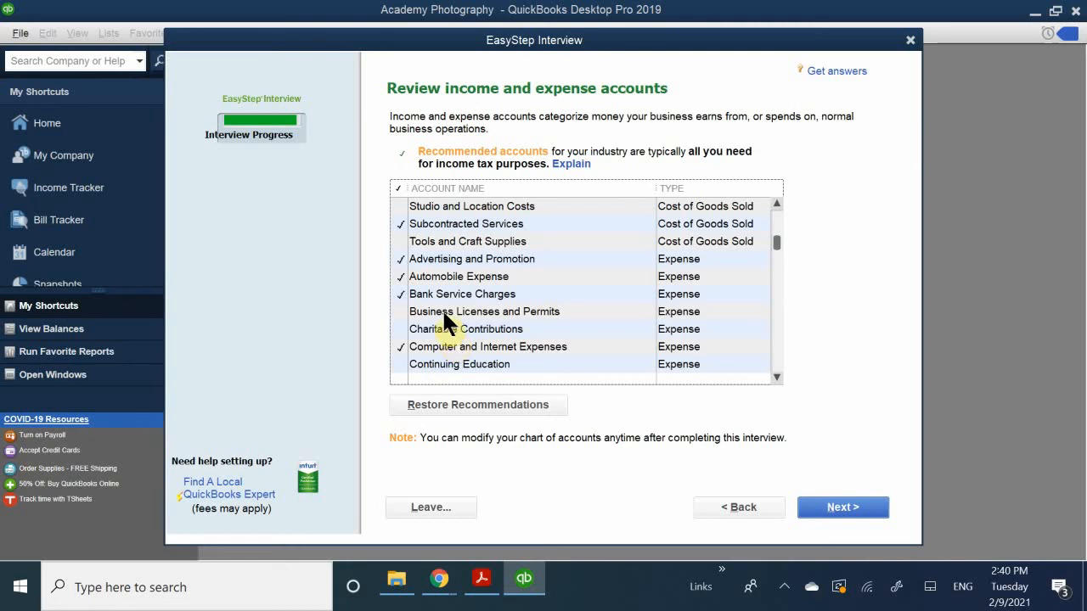
scroll(446, 316, "down", 8)
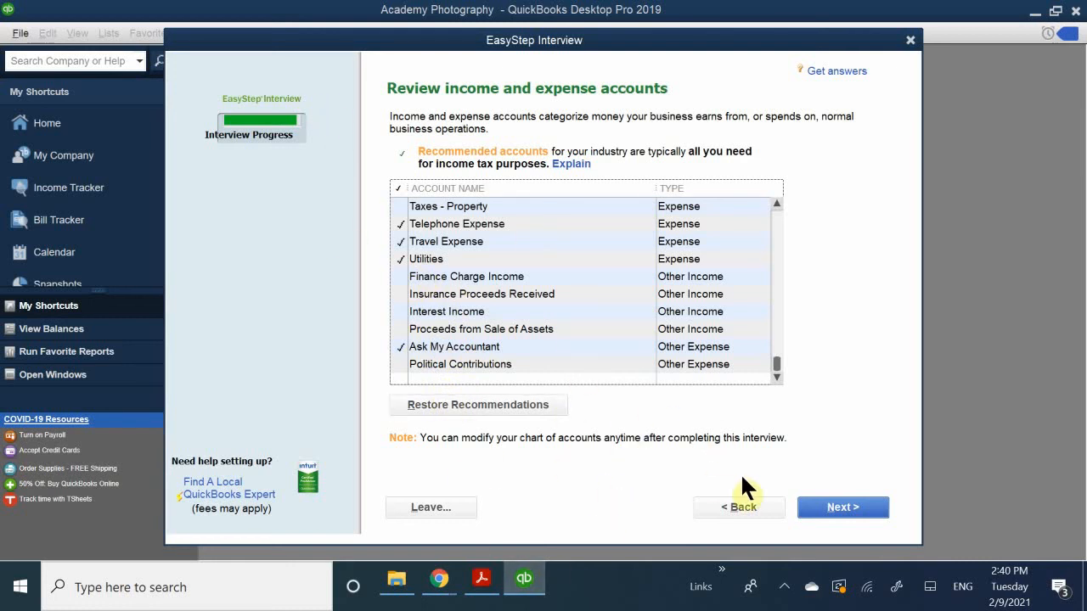
left_click(832, 514)
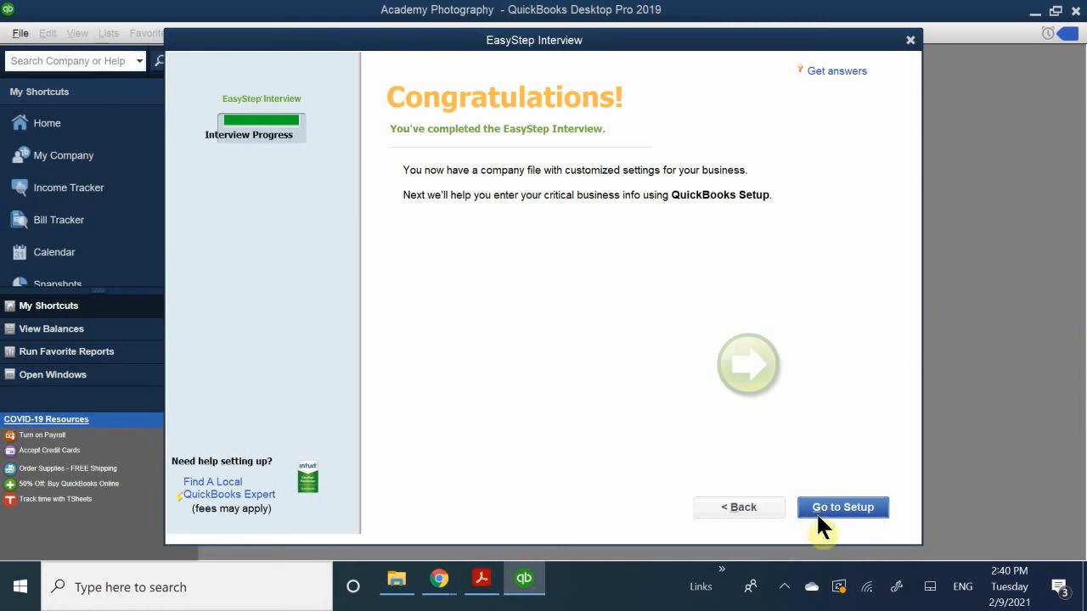
left_click(848, 502)
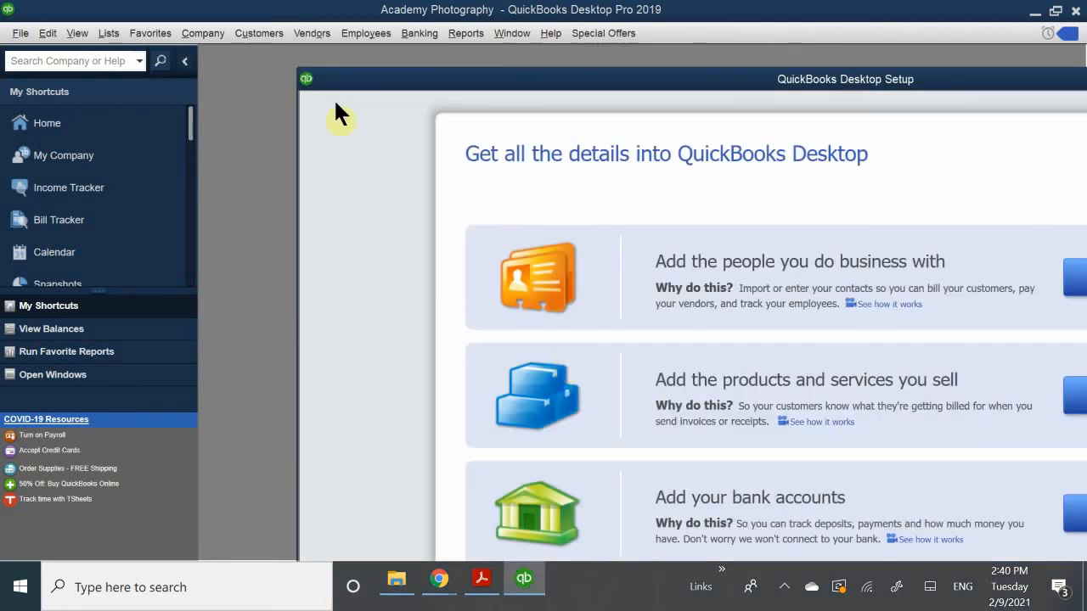
- Reposition the QuickBooks Desktop Setup window, start adding bank accounts, and name the first account Checking
left_click_drag(458, 80, 333, 20)
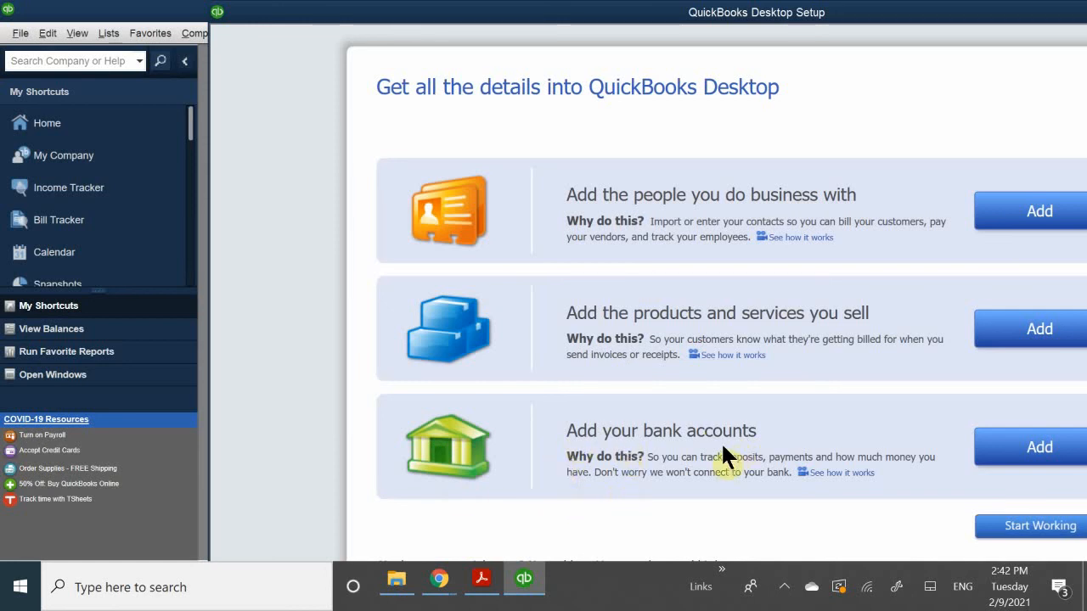
left_click(1017, 449)
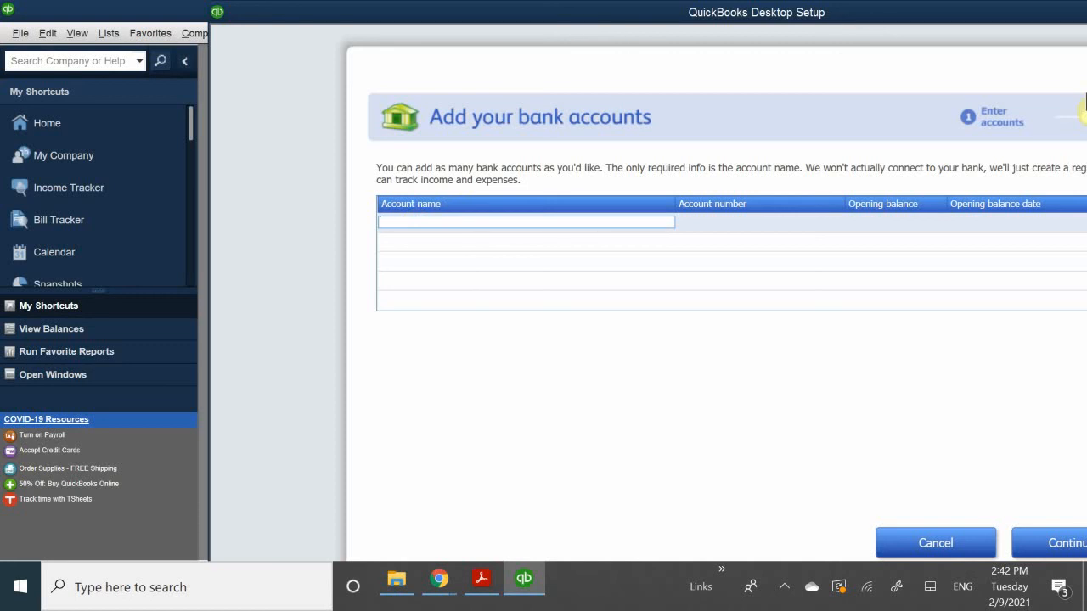
type("C")
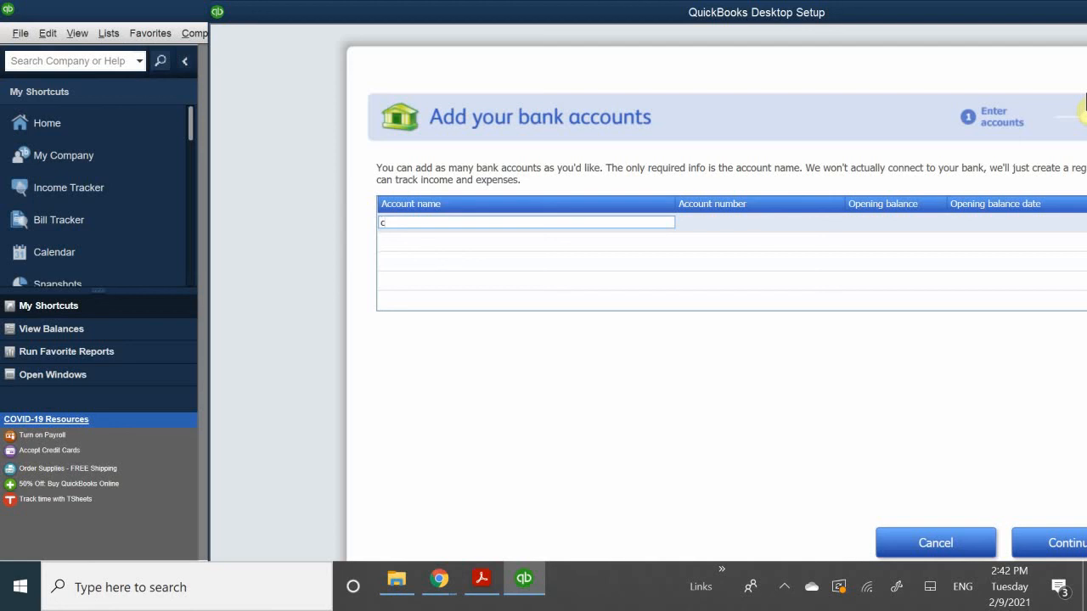
type("hecking")
- Enter the Checking account's number, leave its opening balance blank, and continue to the check-ordering question
left_click(713, 219)
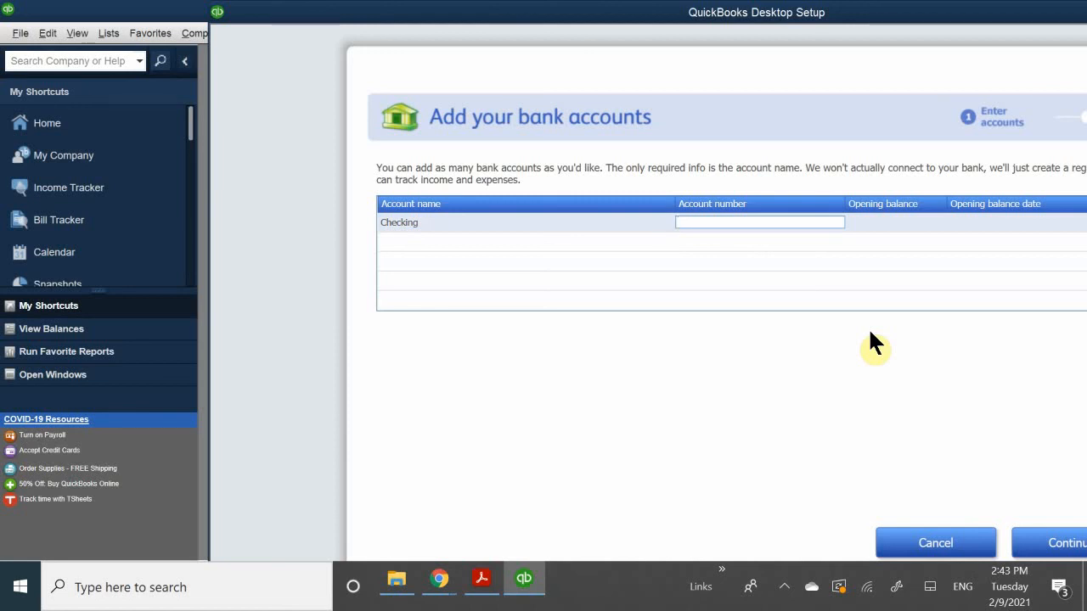
type("123456")
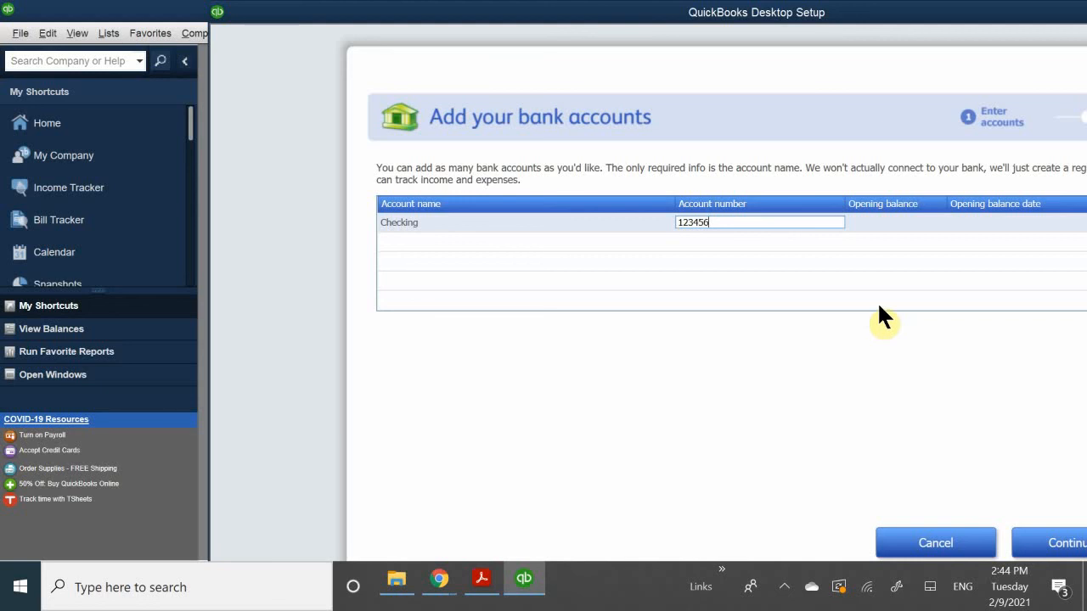
left_click(890, 219)
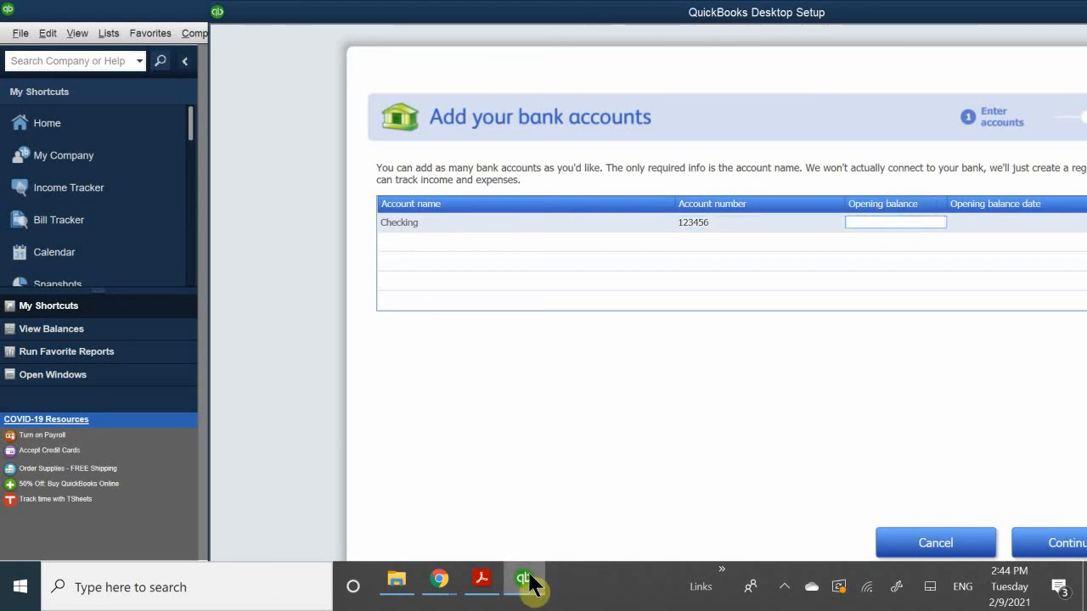
mouse_move(529, 583)
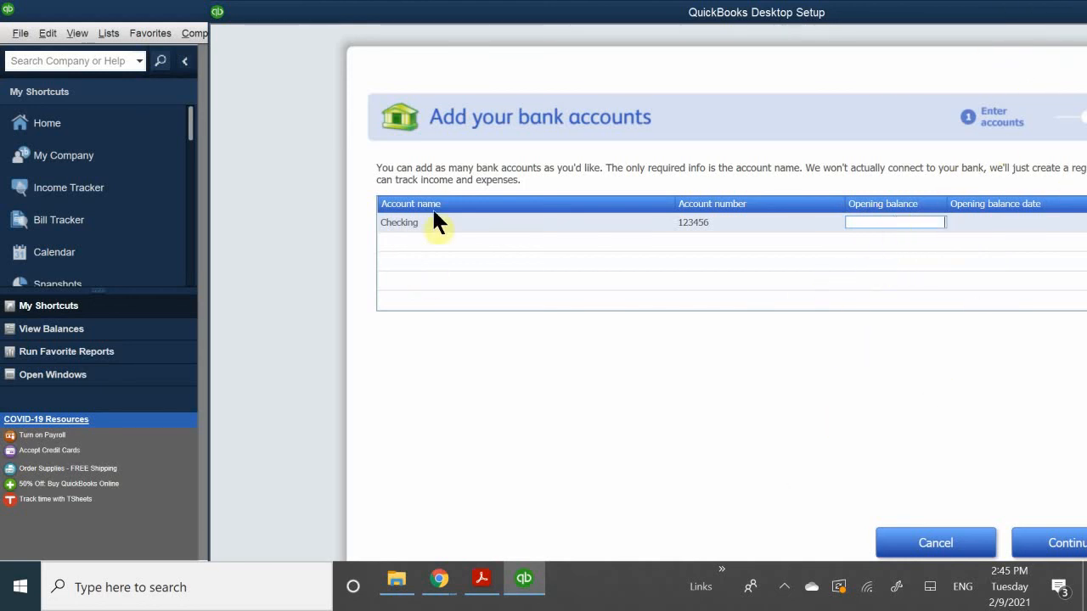
left_click(1051, 550)
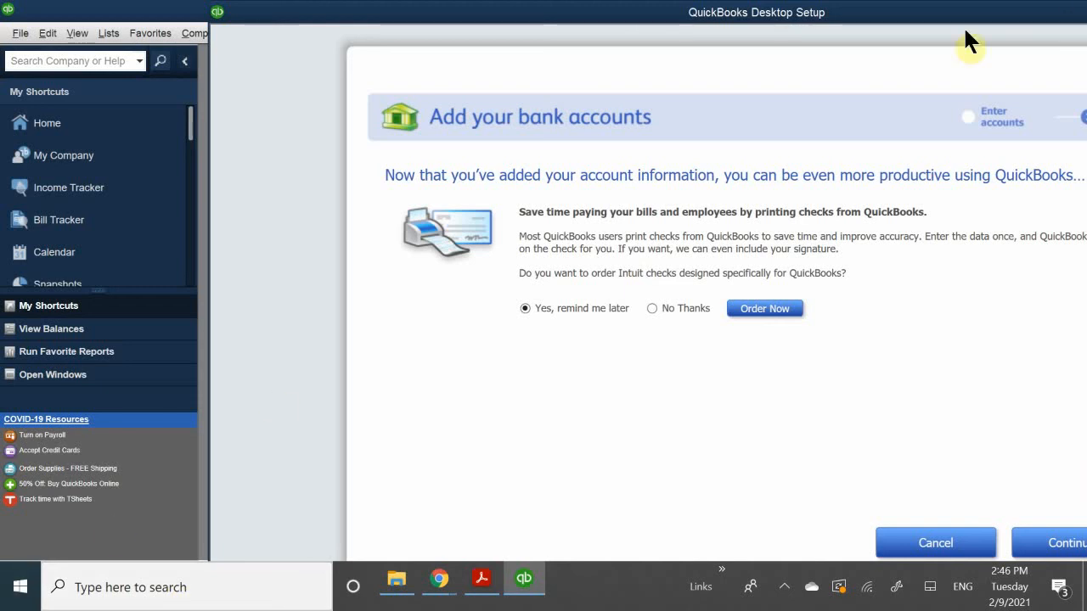
- Decline the Intuit checks offer, complete the bank account setup, and leave QuickBooks Desktop Setup to start working
left_click(684, 308)
left_click(1032, 545)
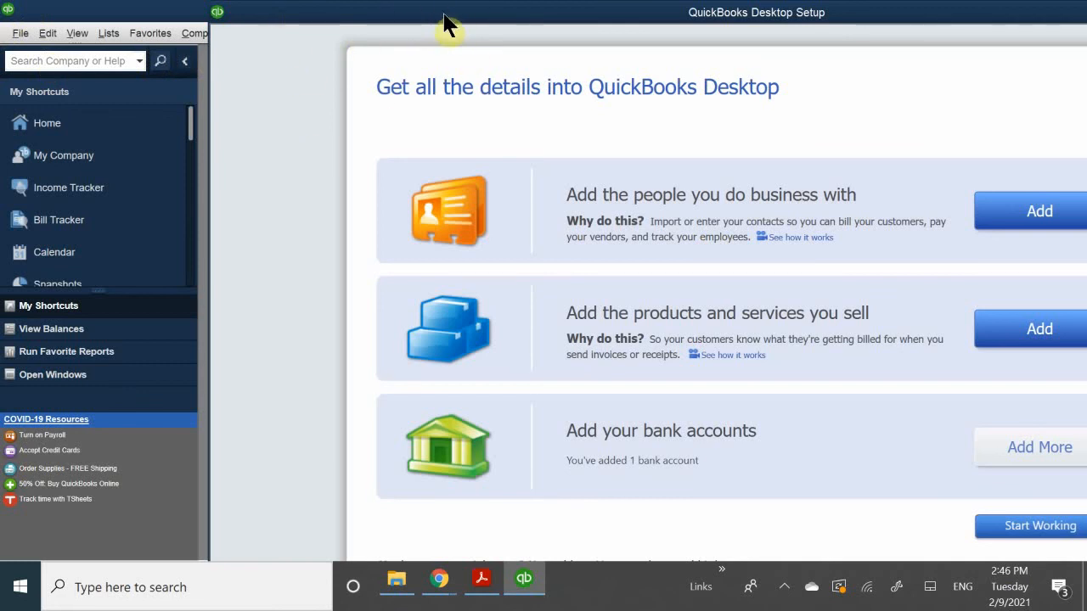
left_click_drag(441, 19, 292, 14)
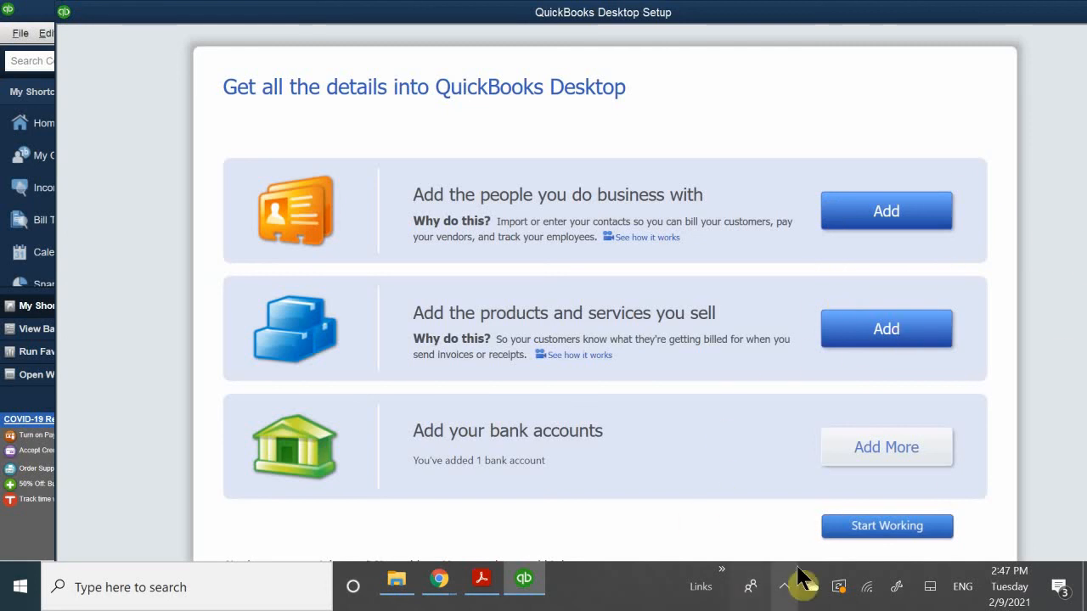
left_click(885, 530)
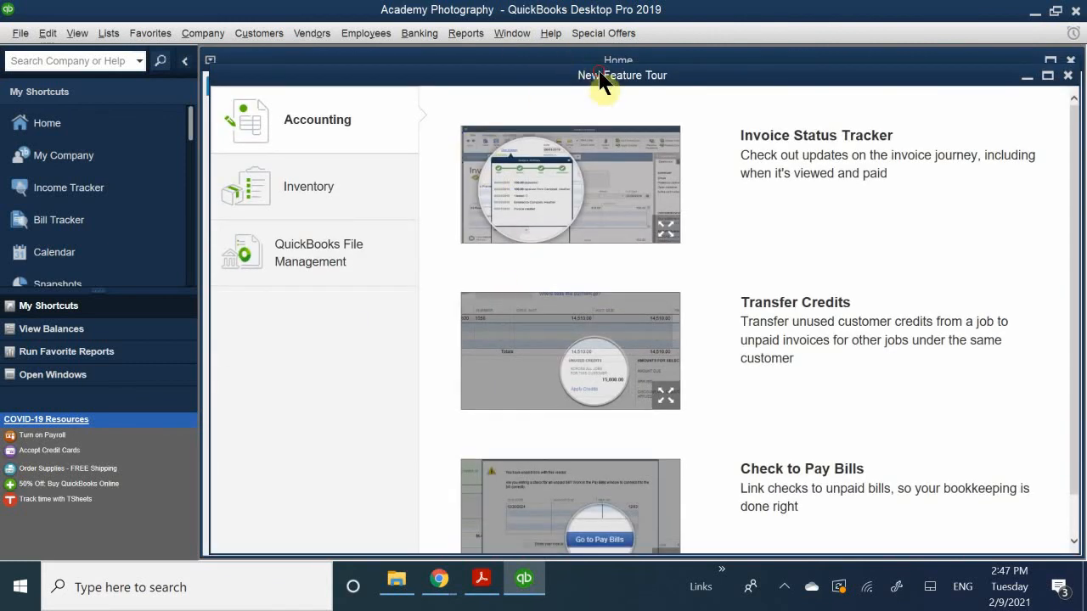
- Clear the workspace by closing the Home and New Feature Tour windows
left_click_drag(594, 75, 389, 217)
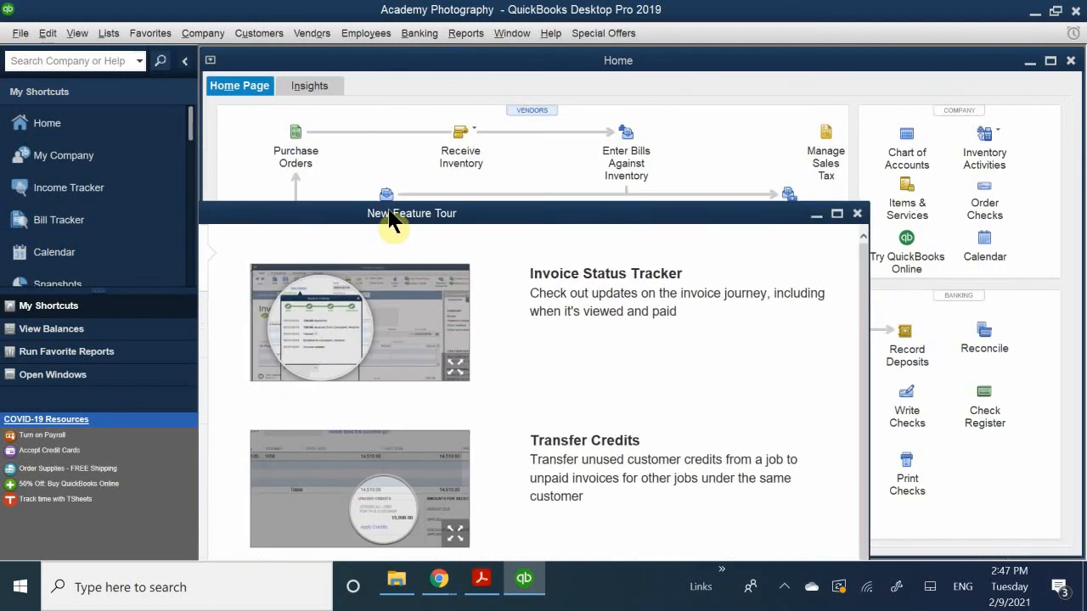
left_click(875, 209)
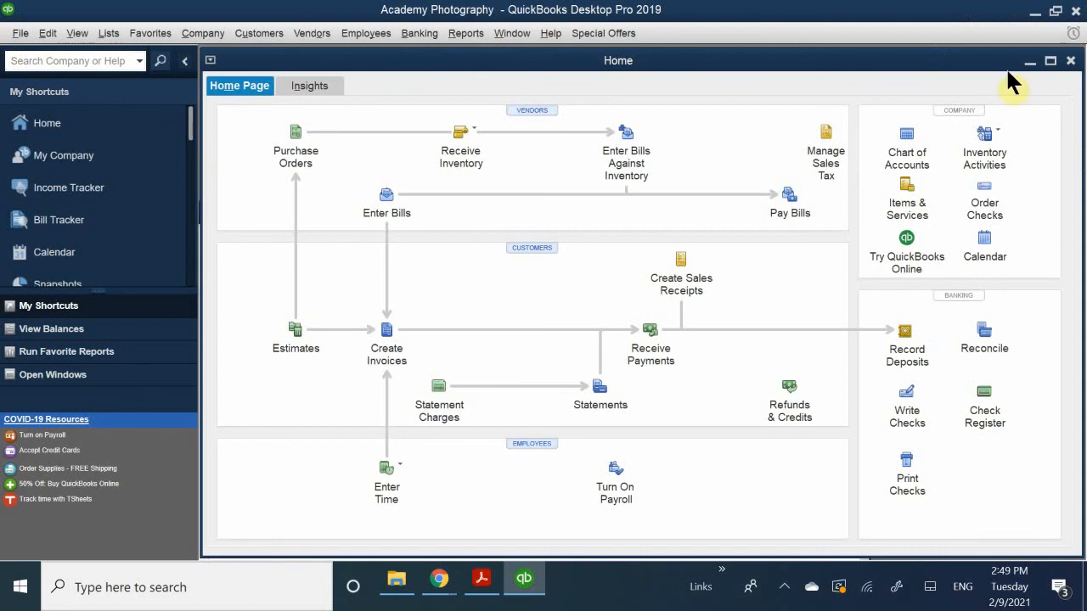
left_click_drag(953, 68, 780, 152)
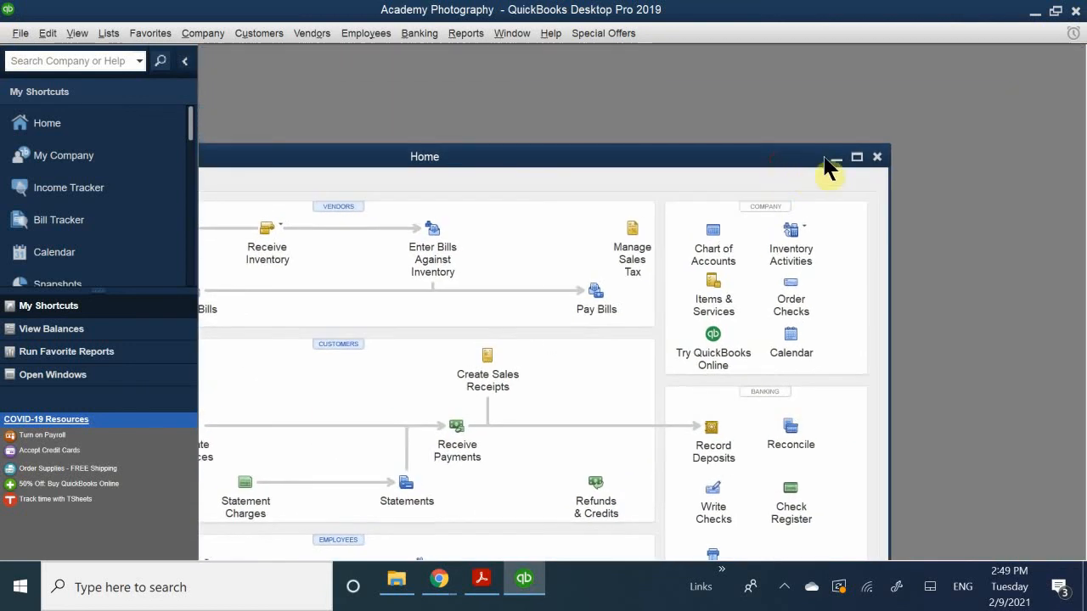
left_click(881, 156)
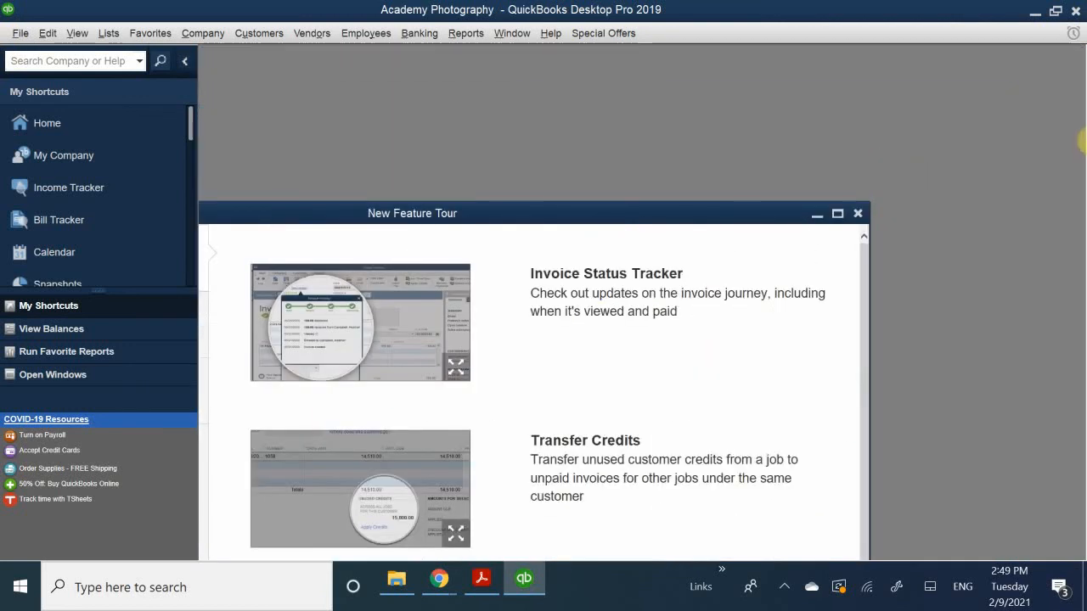
left_click_drag(516, 220, 467, 248)
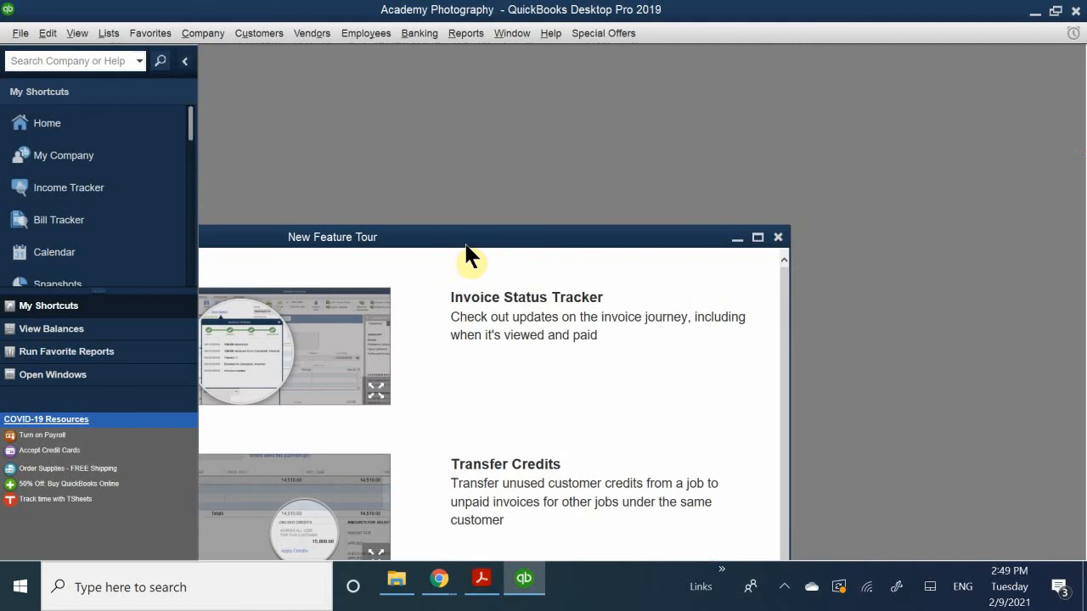
left_click(778, 237)
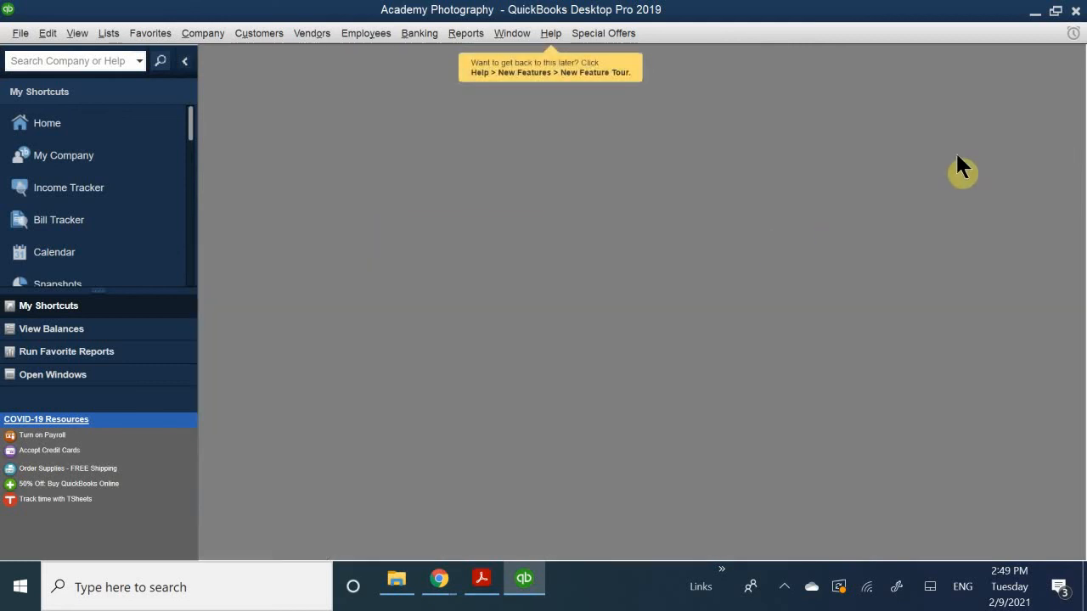
- Examine the company's login settings in the General company preferences, then cancel without changing them
left_click(246, 36)
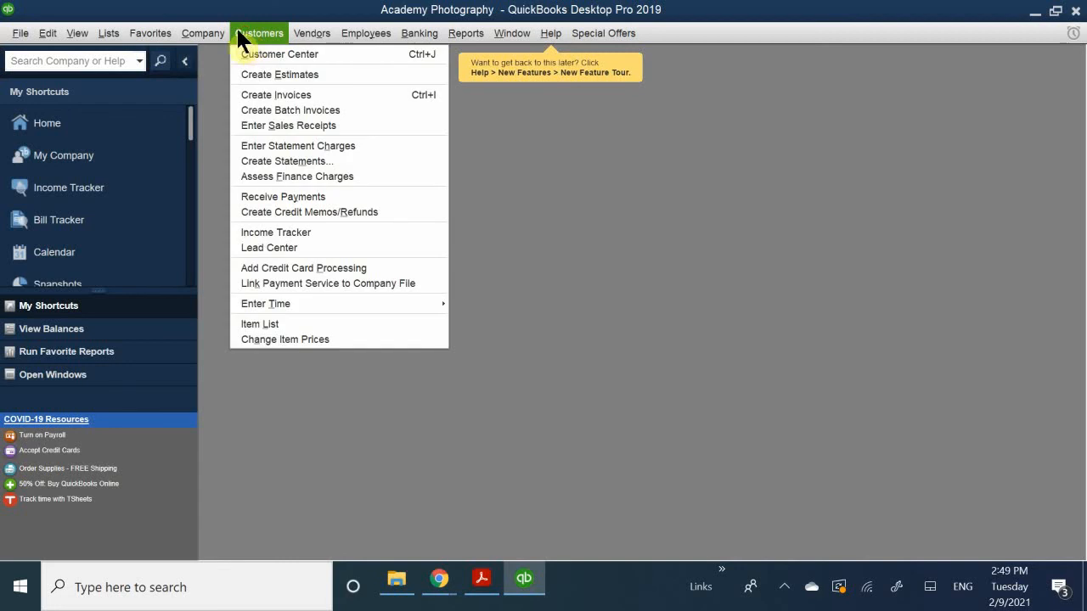
mouse_move(226, 27)
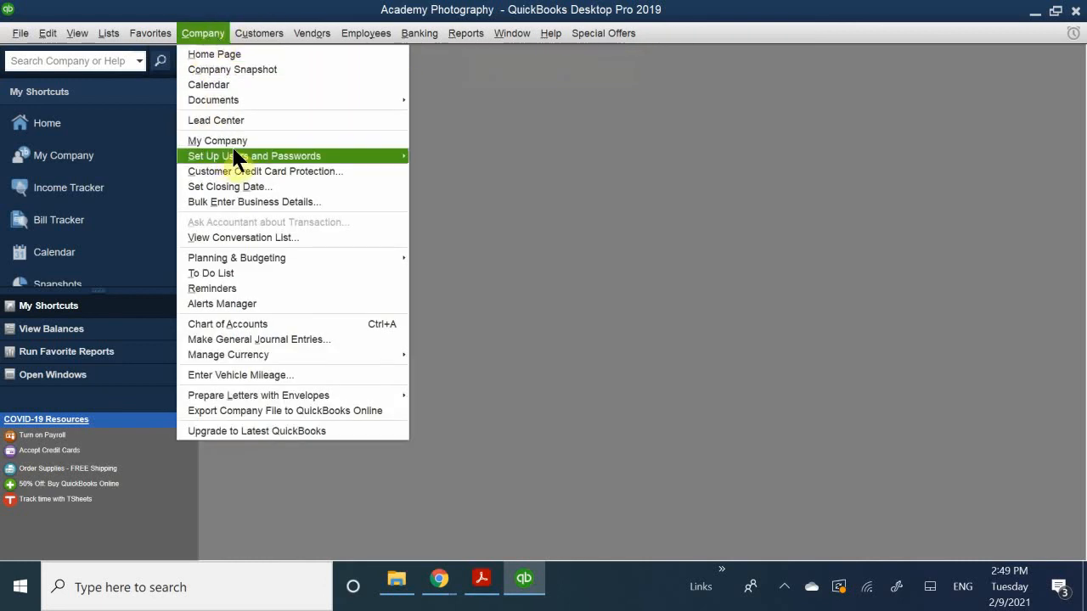
mouse_move(242, 156)
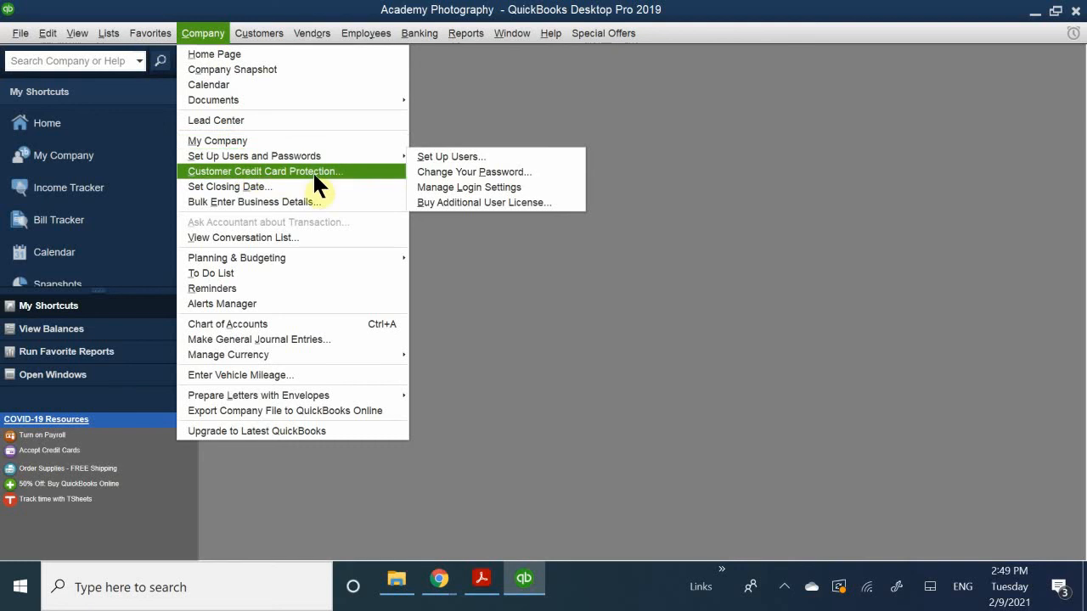
left_click(503, 189)
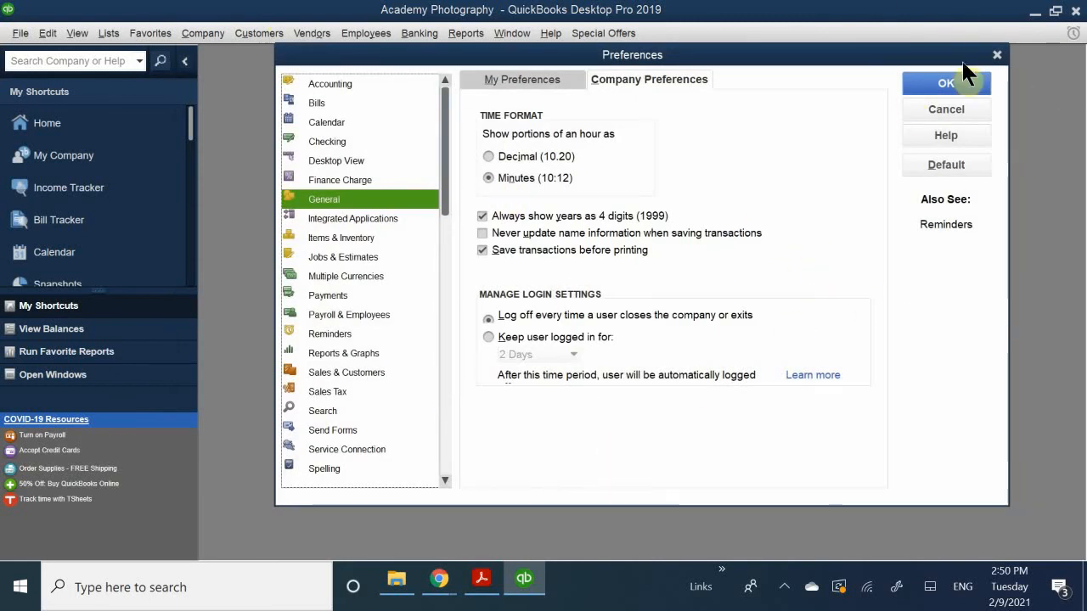
left_click(945, 110)
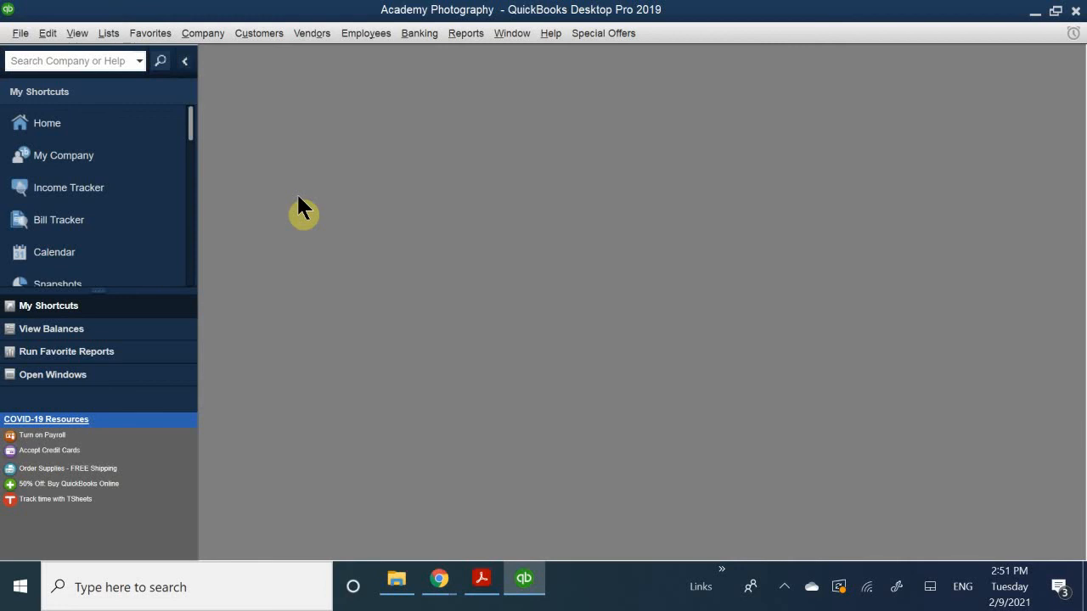
left_click(216, 37)
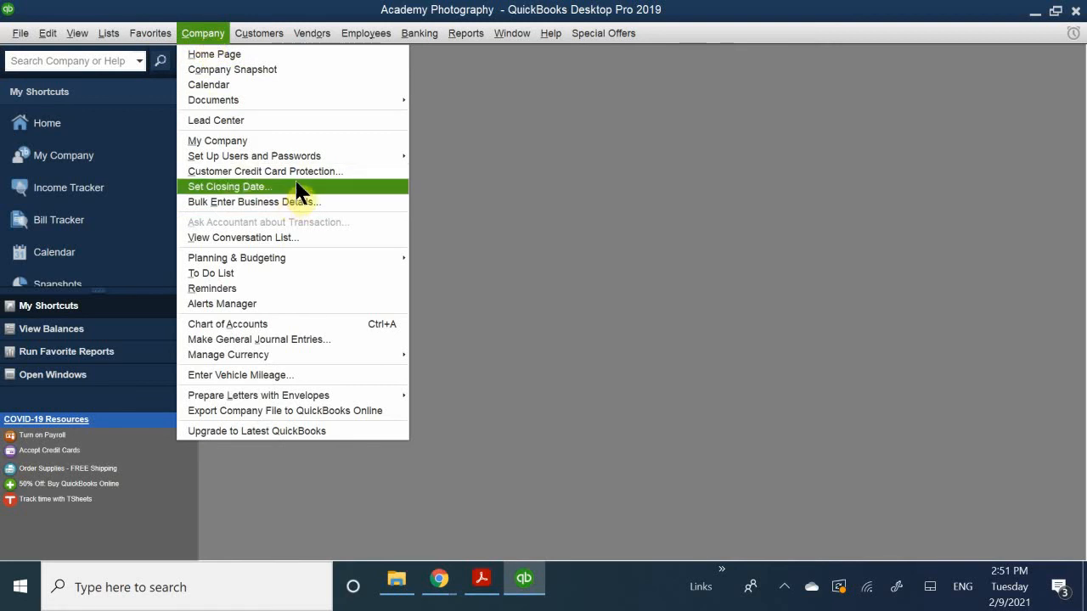
mouse_move(347, 164)
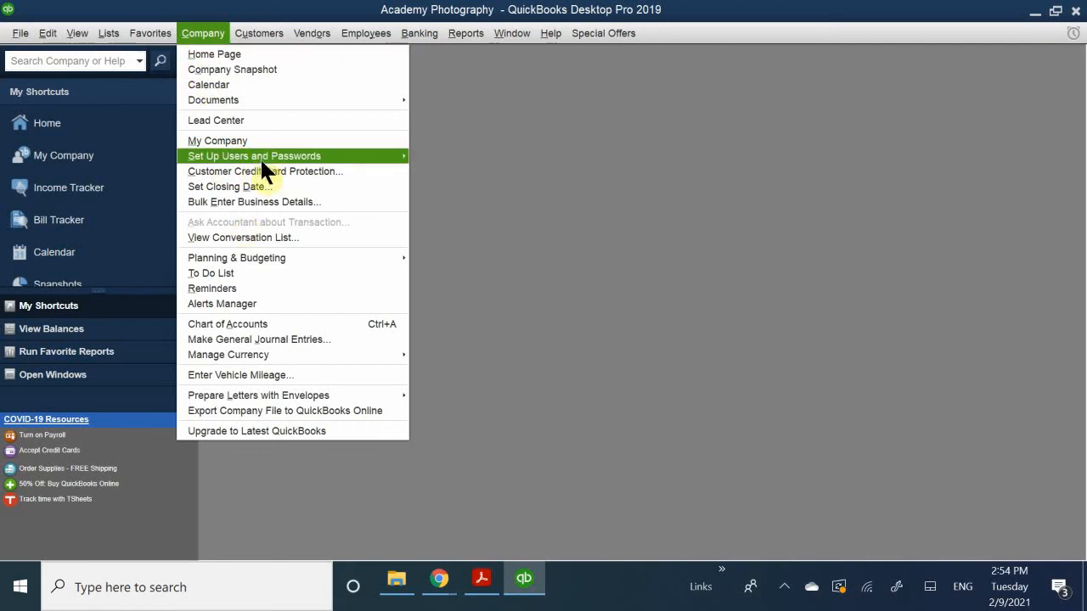
mouse_move(279, 160)
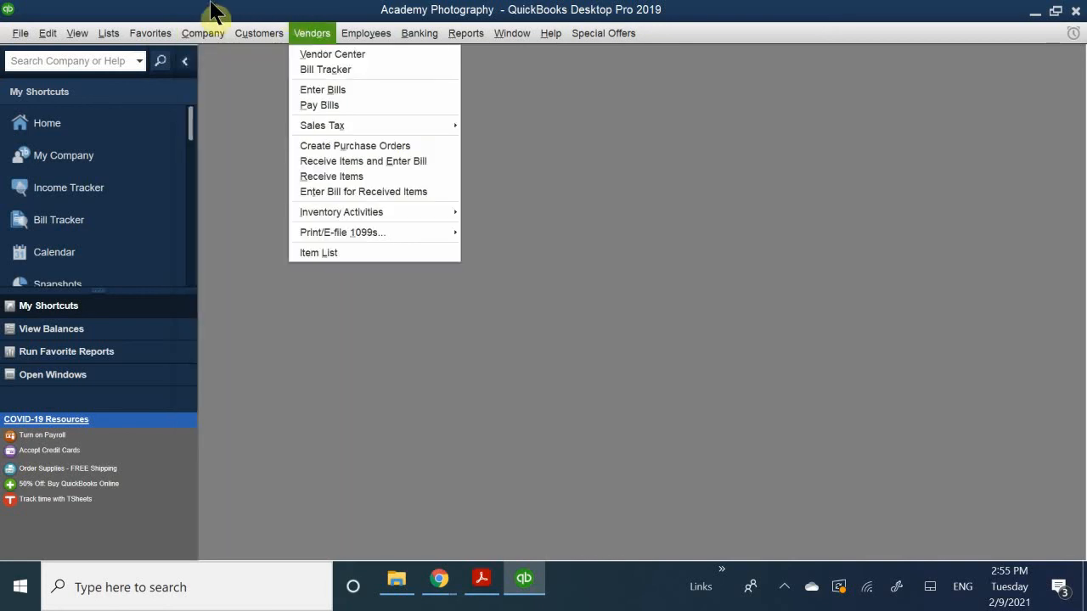
mouse_move(259, 34)
left_click(576, 214)
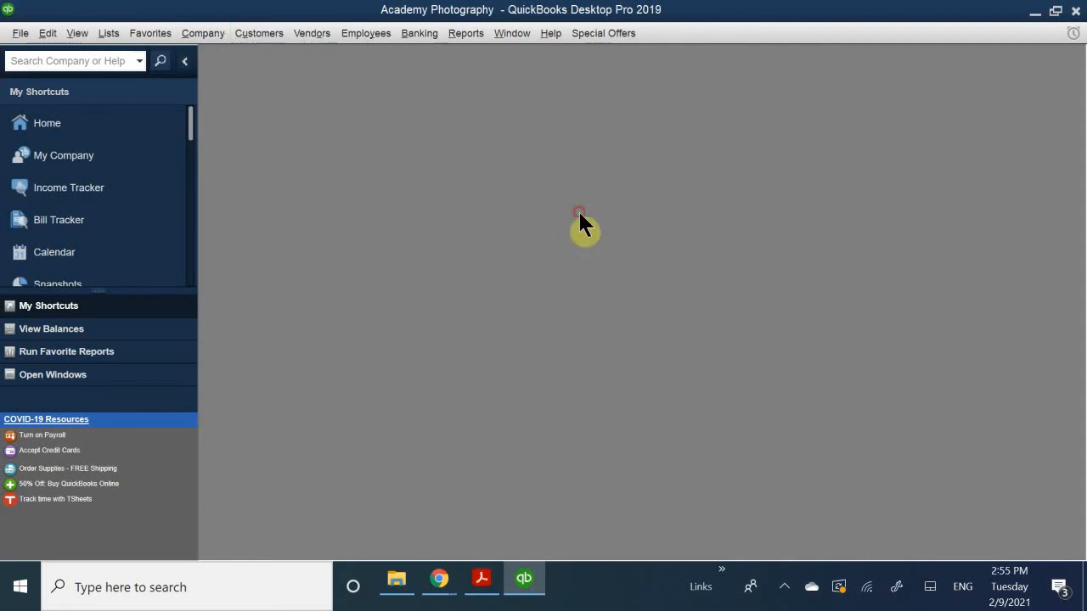
- Reopen the Home page and bring up the company preferences for Integrated Applications
left_click(64, 125)
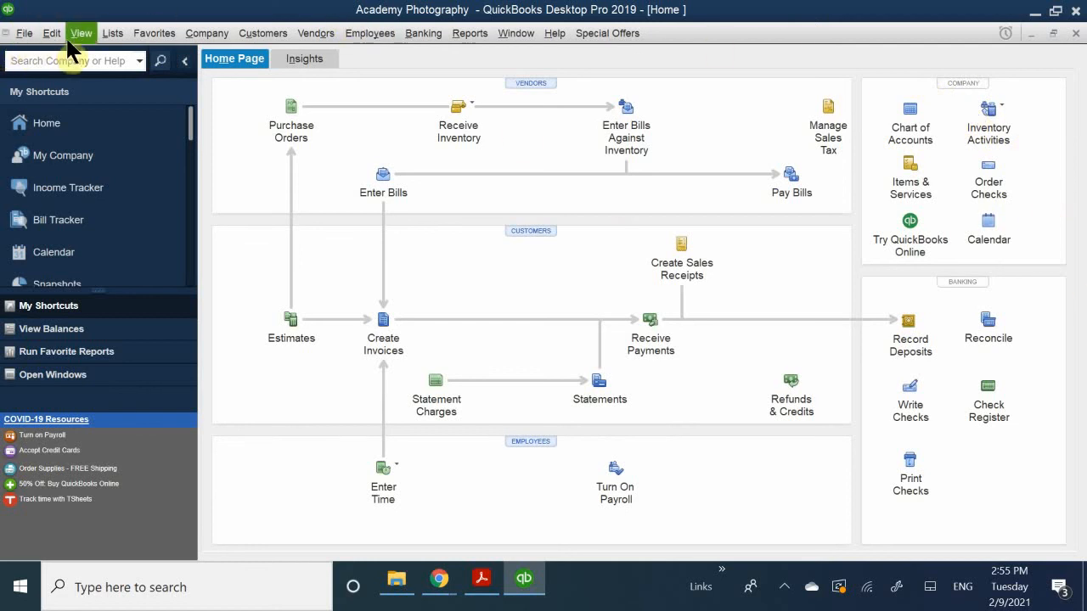
left_click(40, 39)
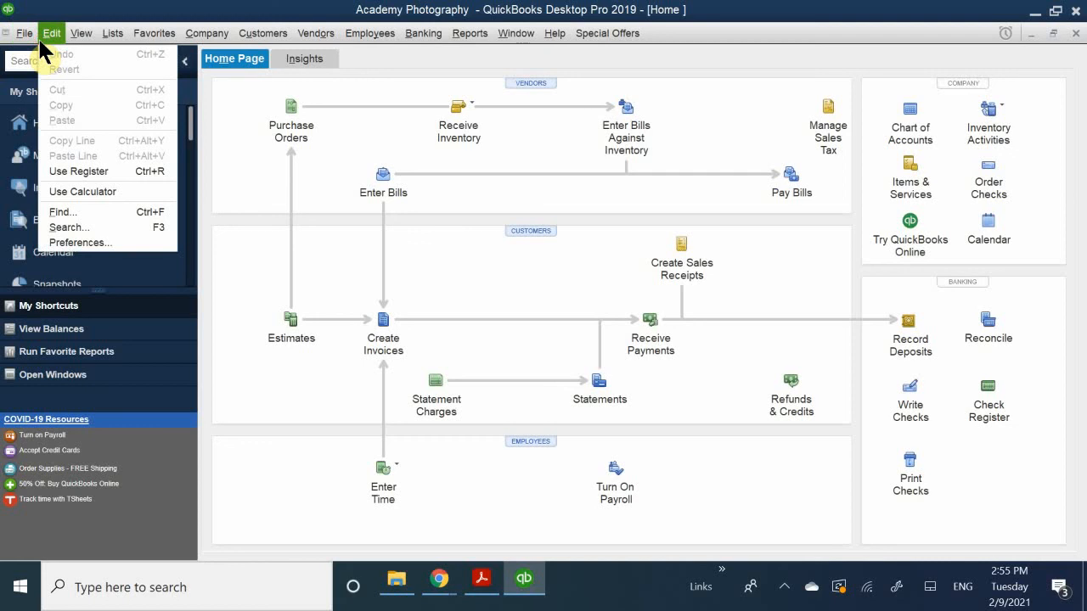
left_click(80, 243)
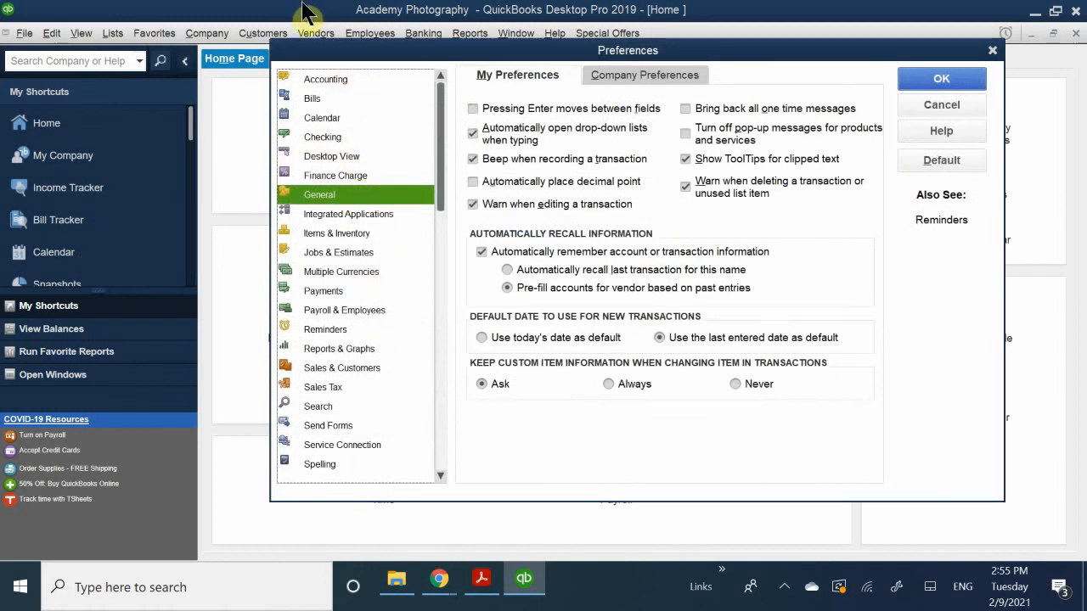
left_click_drag(351, 58, 292, 67)
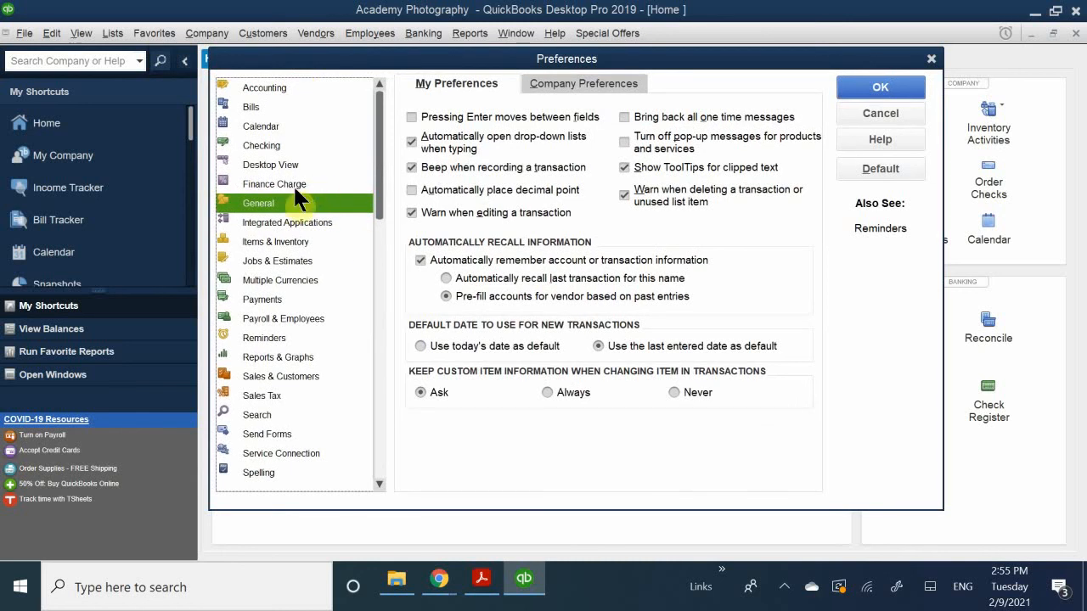
left_click(285, 224)
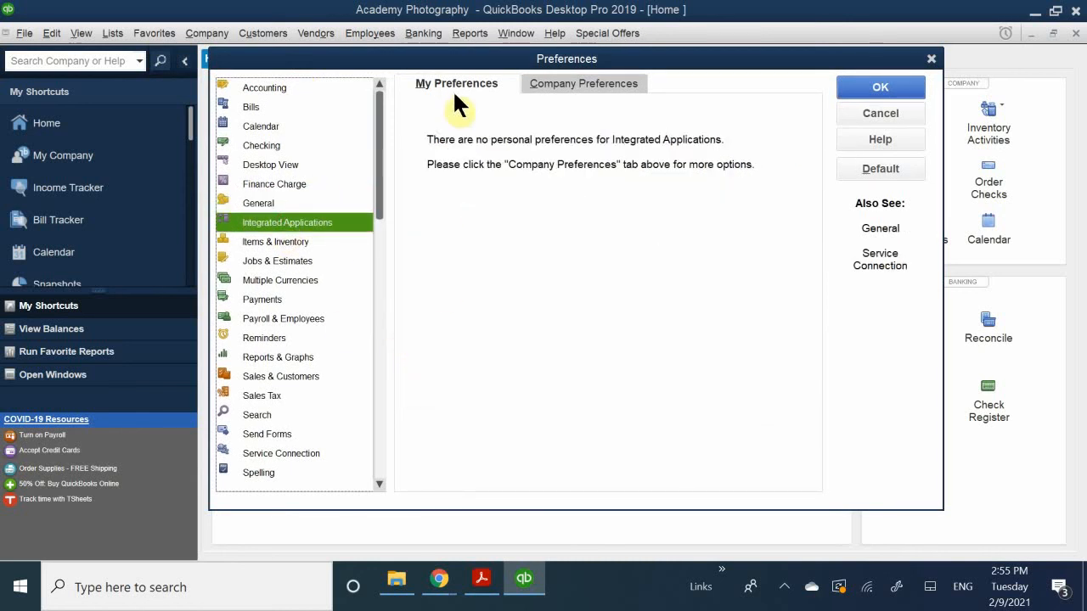
left_click(578, 83)
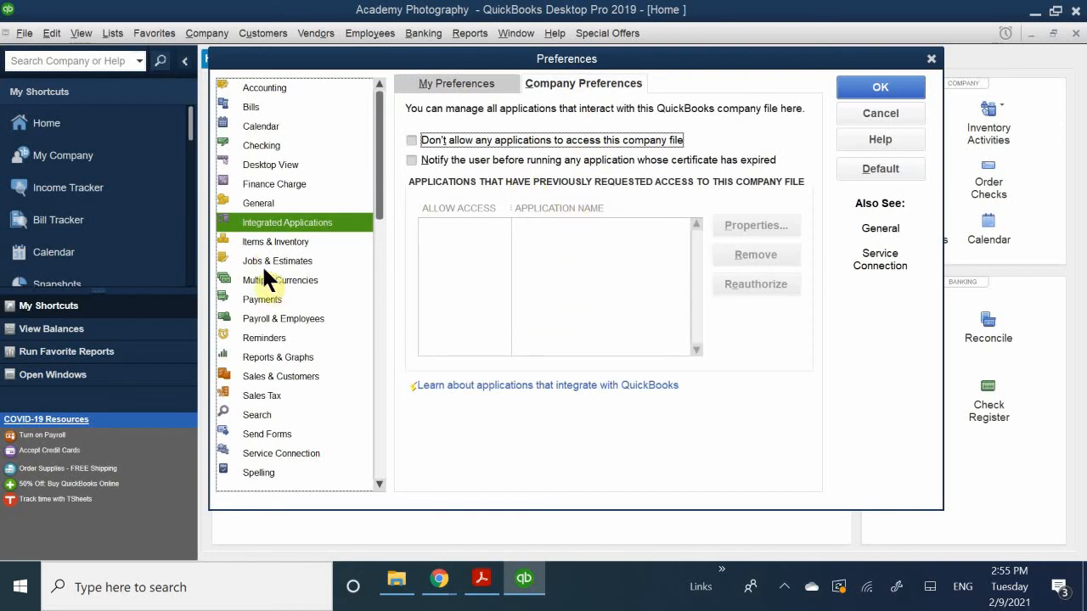
- Turn off "Inventory and purchase orders are active" in the Items & Inventory company preferences, and accept closing all open windows
left_click(285, 241)
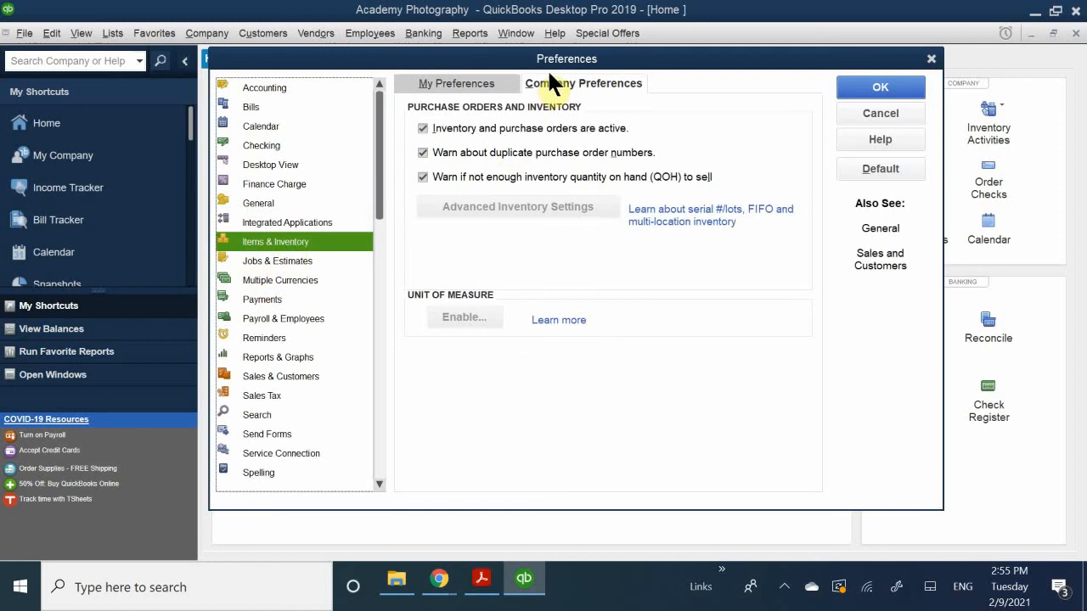
left_click(580, 75)
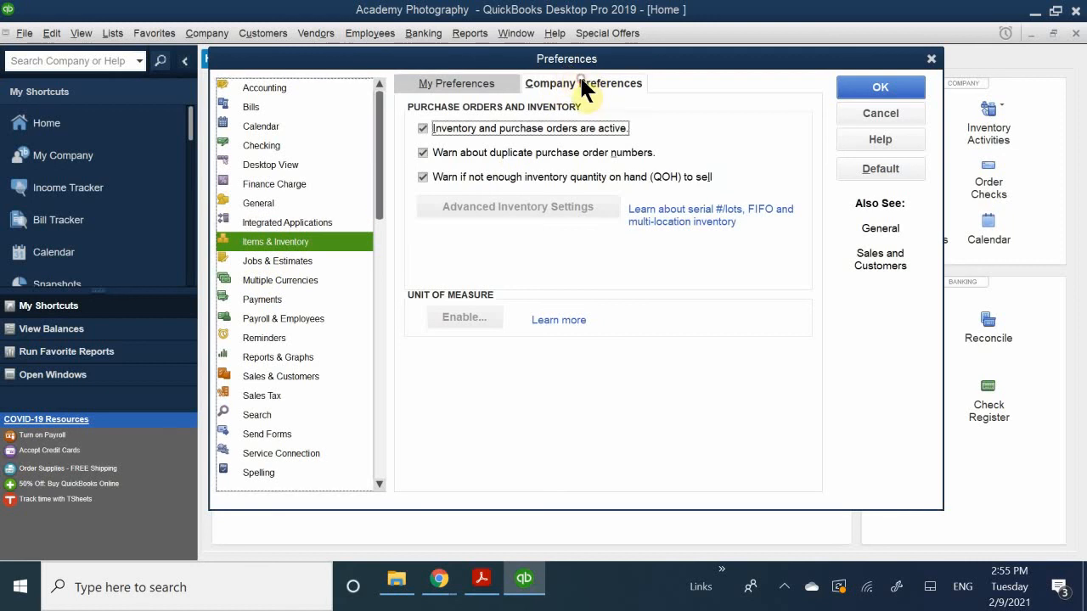
left_click(450, 127)
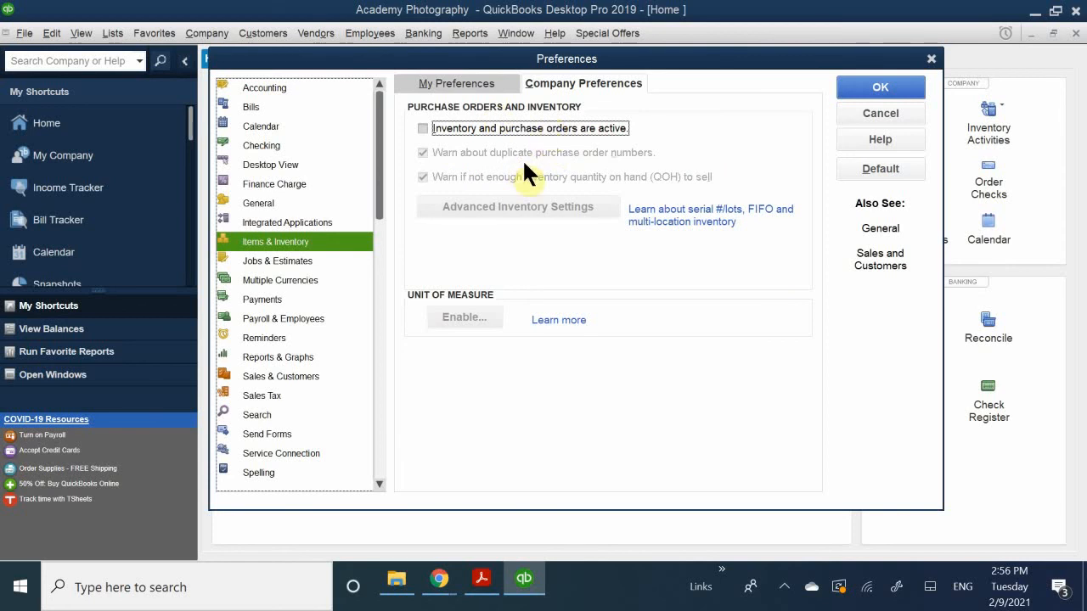
left_click(876, 90)
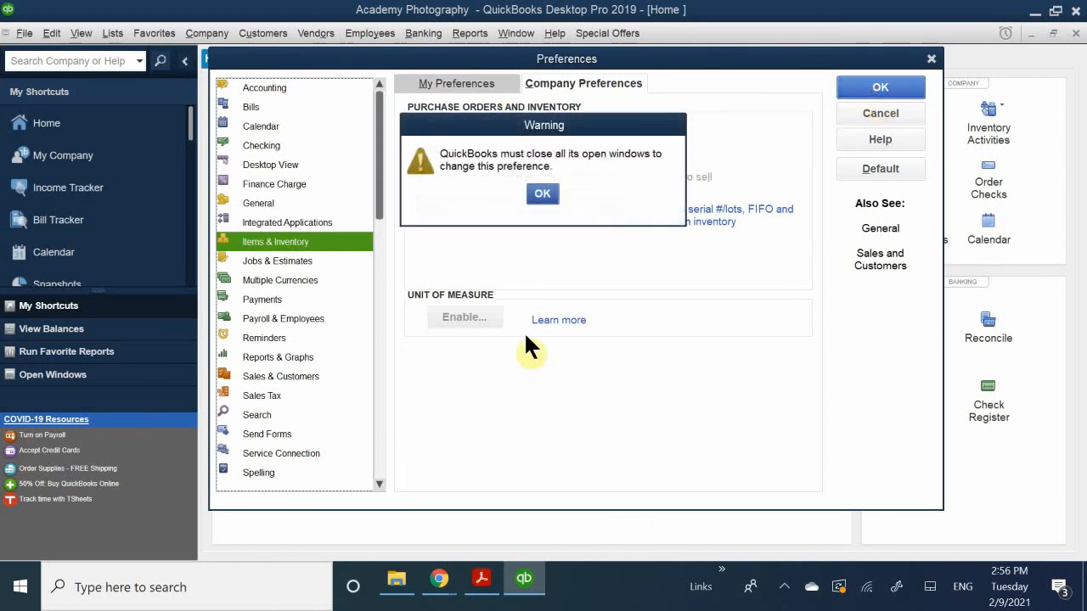
left_click(540, 194)
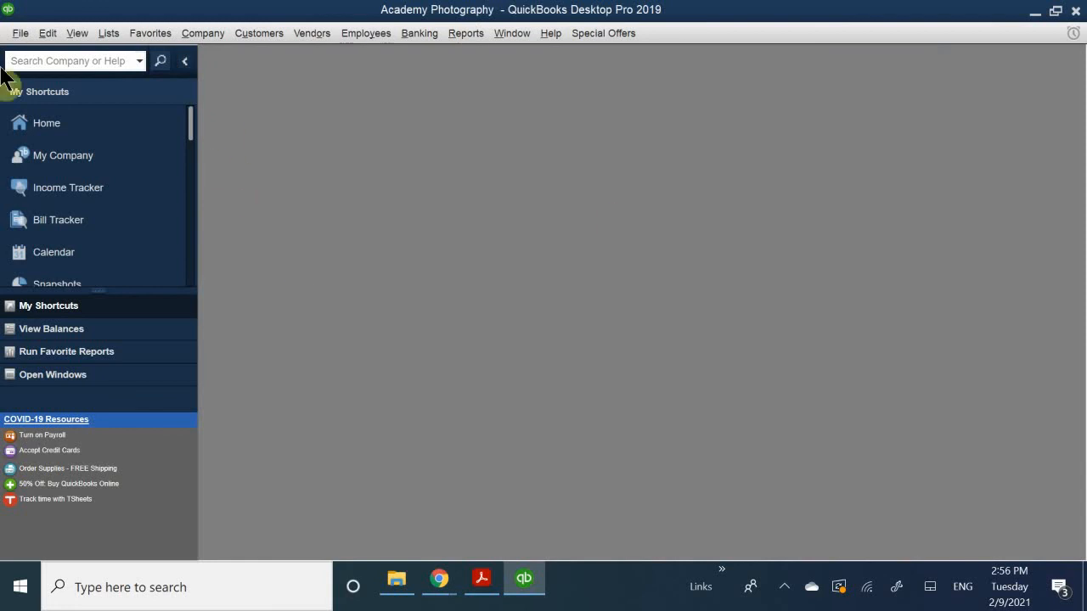
- Reopen the Home page and reposition its window so the whole workflow diagram is in view
left_click(81, 125)
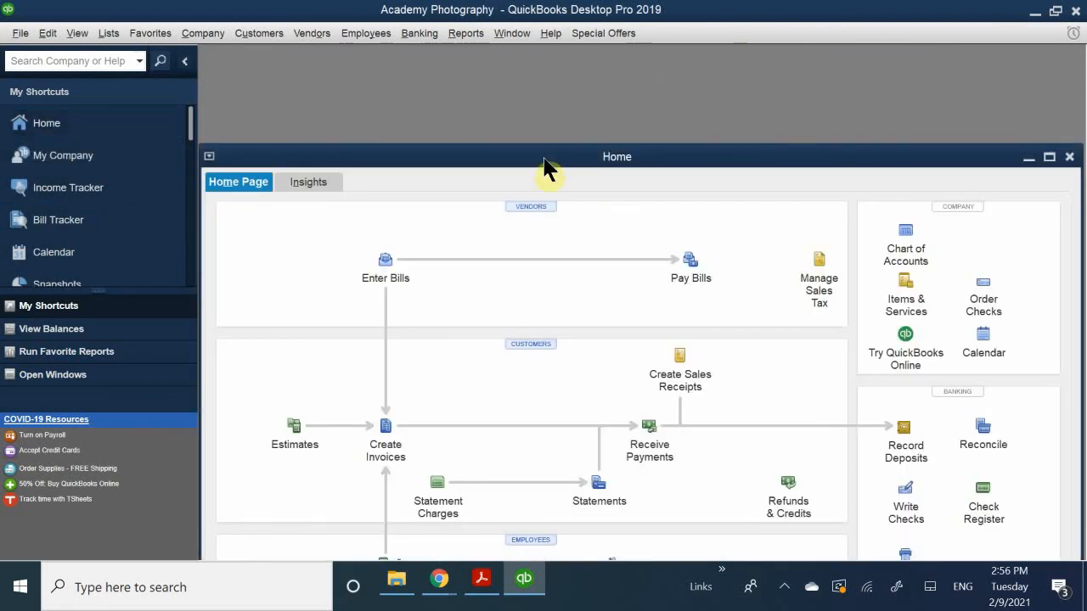
left_click_drag(518, 158, 601, 60)
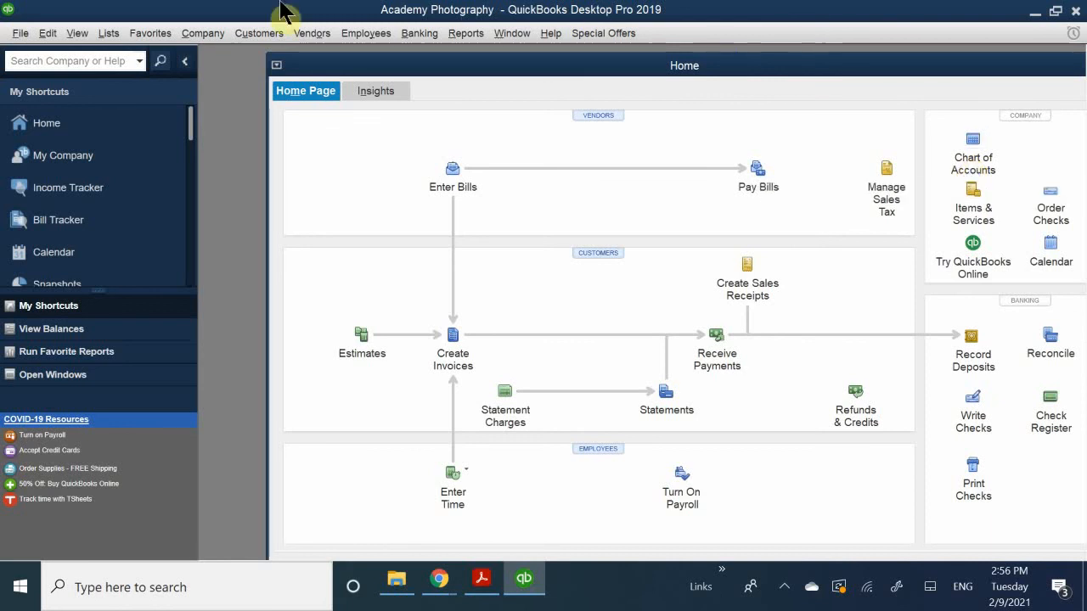
left_click(103, 33)
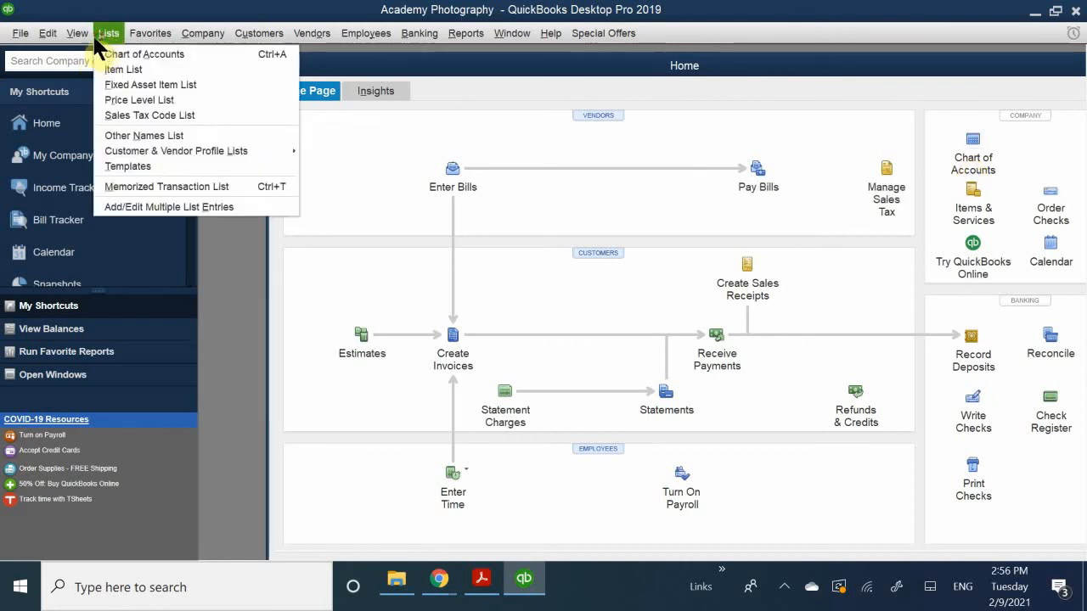
mouse_move(55, 34)
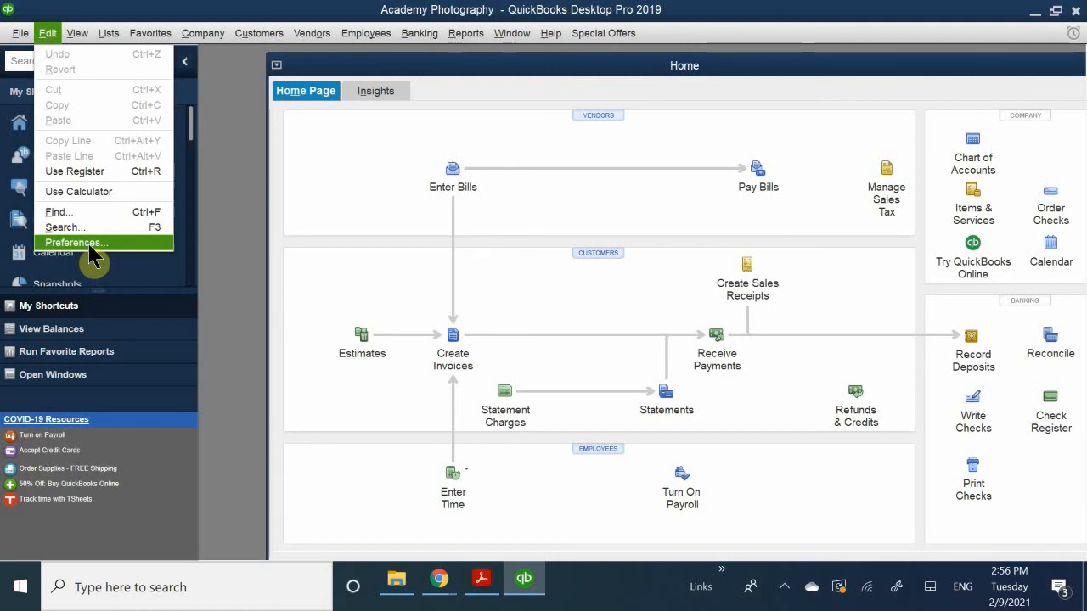
mouse_move(75, 41)
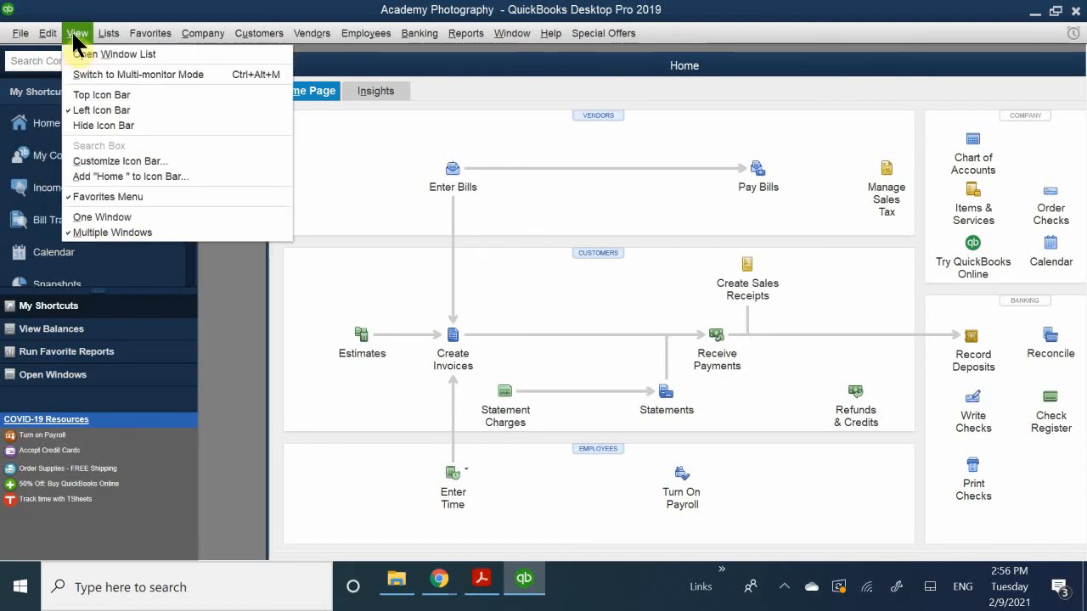
mouse_move(191, 30)
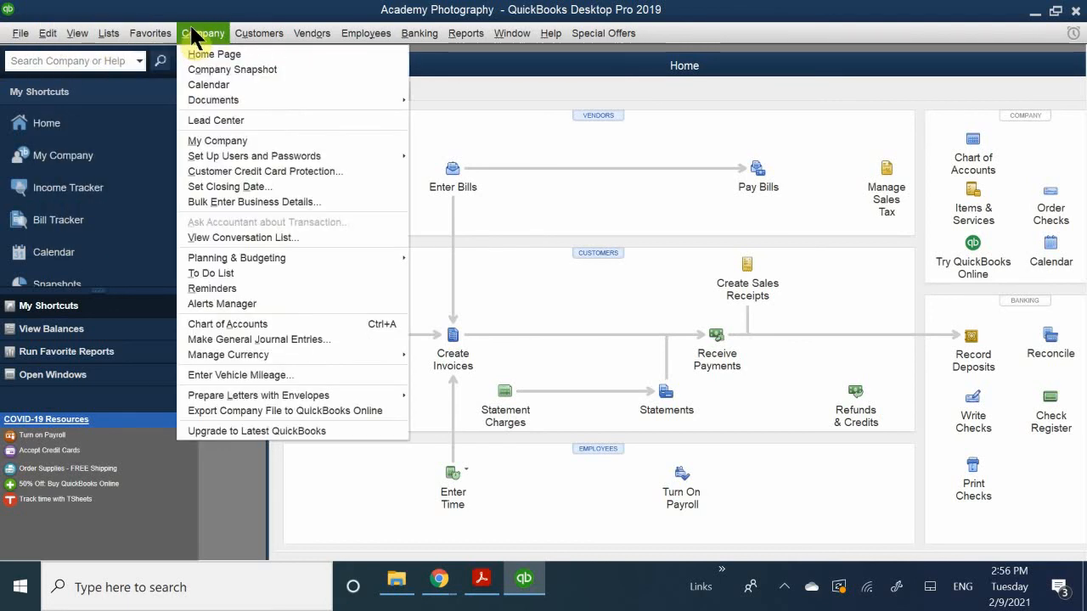
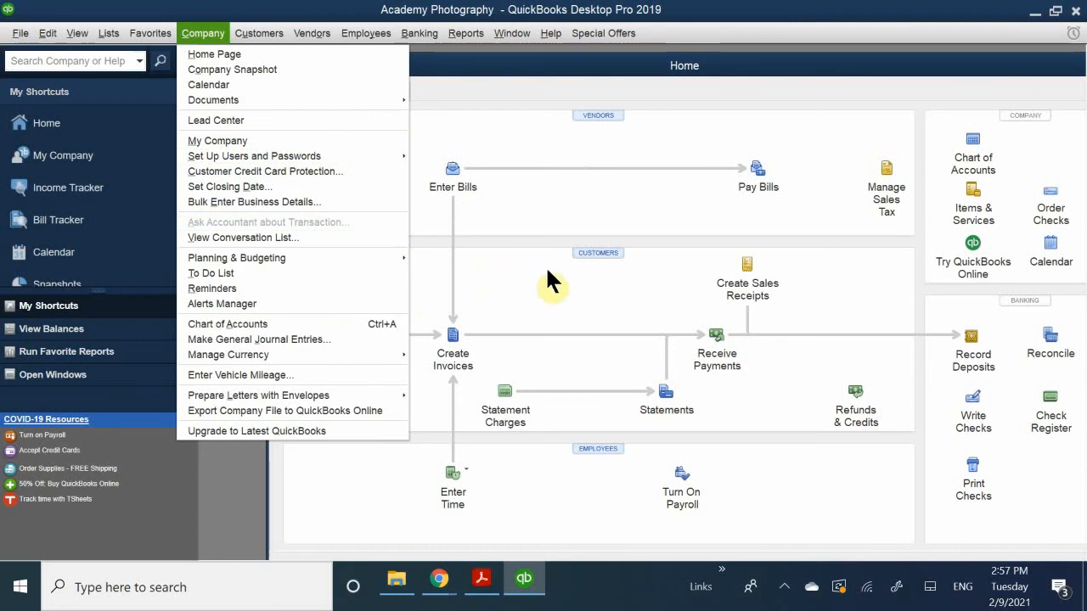
- Close the Home window and close the Academy Photography company file
left_click(465, 33)
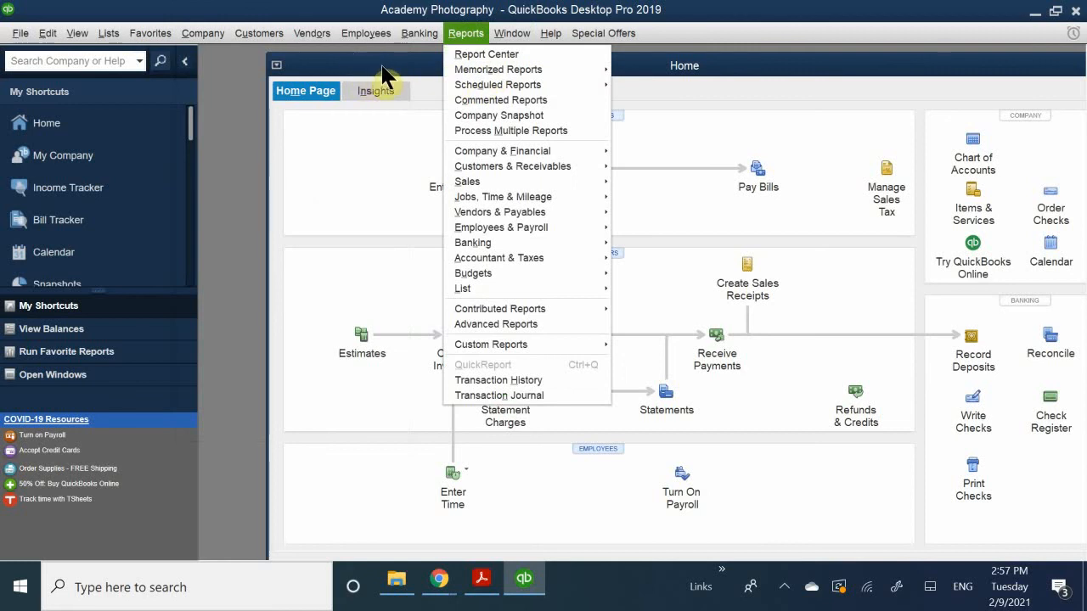
left_click_drag(373, 65, 204, 263)
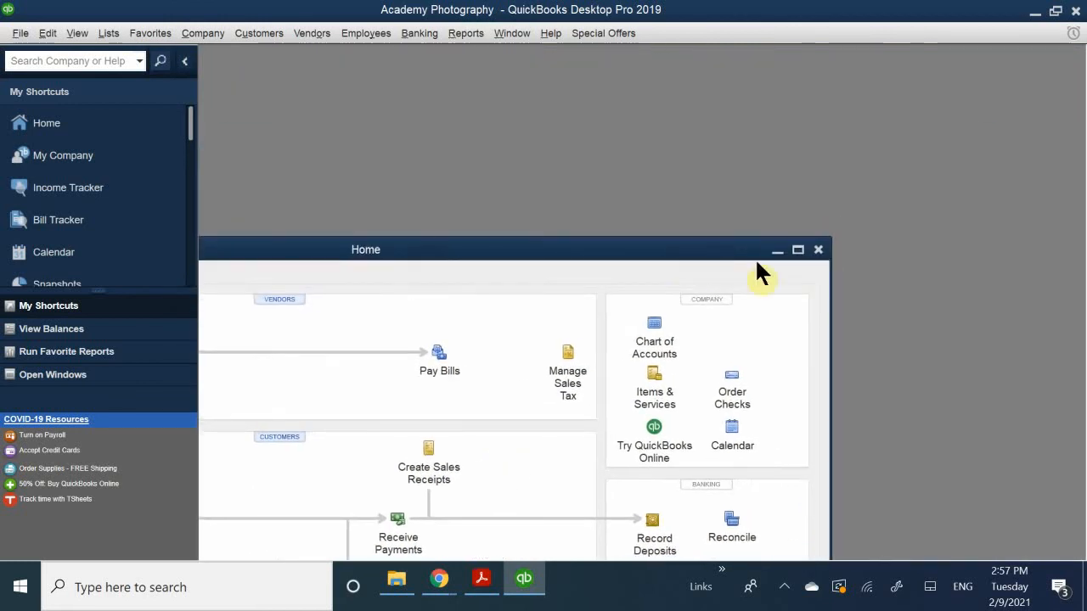
left_click(821, 251)
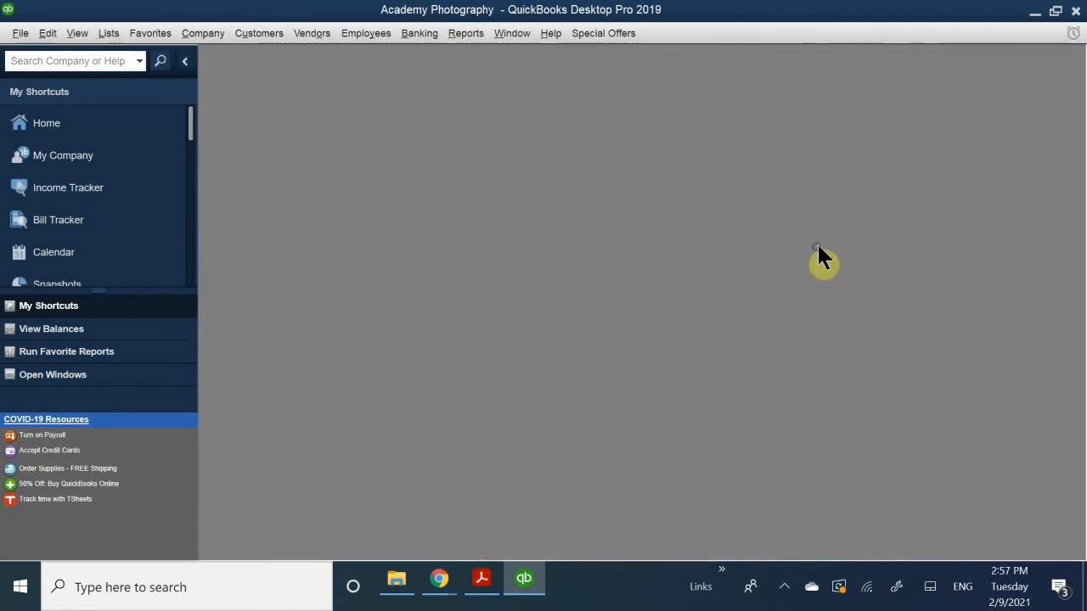
left_click(19, 33)
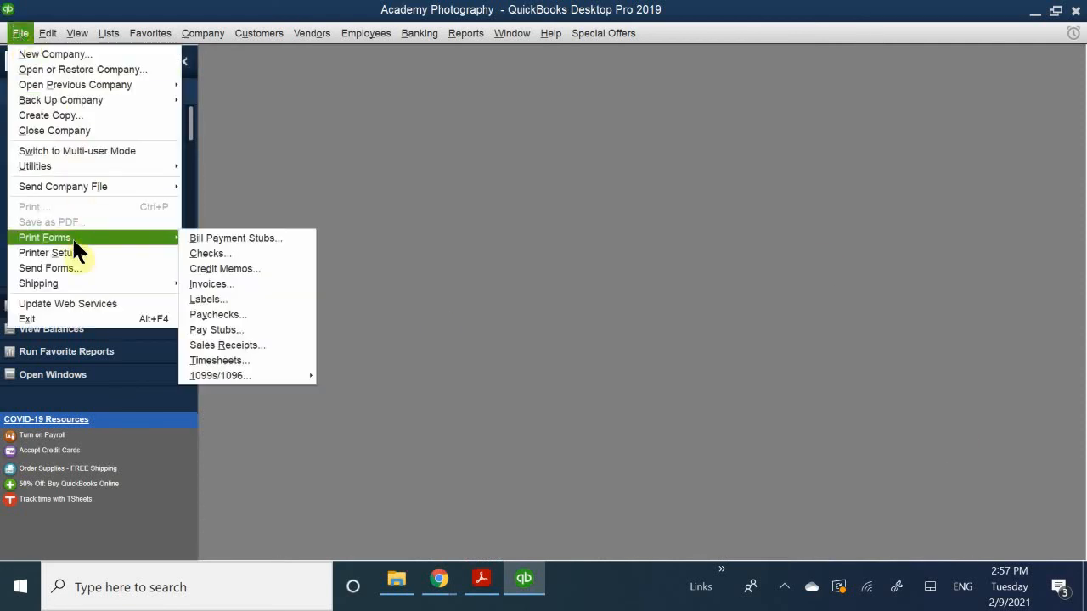
mouse_move(19, 33)
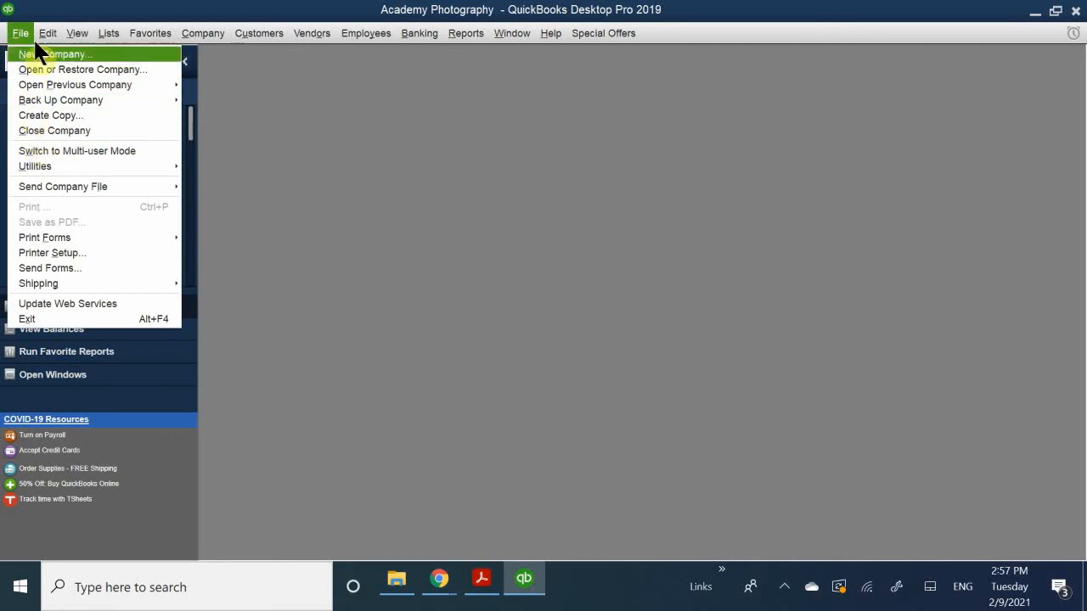
left_click(77, 136)
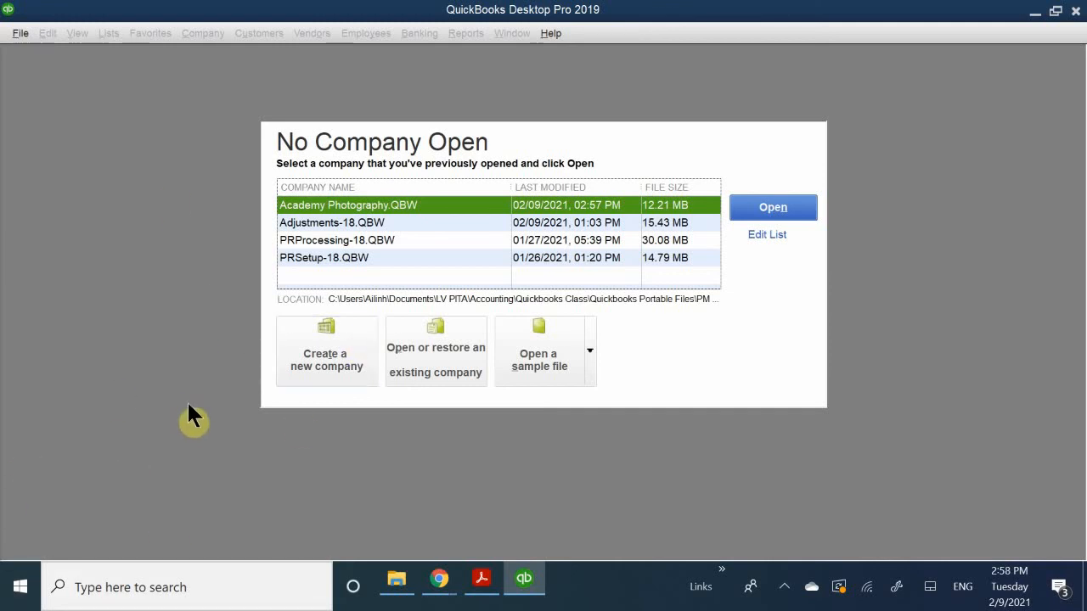
- Start the setup of a new company and skip the Intuit account sign-in
left_click(320, 344)
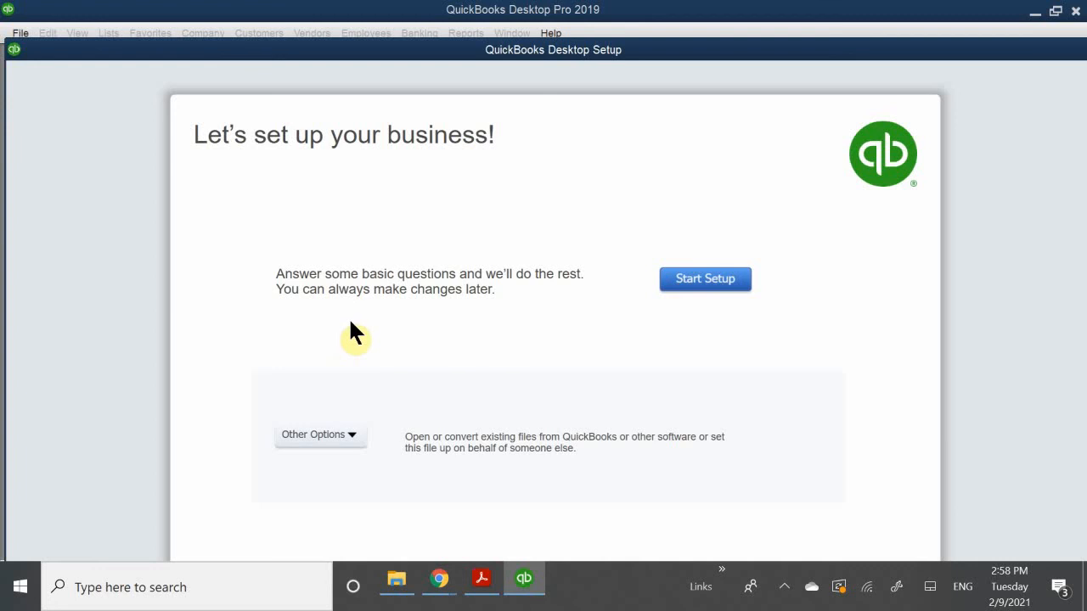
left_click(710, 282)
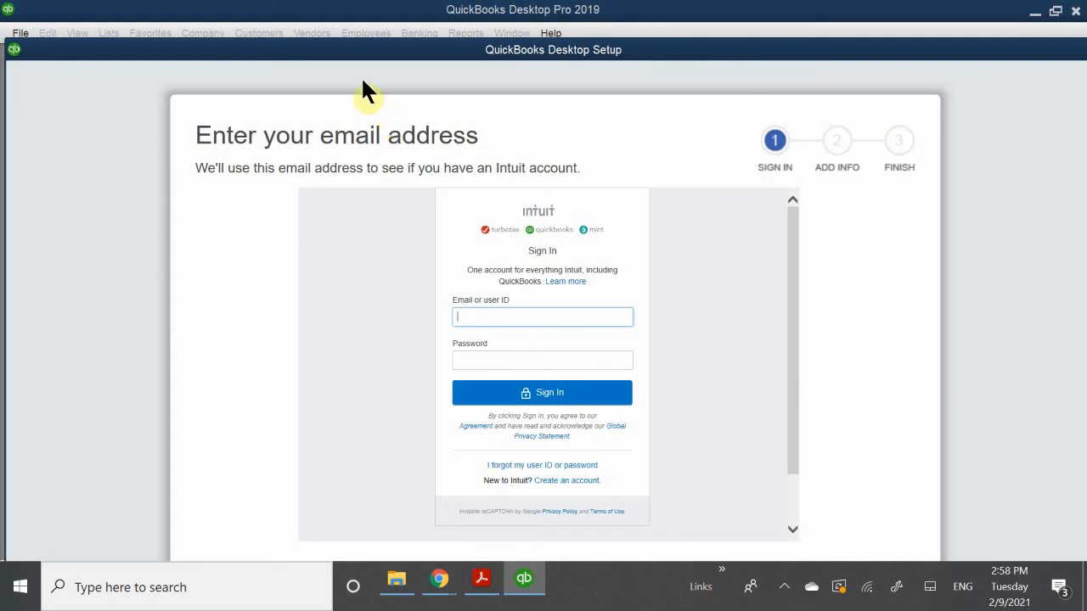
left_click_drag(291, 53, 294, 12)
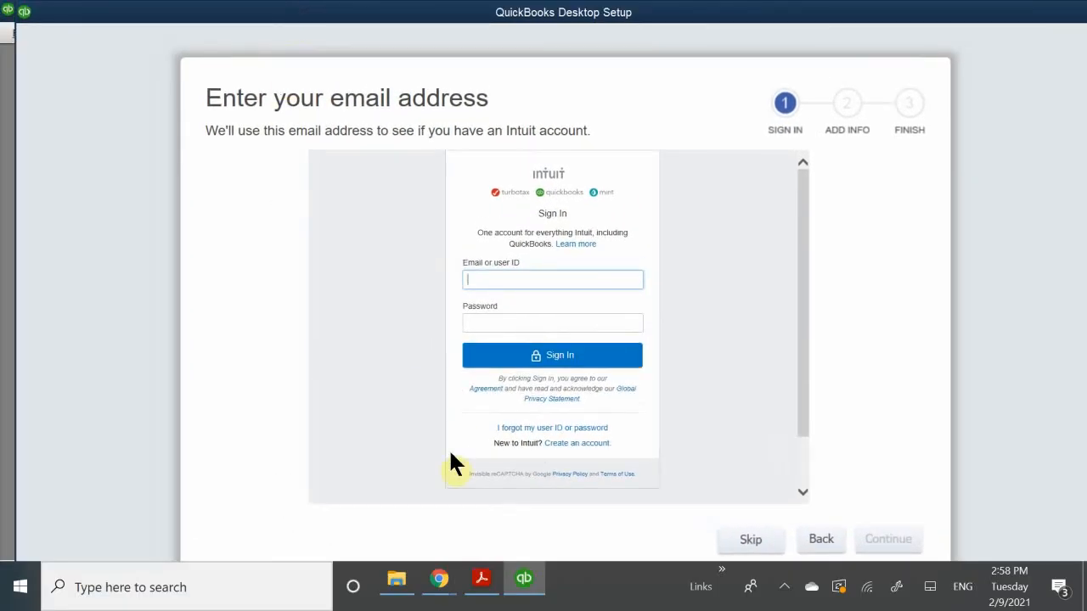
left_click(756, 542)
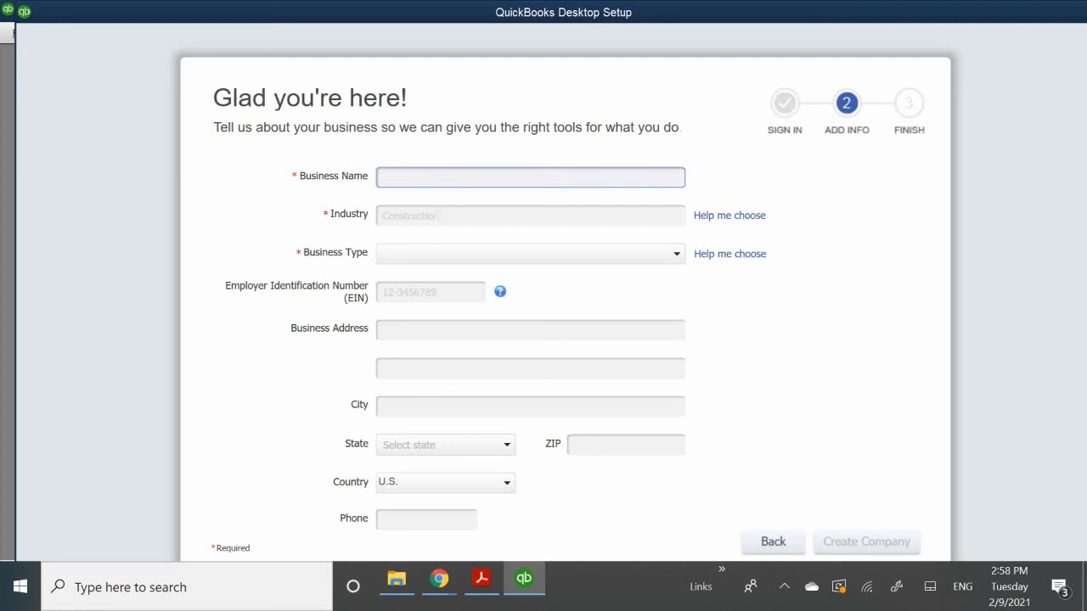
- Enter Coffee Cafe as the business name of the new company
type("C")
key("BackSpace")
type("Coffee Cat")
type("e")
- Set the industry to "Restaurant, Caterer, or Bar" and the business type to Sole Proprietorship
left_click(417, 218)
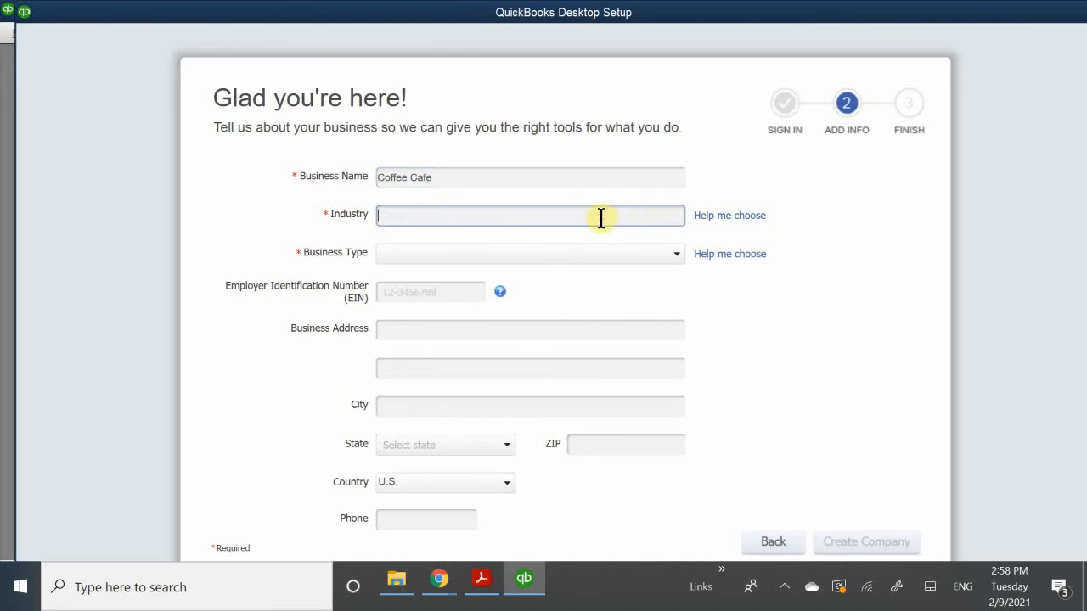
type("re")
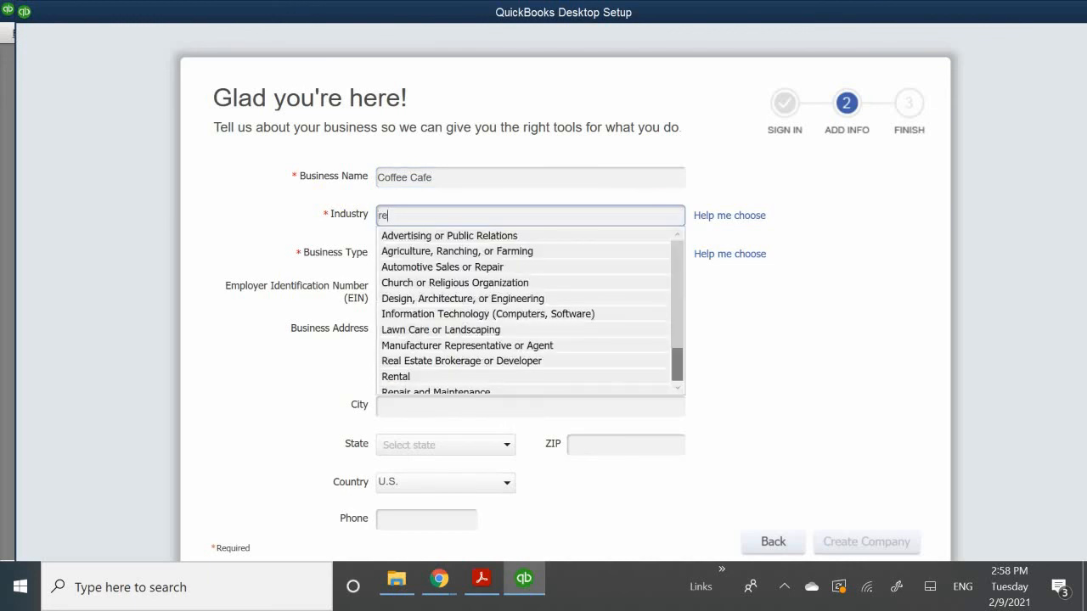
key("BackSpace")
key("BackSpace")
type("rest")
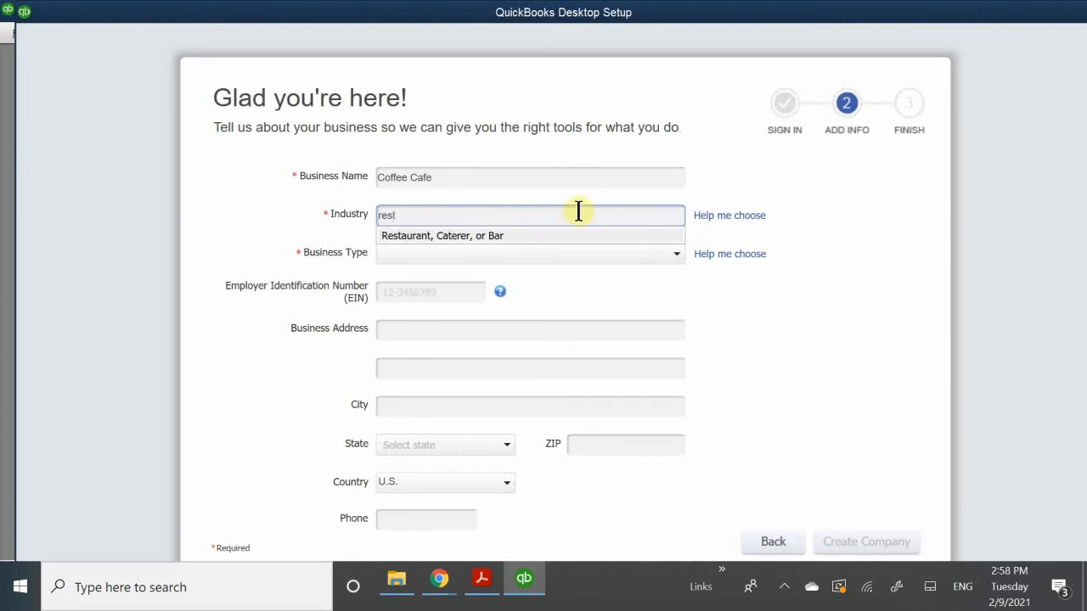
left_click(411, 233)
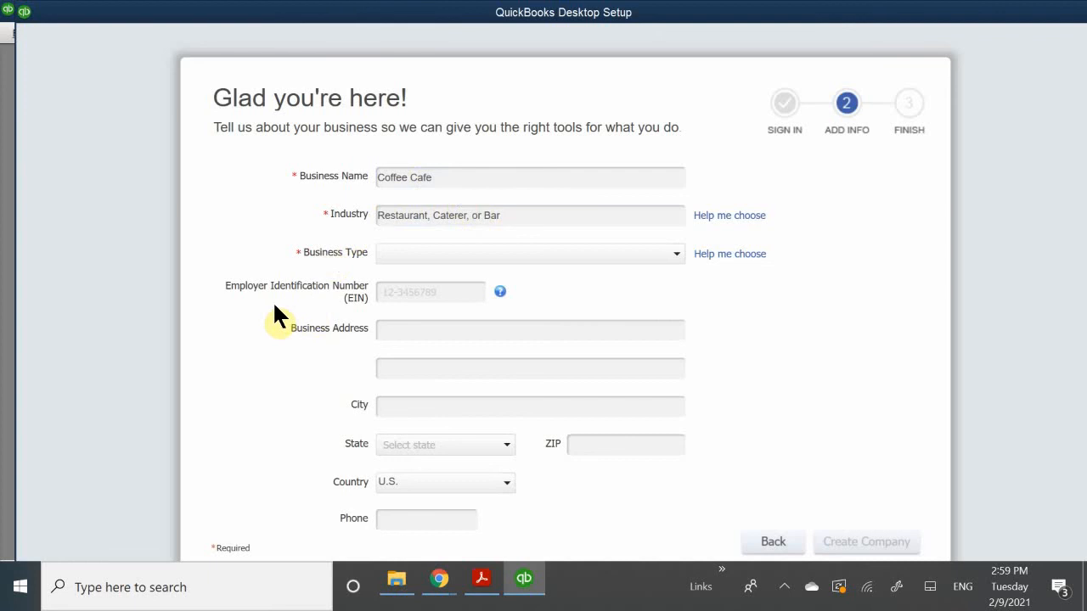
left_click(409, 253)
left_click(406, 277)
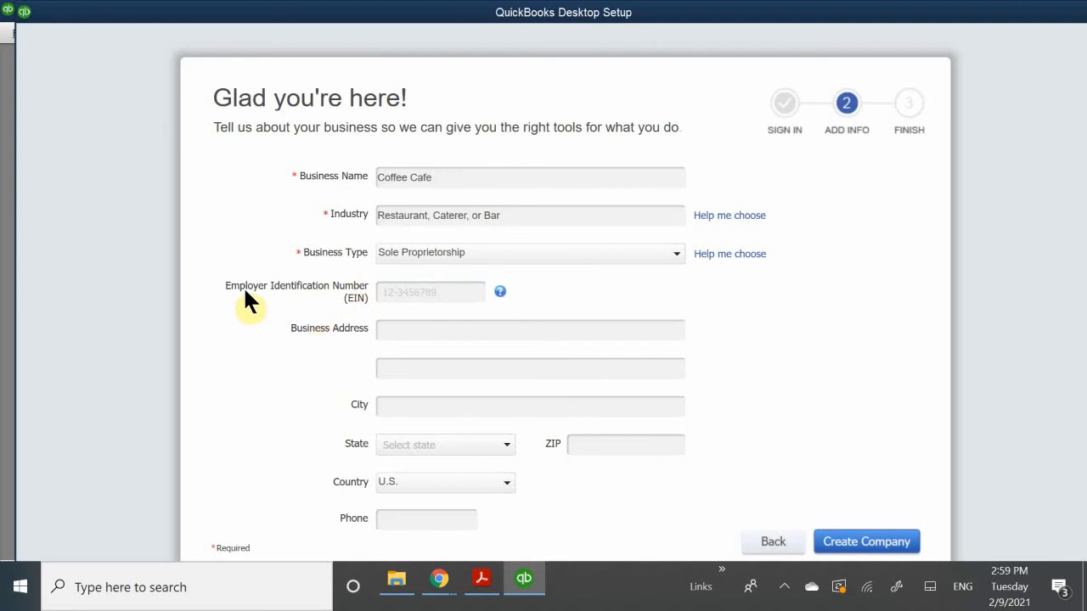
- Enter the company's Employer Identification Number
left_click(416, 289)
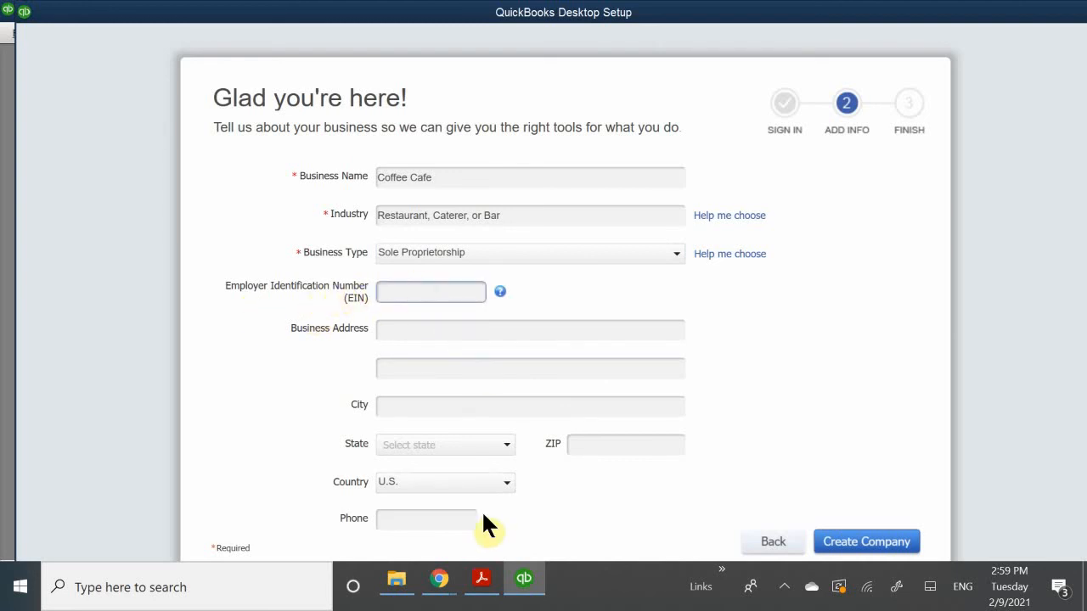
type("12-1234567")
- Fill in the street line of the business address
left_click(392, 330)
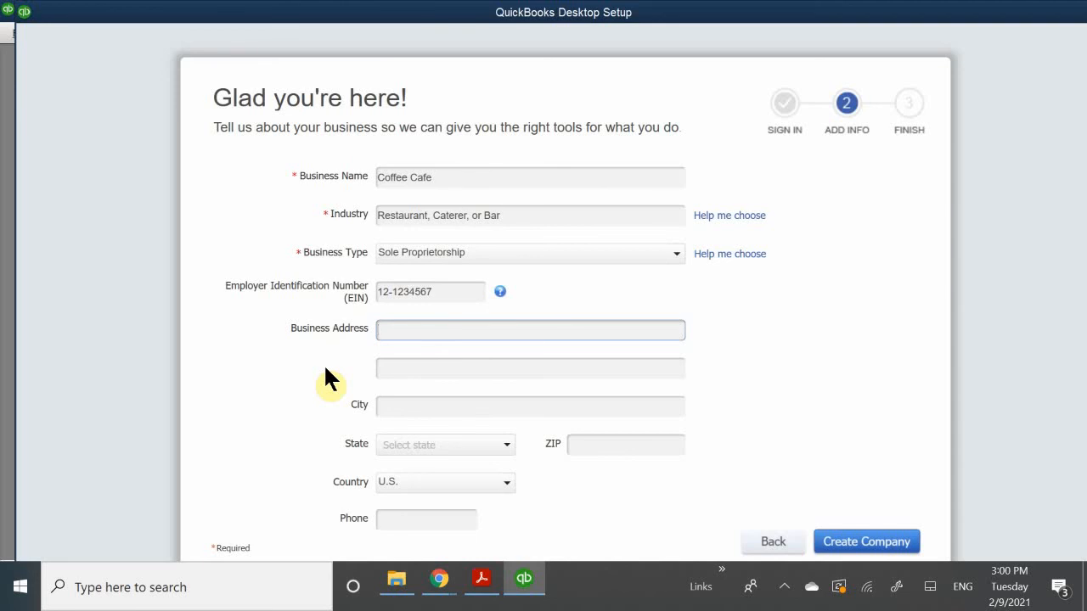
- Enter the business's city and select its state
left_click(400, 406)
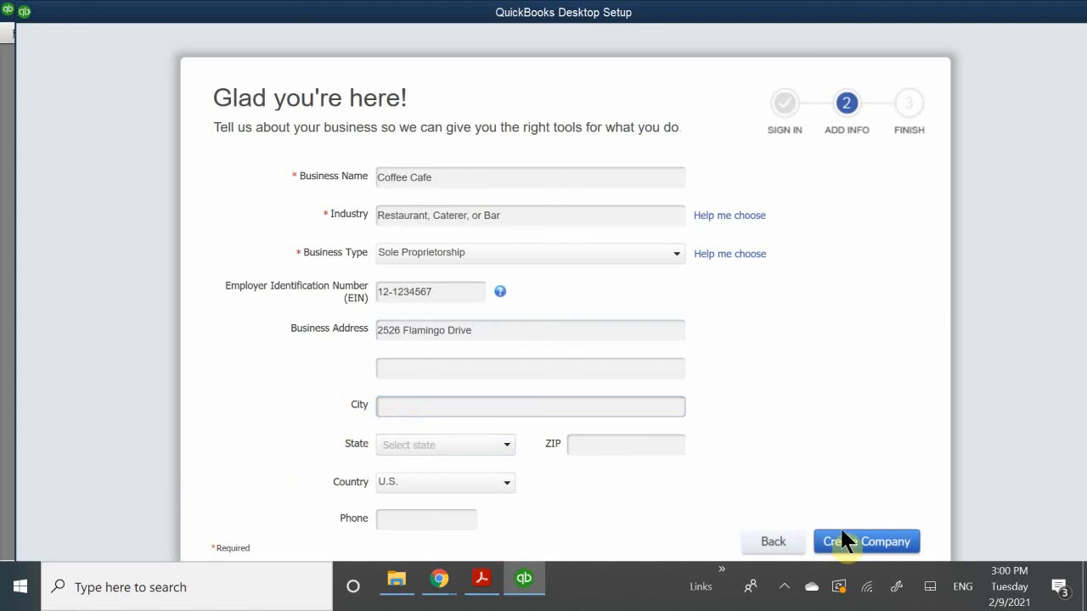
type("L")
key("BackSpace")
type("Las Vegas")
left_click(387, 448)
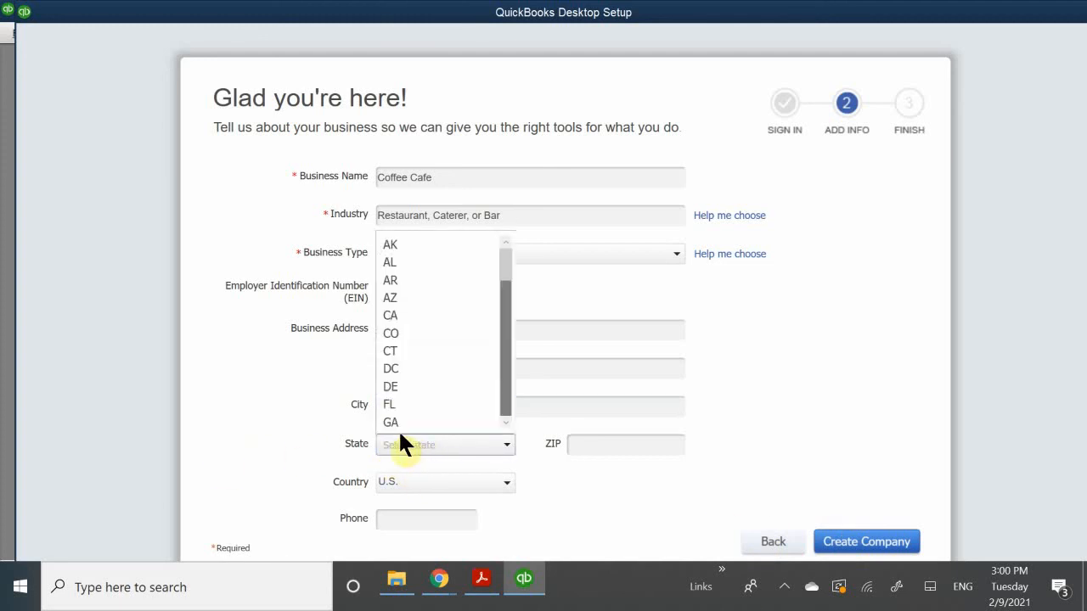
scroll(403, 374, "down", 2)
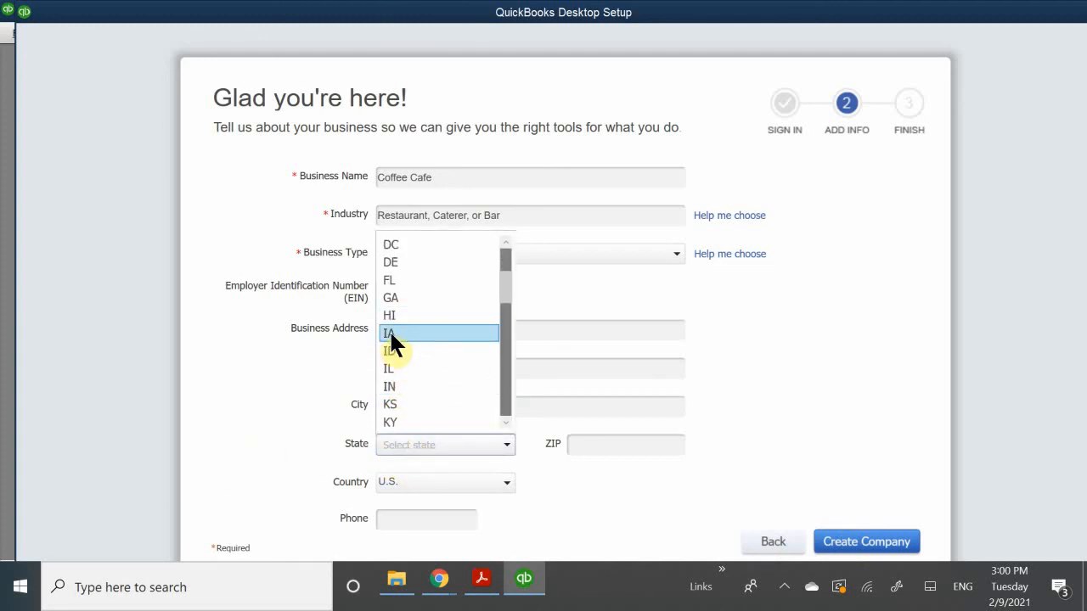
scroll(390, 340, "down", 8)
scroll(397, 349, "up", 2)
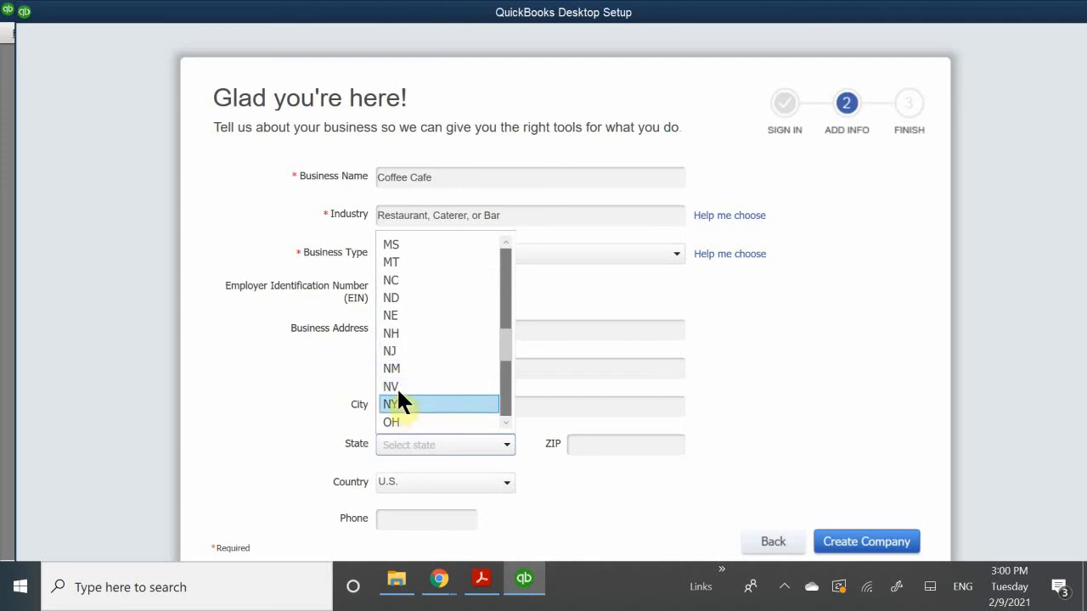
left_click(397, 387)
- Complete the business contact details with the ZIP code and phone number
left_click(600, 447)
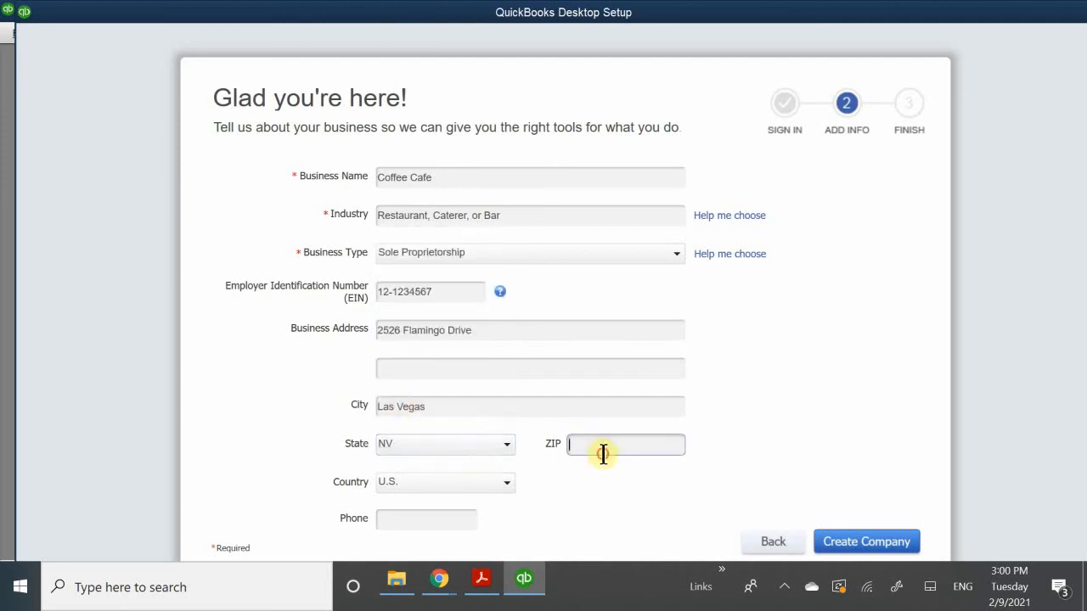
type("89136")
left_click(383, 520)
type("702")
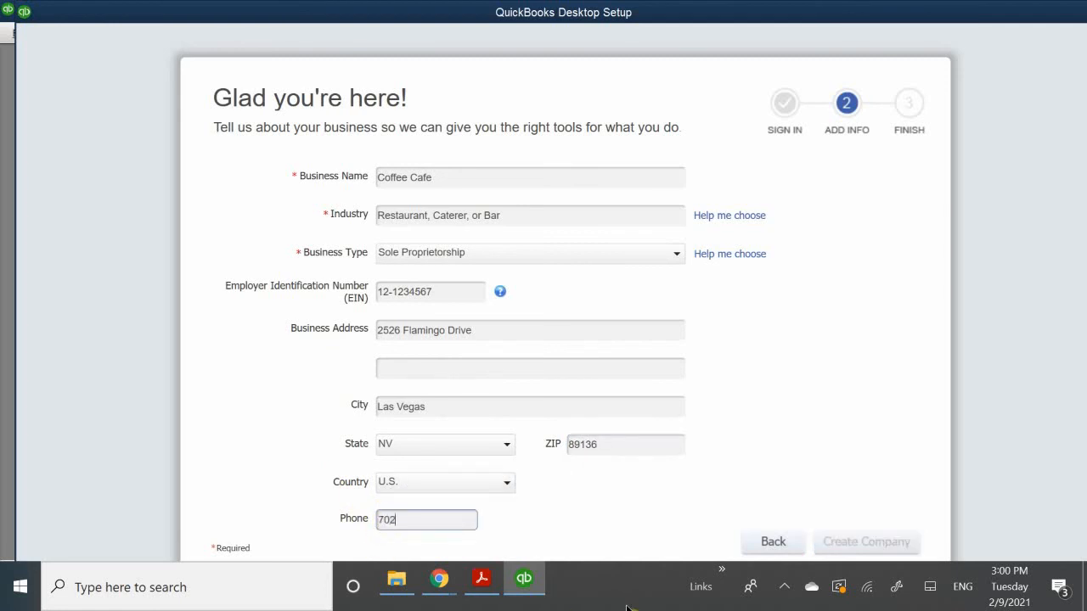
type("-555-1212")
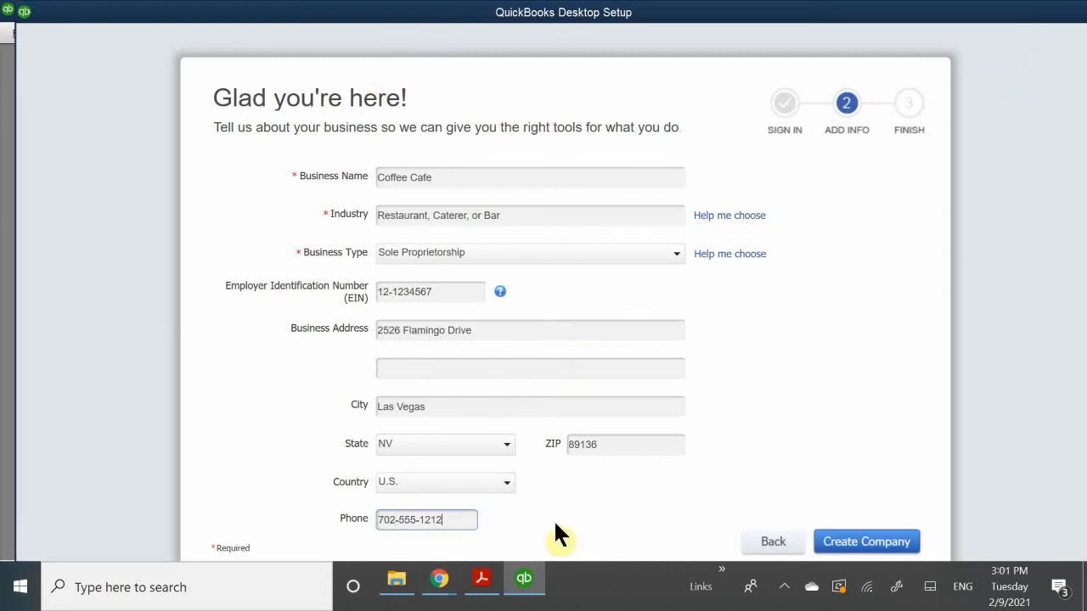
- Create the Coffee Cafe company file, dismiss the QuickBooks Payments offer, and finish the setup to start working
left_click(866, 544)
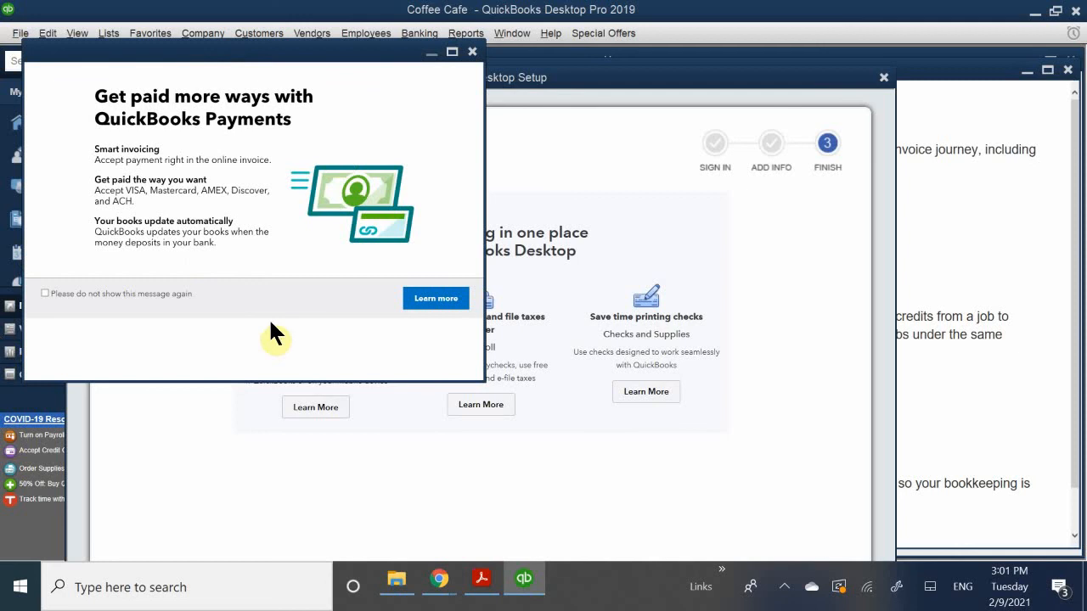
left_click(473, 52)
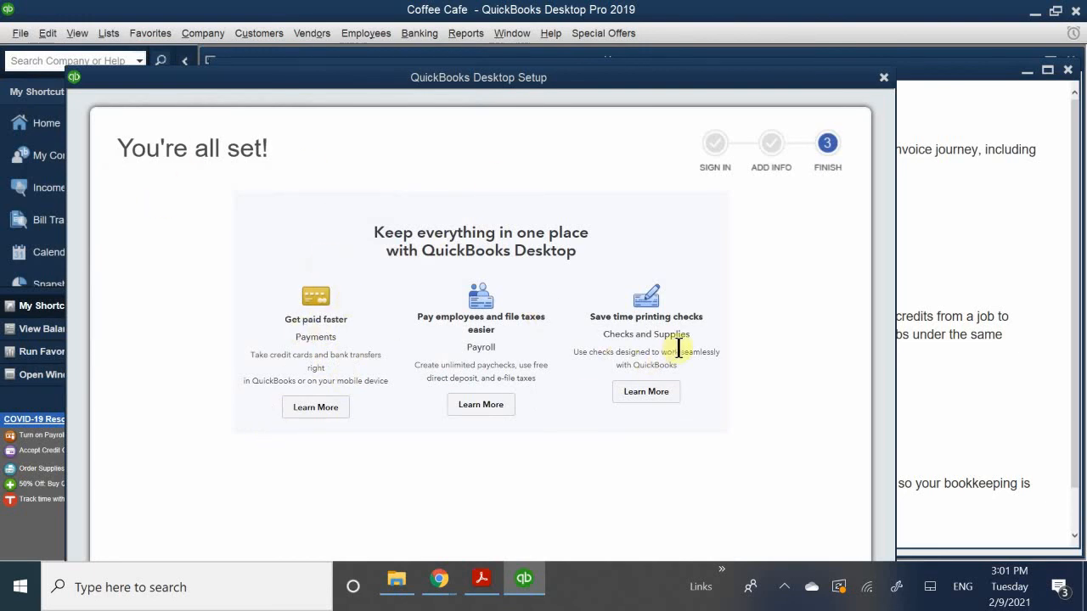
left_click(427, 76)
left_click_drag(428, 74, 444, 26)
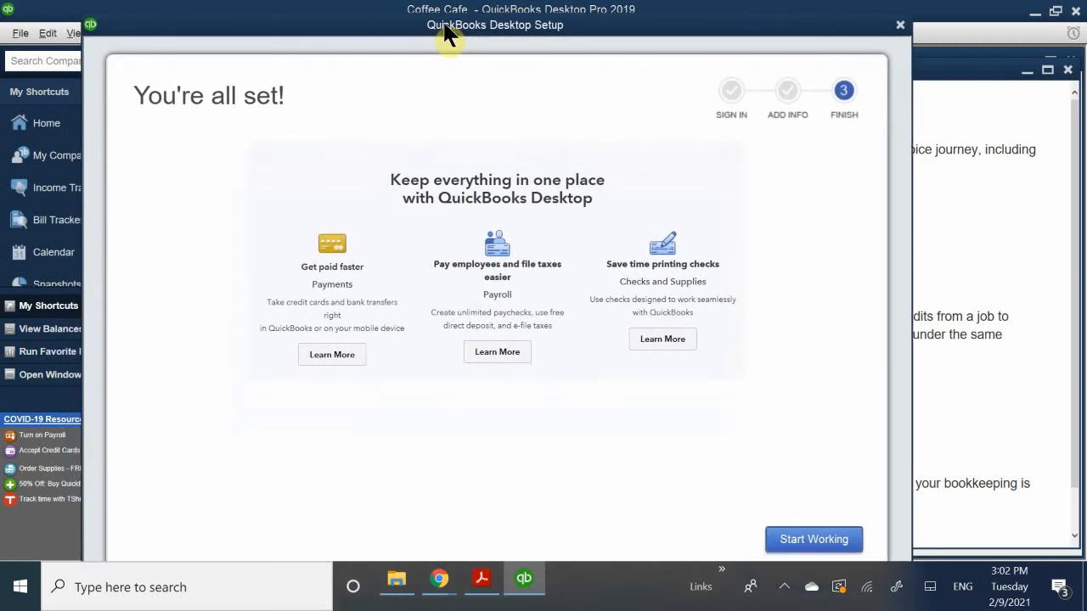
left_click(813, 541)
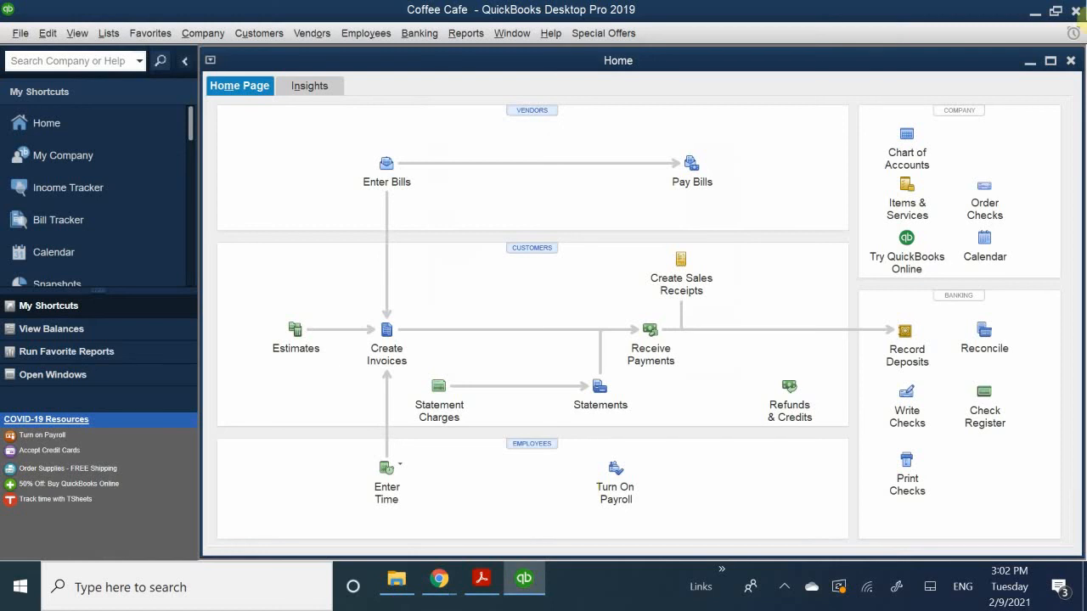
- Examine Coffee Cafe's Chart of Accounts in a maximized window, then restore and close it
left_click(901, 158)
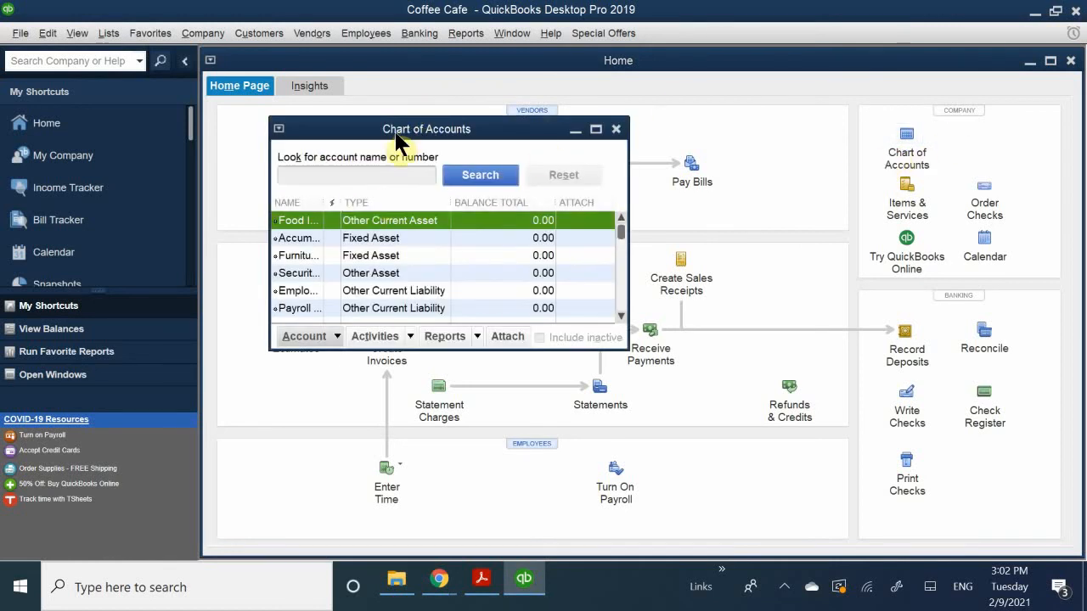
double_click(422, 128)
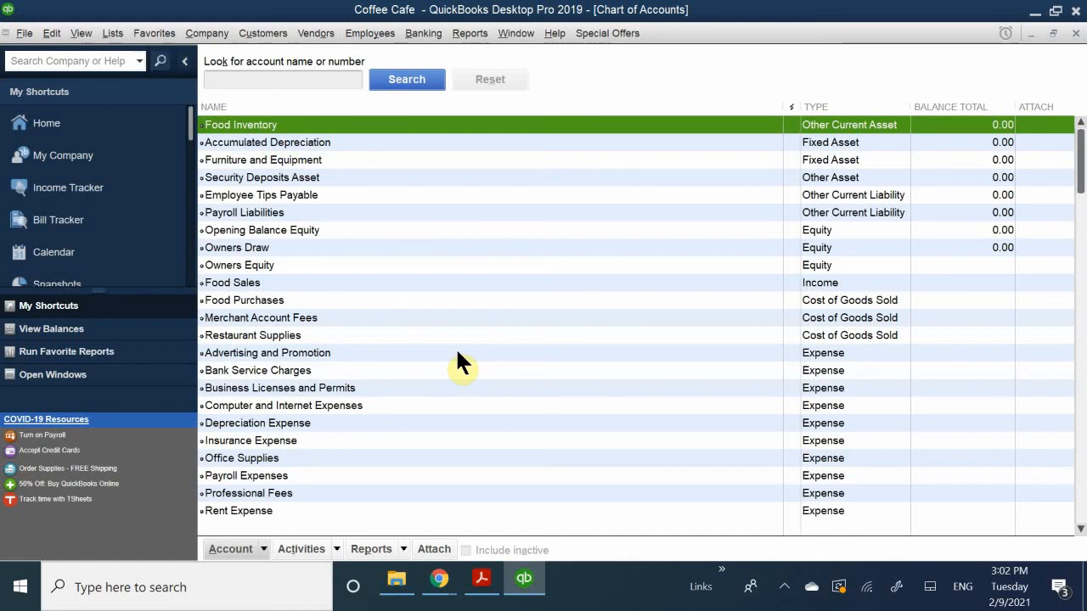
scroll(452, 399, "down", 2)
scroll(451, 406, "up", 2)
left_click(1053, 33)
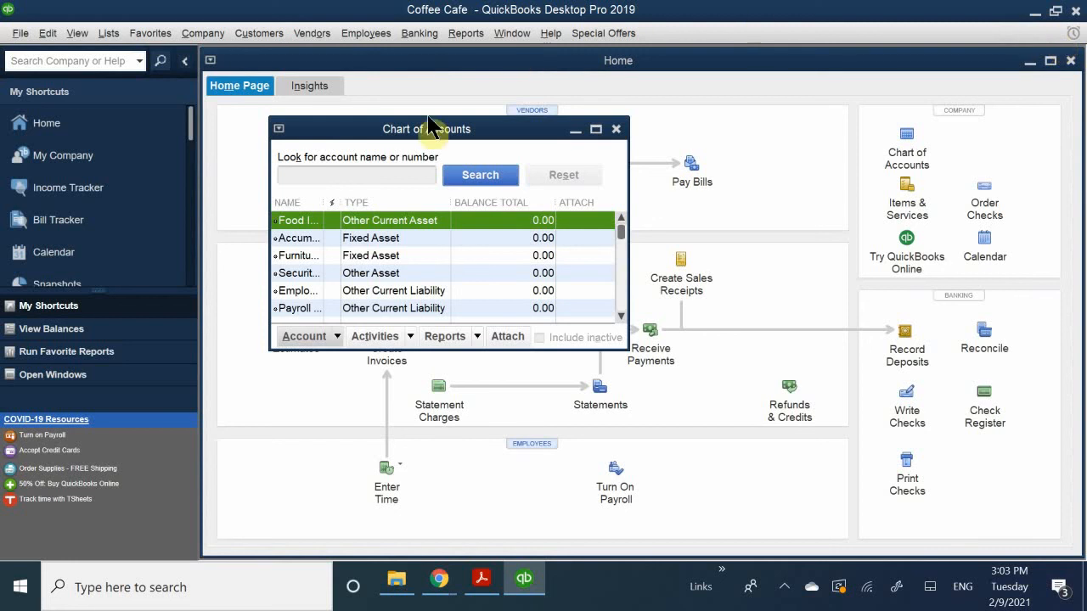
left_click(616, 130)
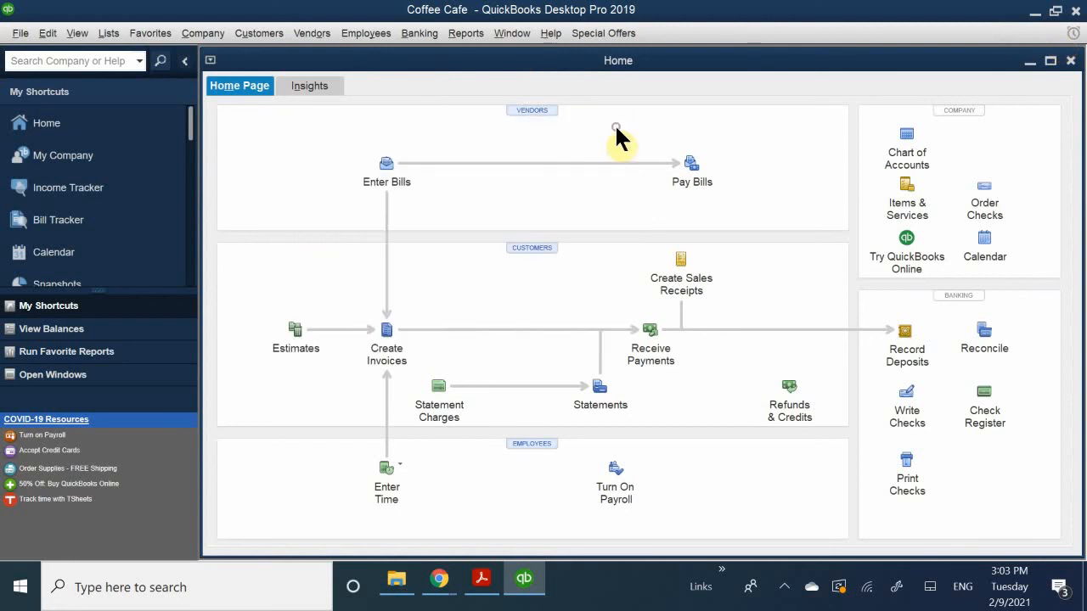
- Activate inventory and purchase orders in the Items & Inventory company preferences, save the change, and switch to the Sales Tax preferences
left_click(48, 34)
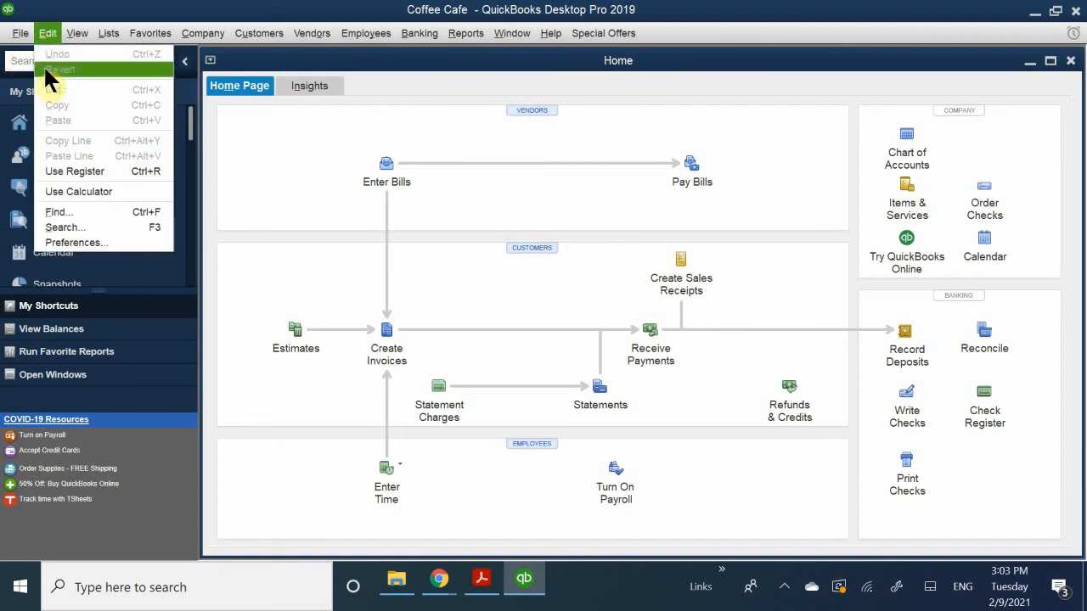
left_click(123, 243)
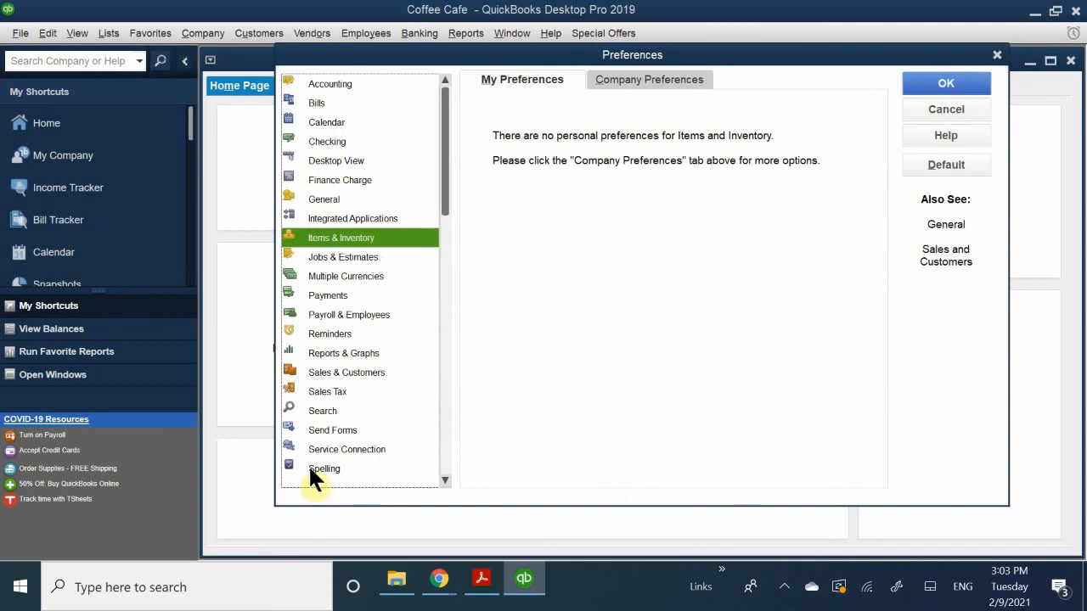
left_click(330, 122)
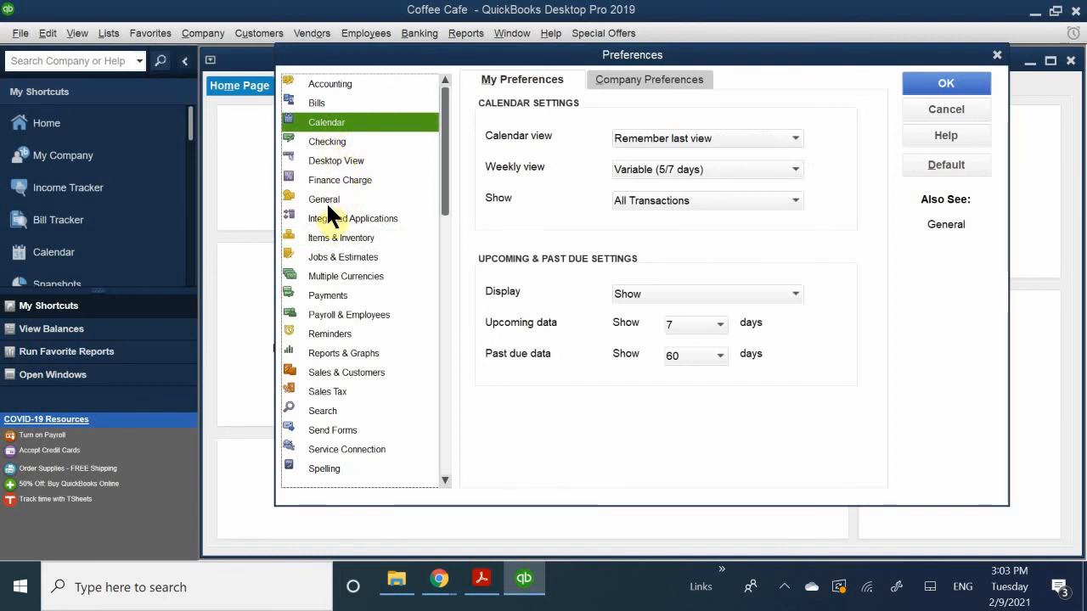
left_click(339, 237)
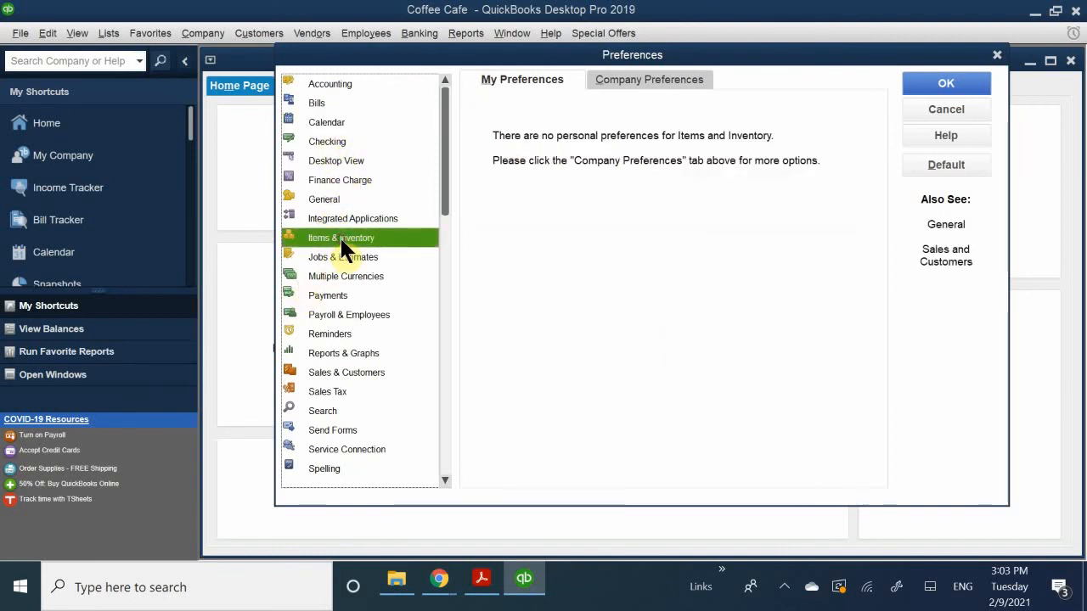
left_click(639, 75)
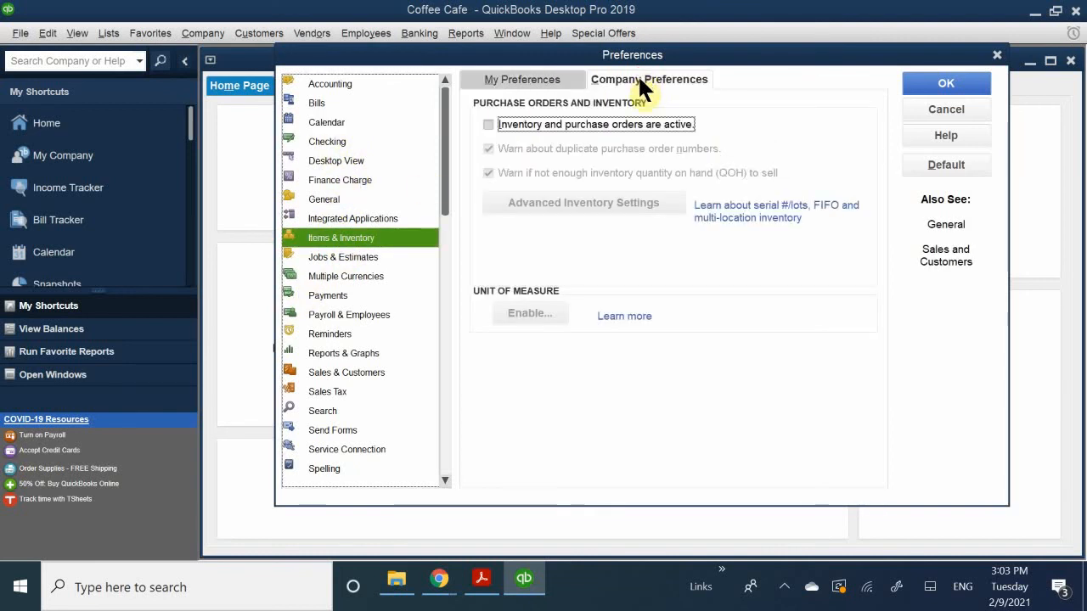
left_click(517, 120)
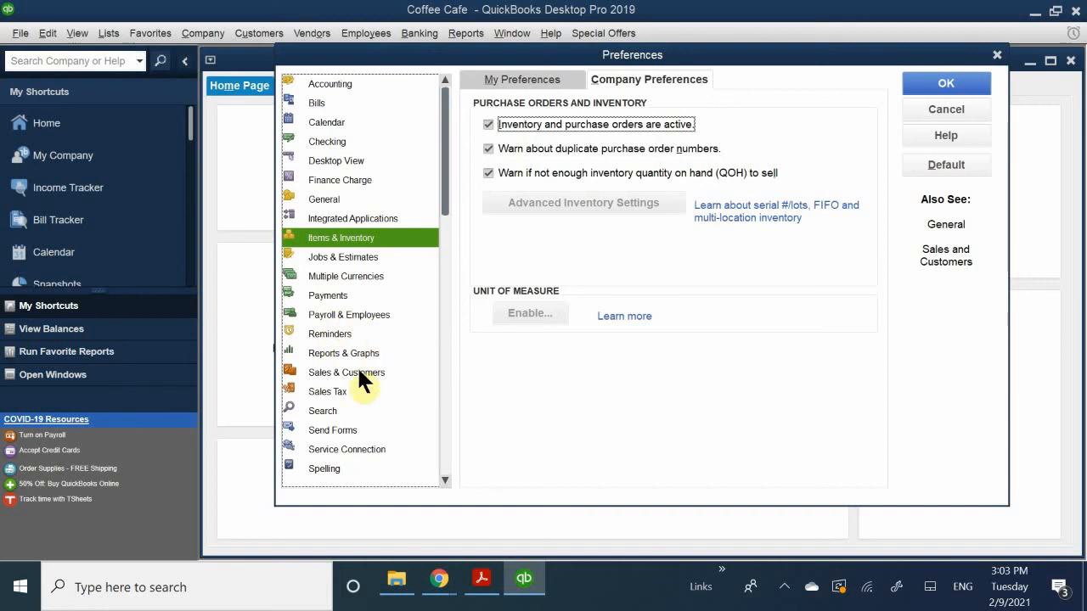
left_click(333, 392)
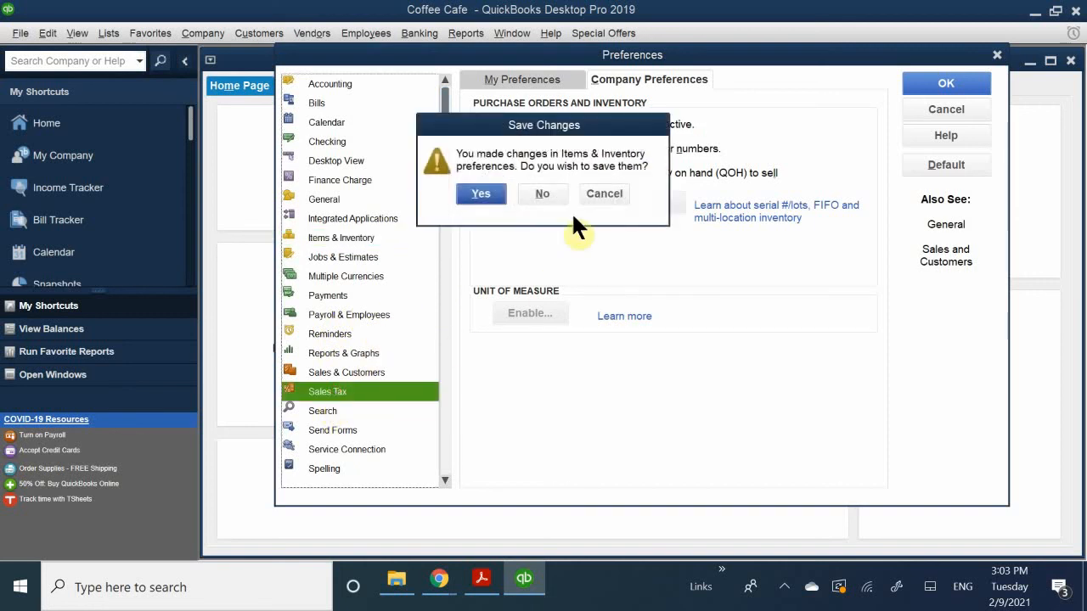
left_click(477, 195)
left_click(541, 195)
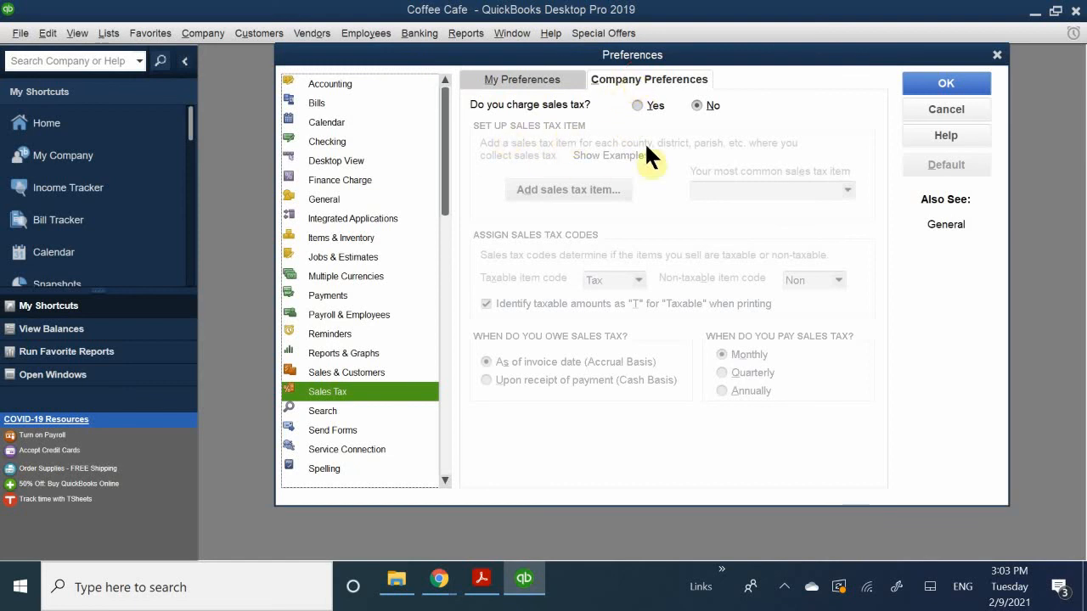
- Try to turn on sales tax charging in the company preferences and save it without specifying a most common sales tax item
left_click(656, 105)
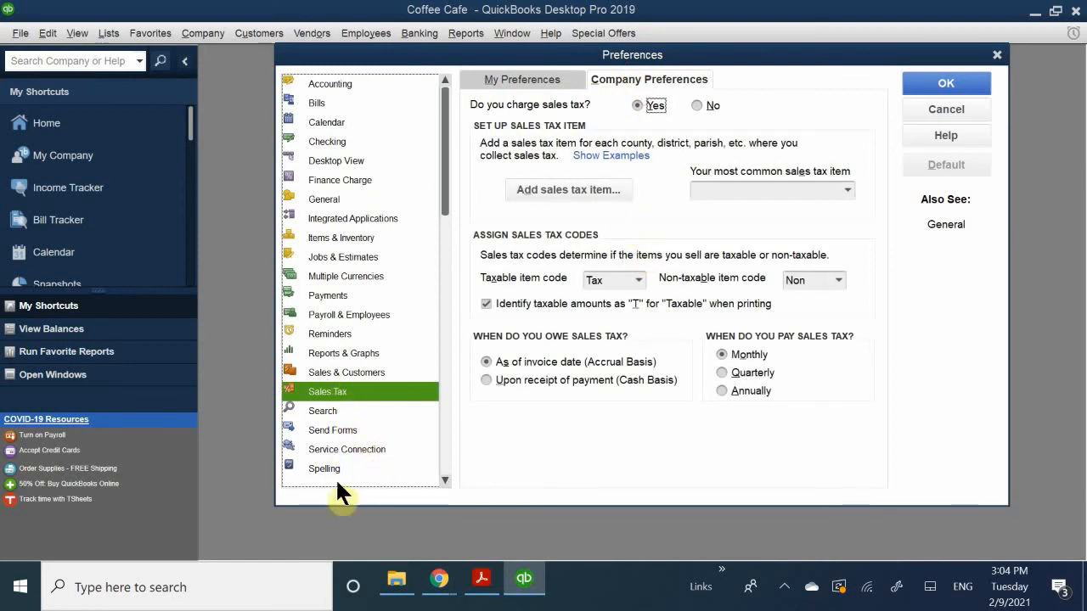
scroll(373, 424, "down", 1)
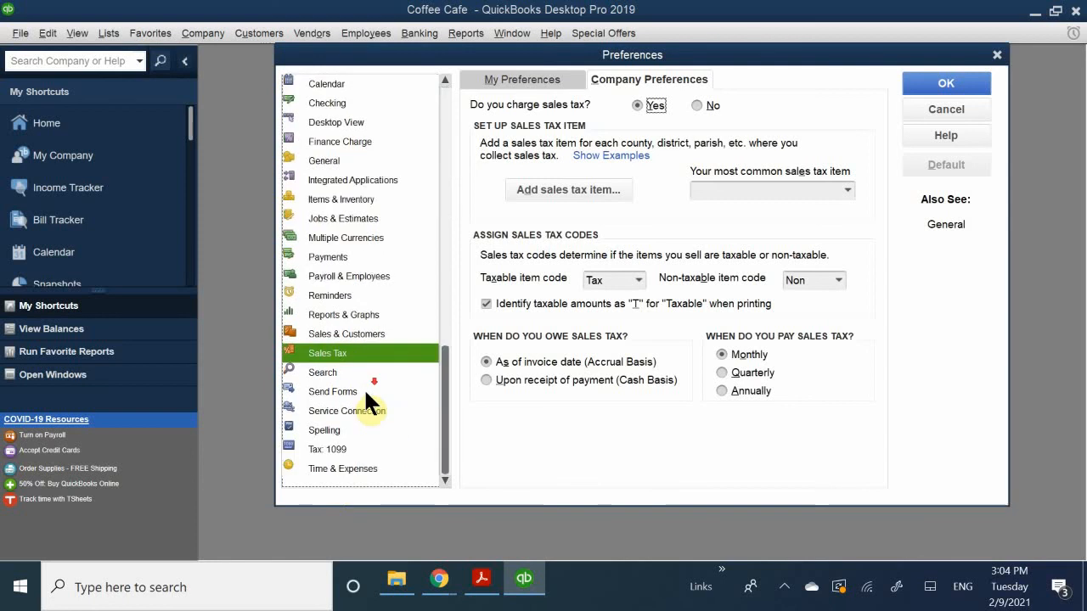
left_click(342, 470)
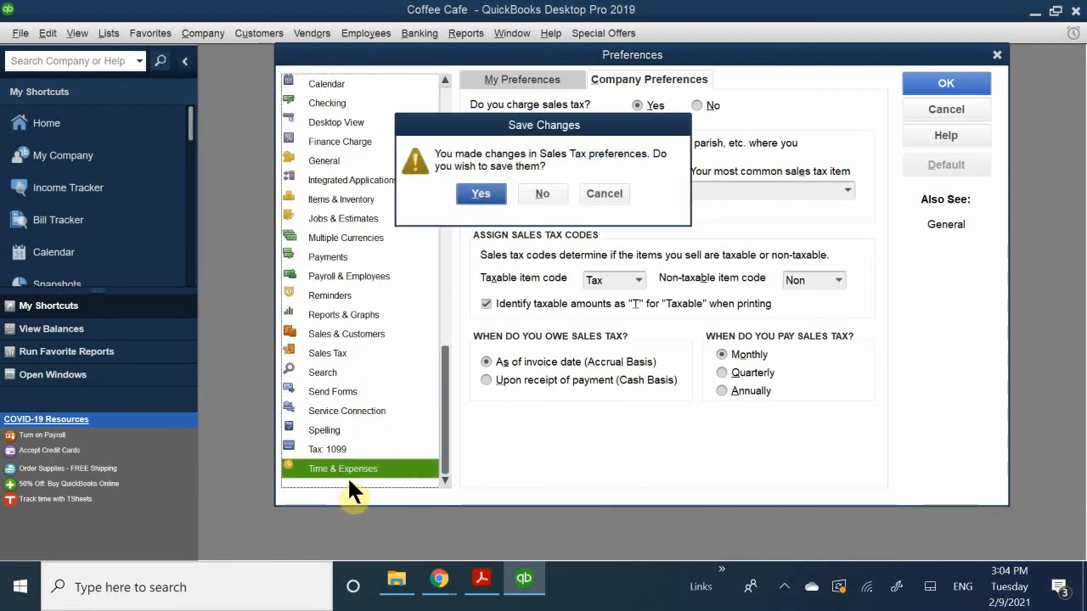
left_click(471, 193)
left_click(542, 177)
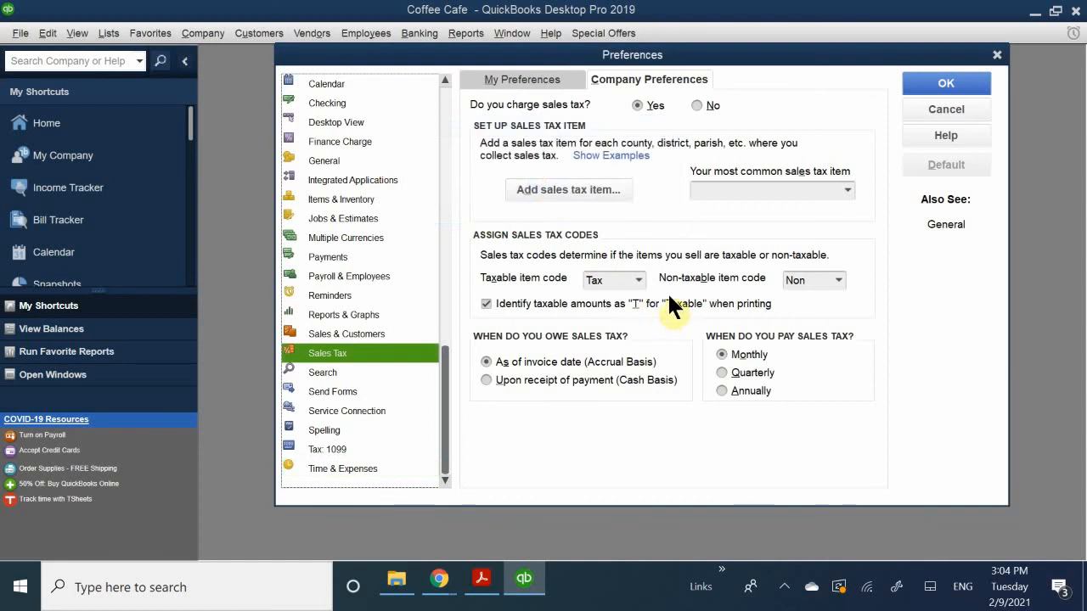
left_click(642, 109)
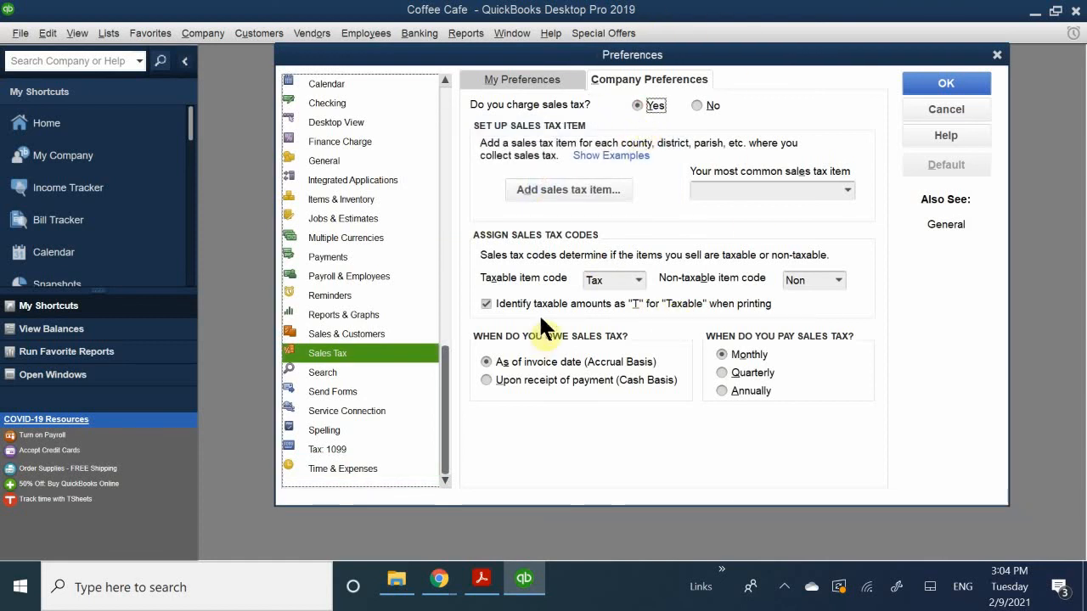
left_click(919, 85)
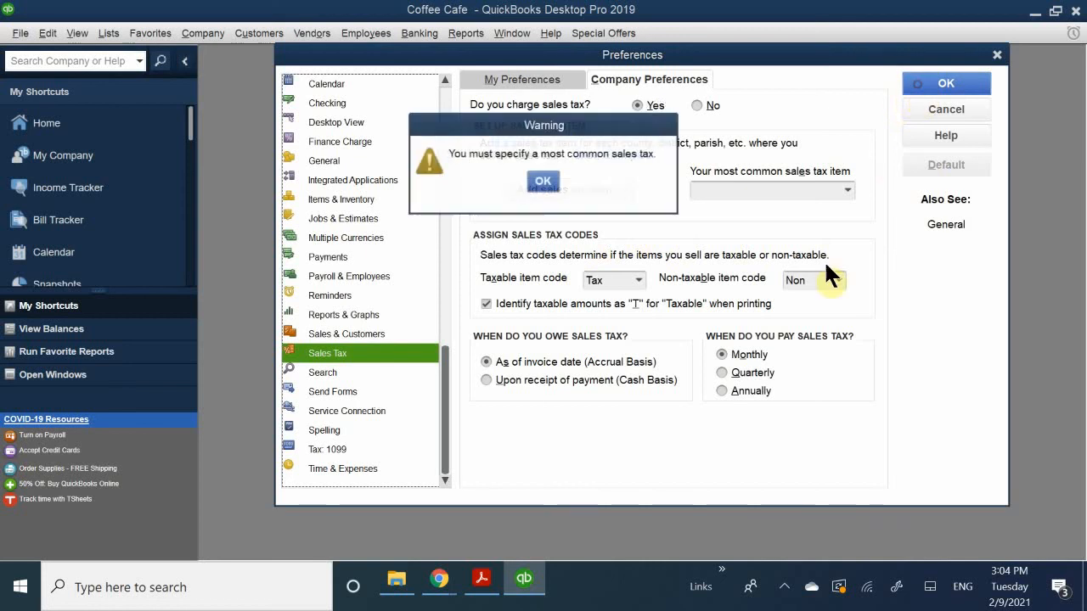
left_click(538, 181)
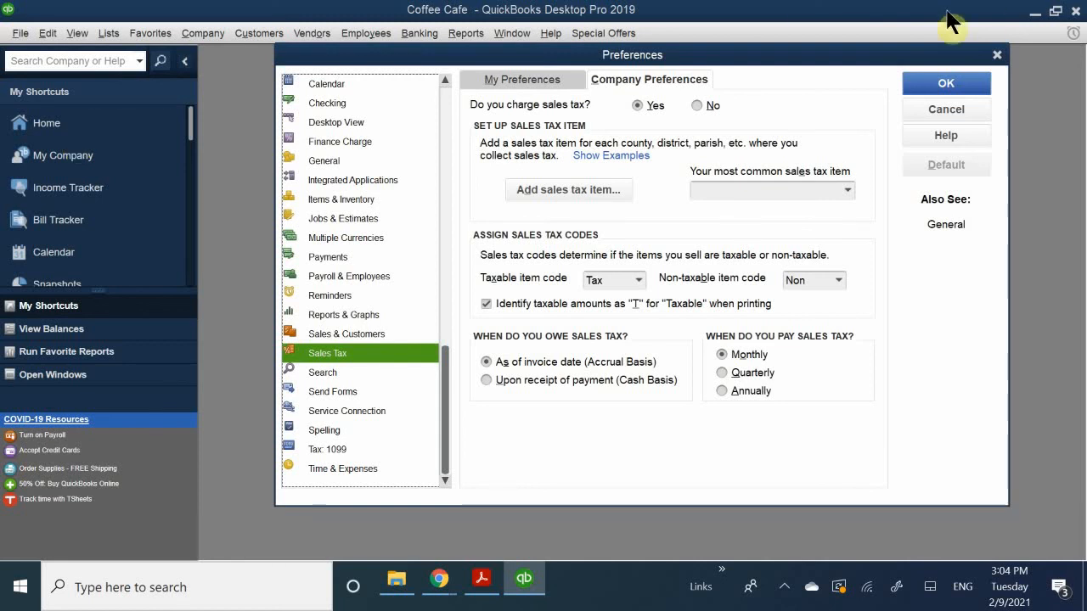
- Retry saving the Sales Tax preferences and reposition the Preferences window around the workspace
left_click(947, 81)
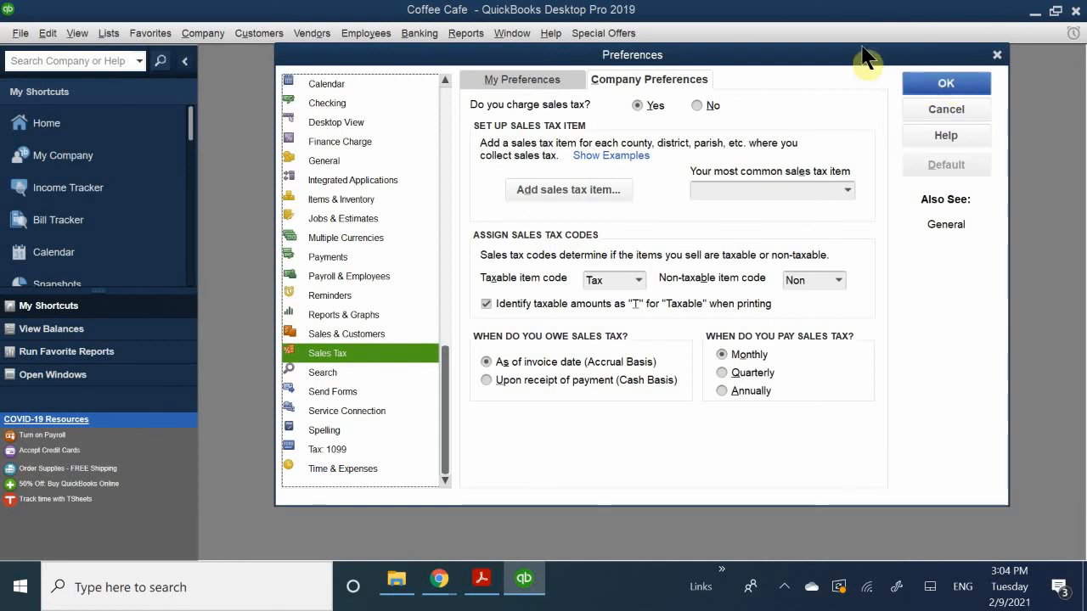
left_click_drag(780, 68, 756, 89)
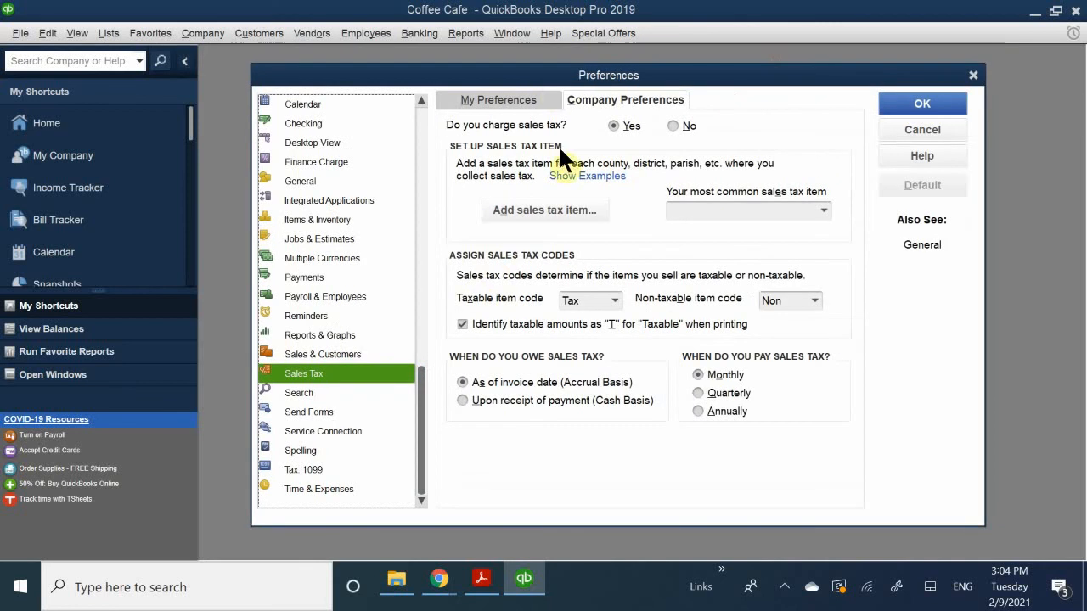
left_click(558, 72)
left_click_drag(559, 72, 453, 235)
left_click(789, 264)
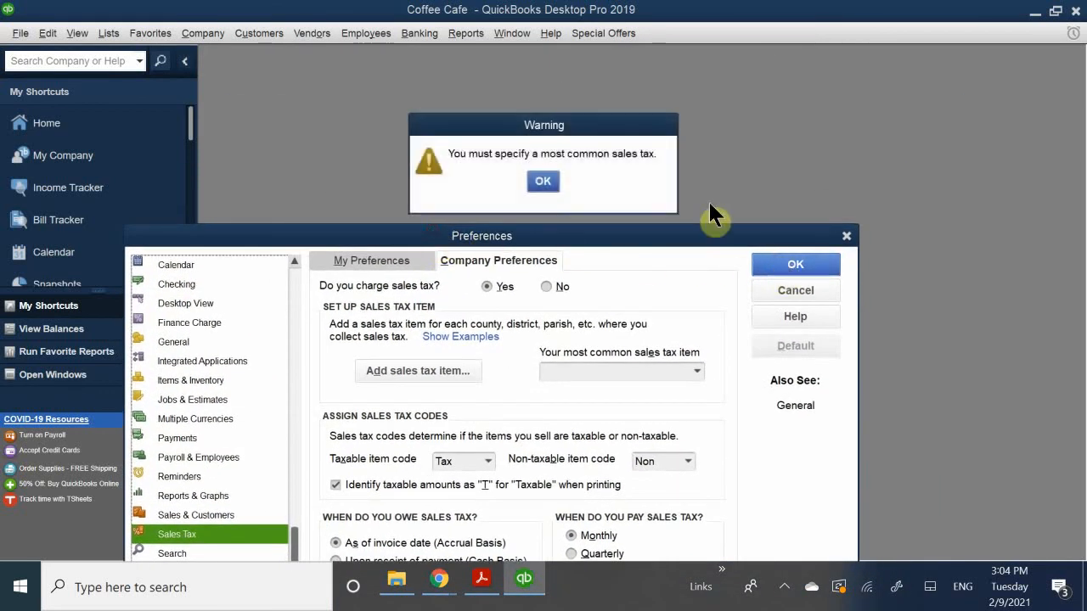
left_click(548, 182)
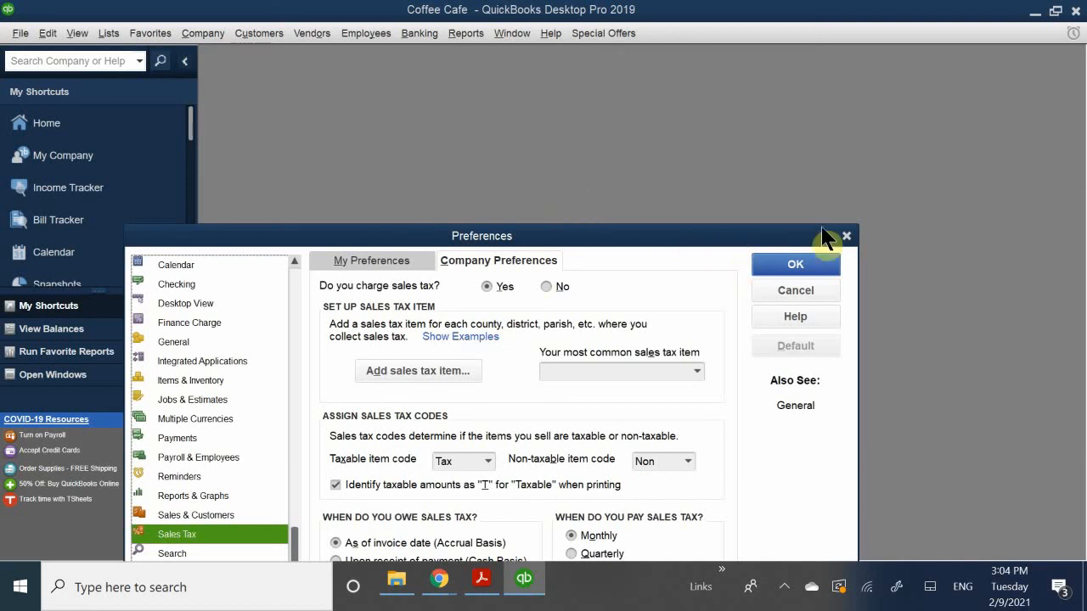
left_click_drag(808, 243, 984, 103)
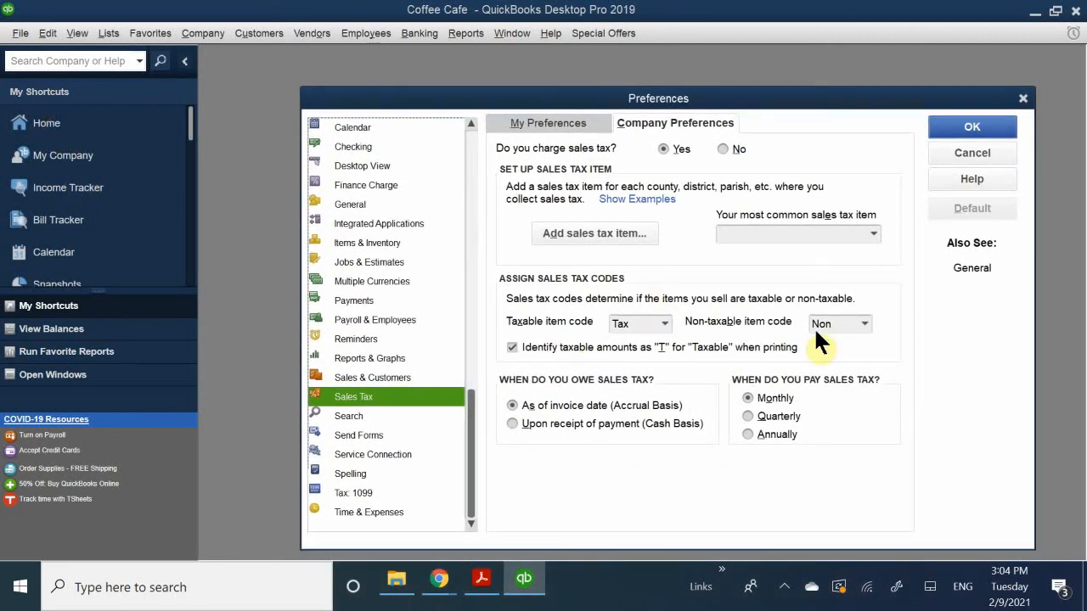
left_click(941, 129)
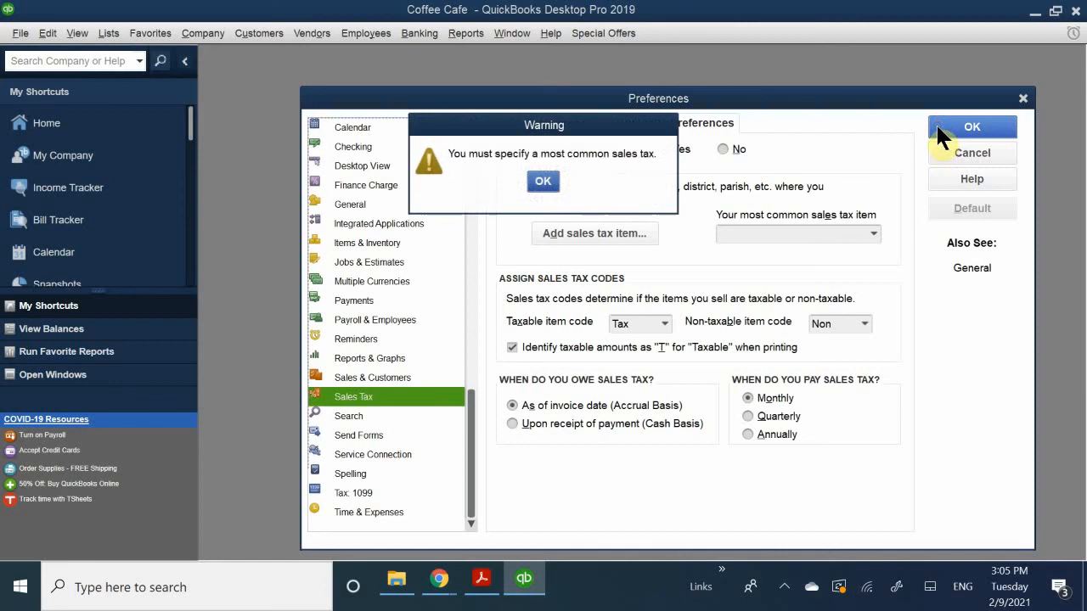
left_click(542, 181)
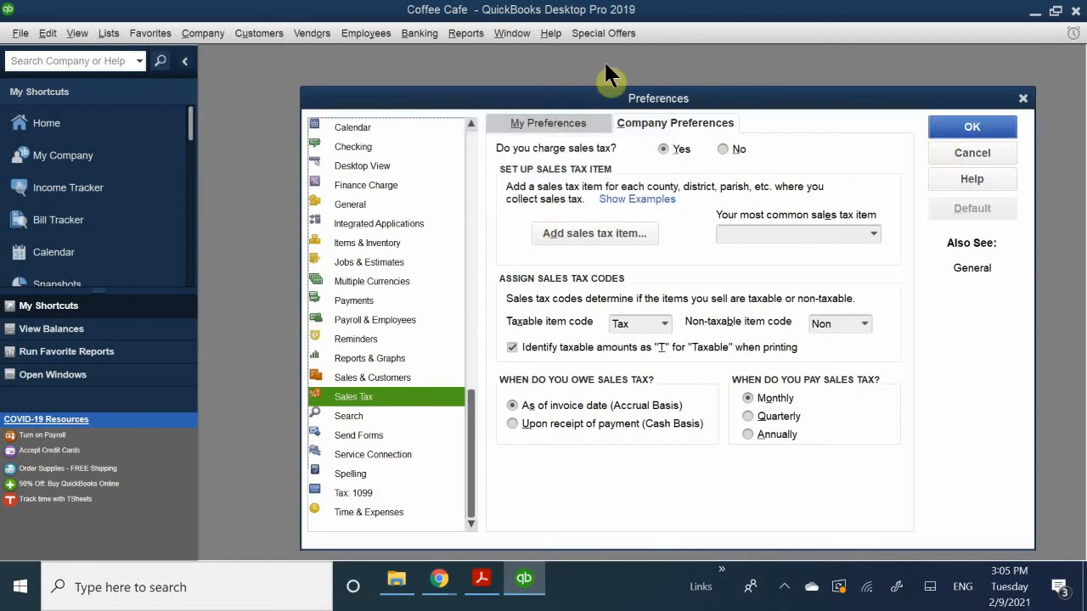
left_click_drag(537, 101, 941, 281)
left_click_drag(955, 324, 556, 65)
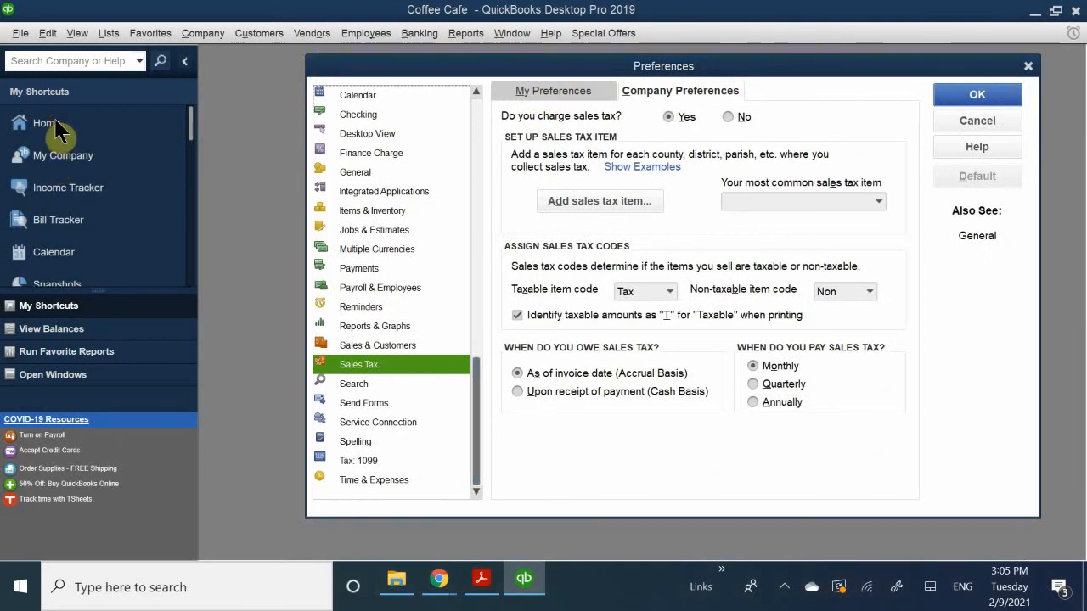
- Cancel out of the preferences, reopen the Home page, and shift its window slightly
left_click(968, 121)
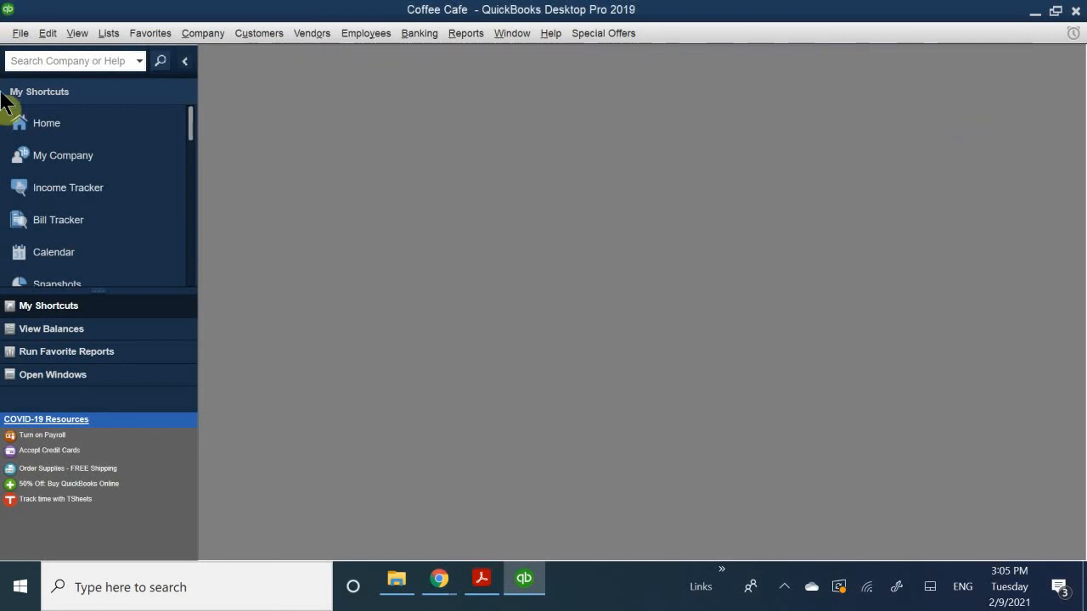
left_click(47, 129)
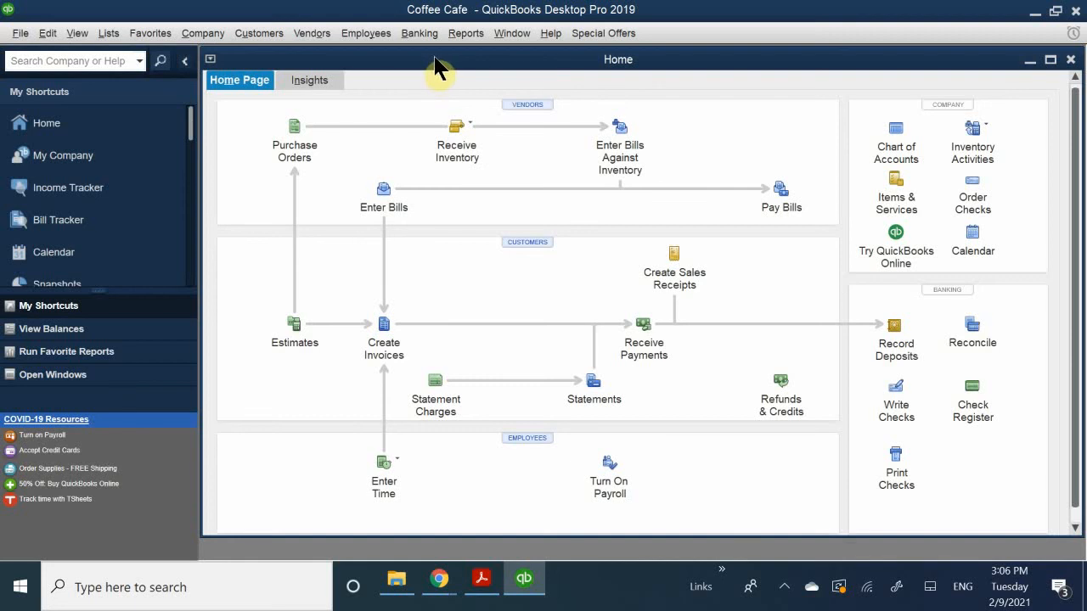
mouse_move(443, 68)
left_mouse_down()
mouse_move(459, 92)
mouse_move(524, 97)
mouse_move(475, 68)
mouse_move(459, 75)
left_mouse_up()
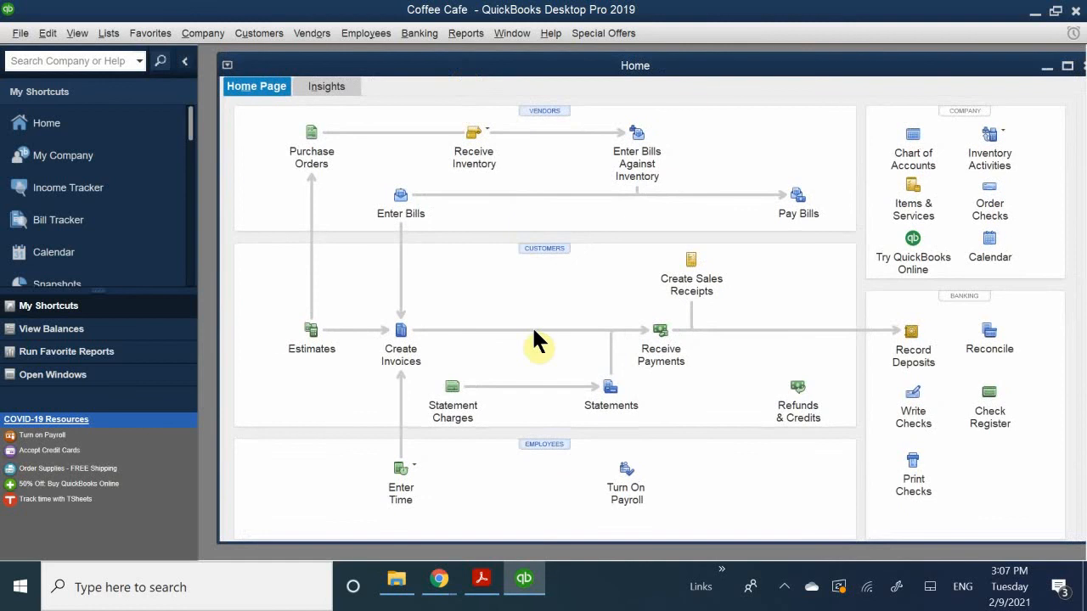